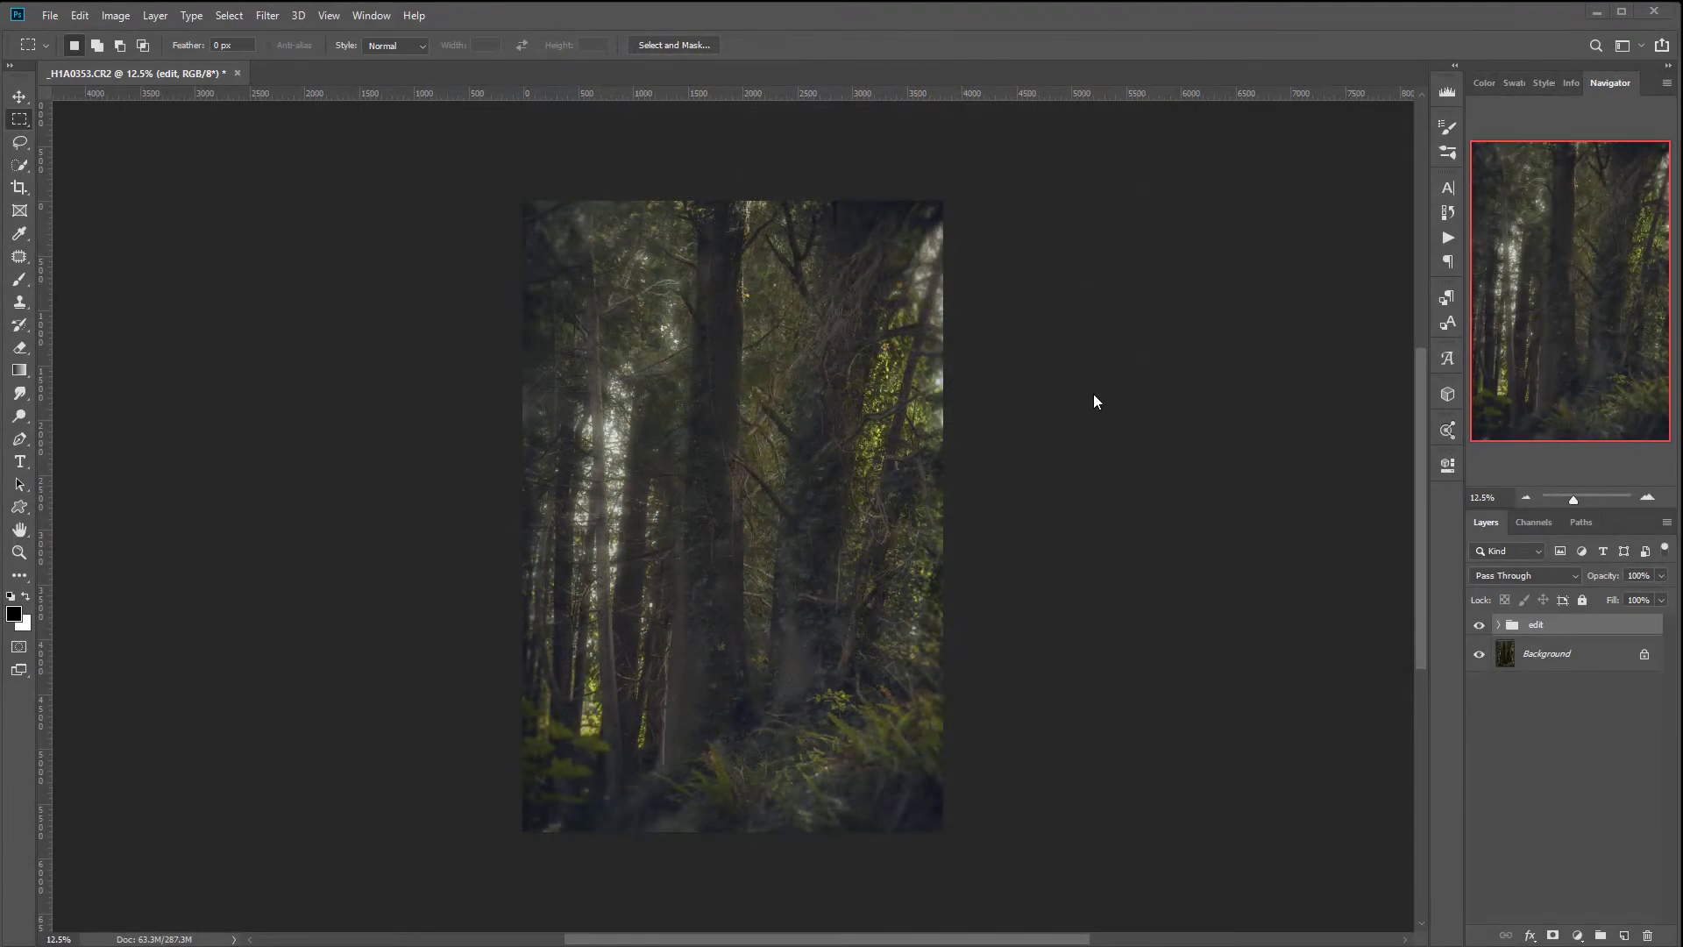
# Hide and then reshow the edit group to compare the finished forest edit with the original
pyautogui.click(1480, 626)
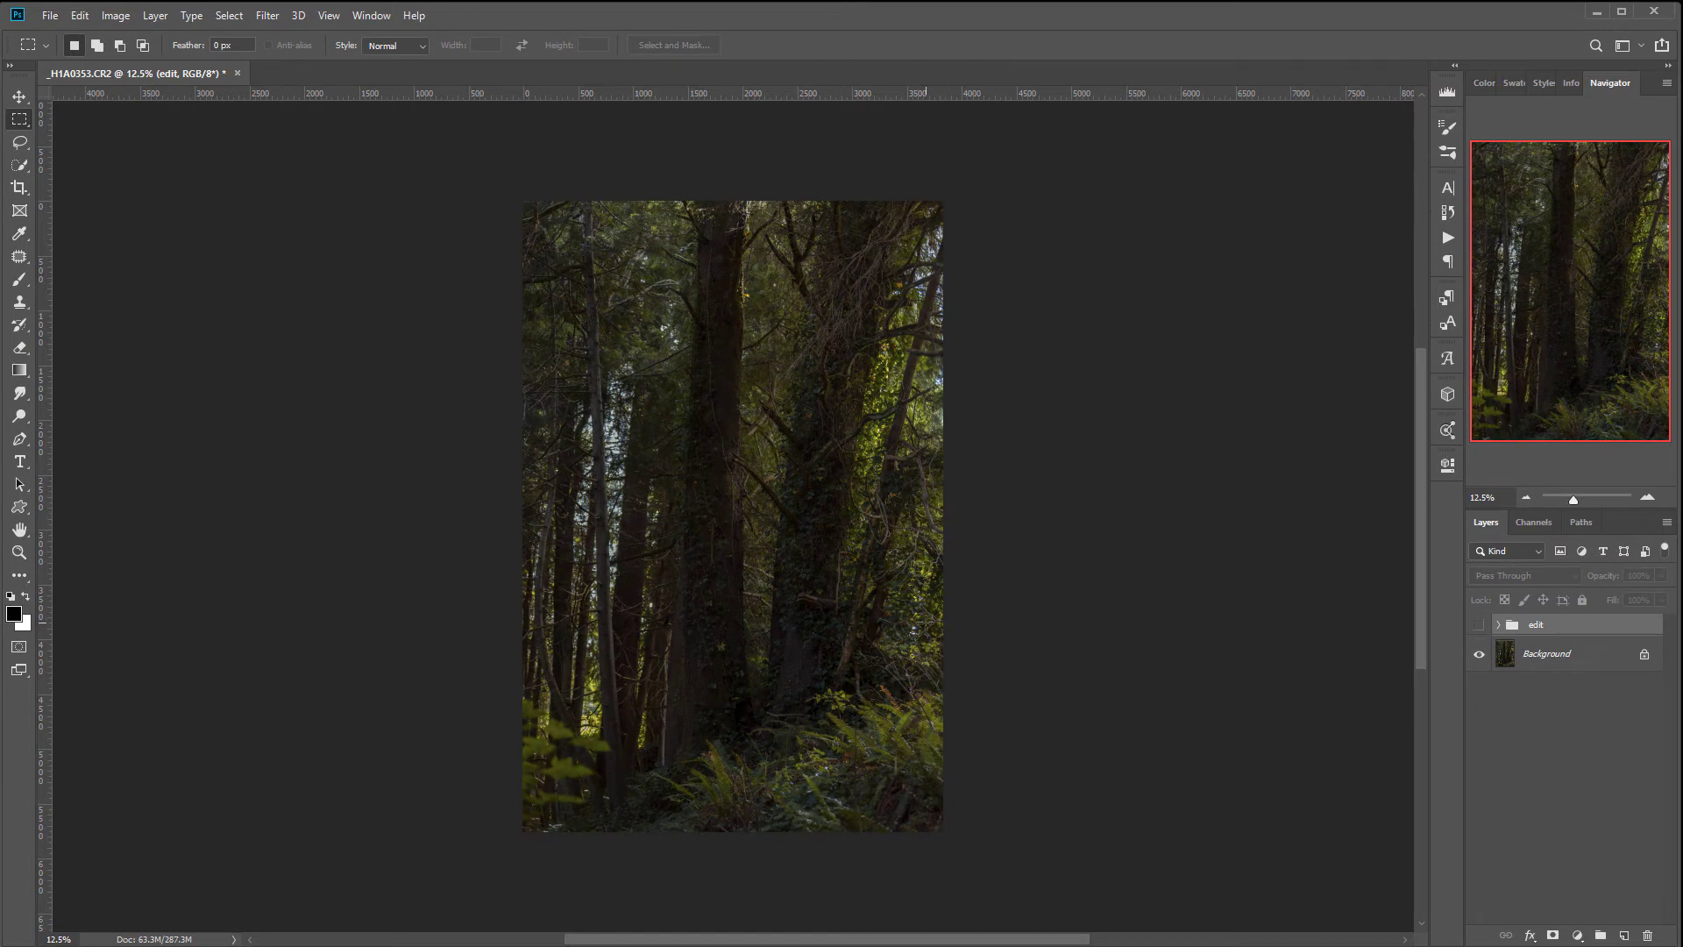
pyautogui.click(1480, 627)
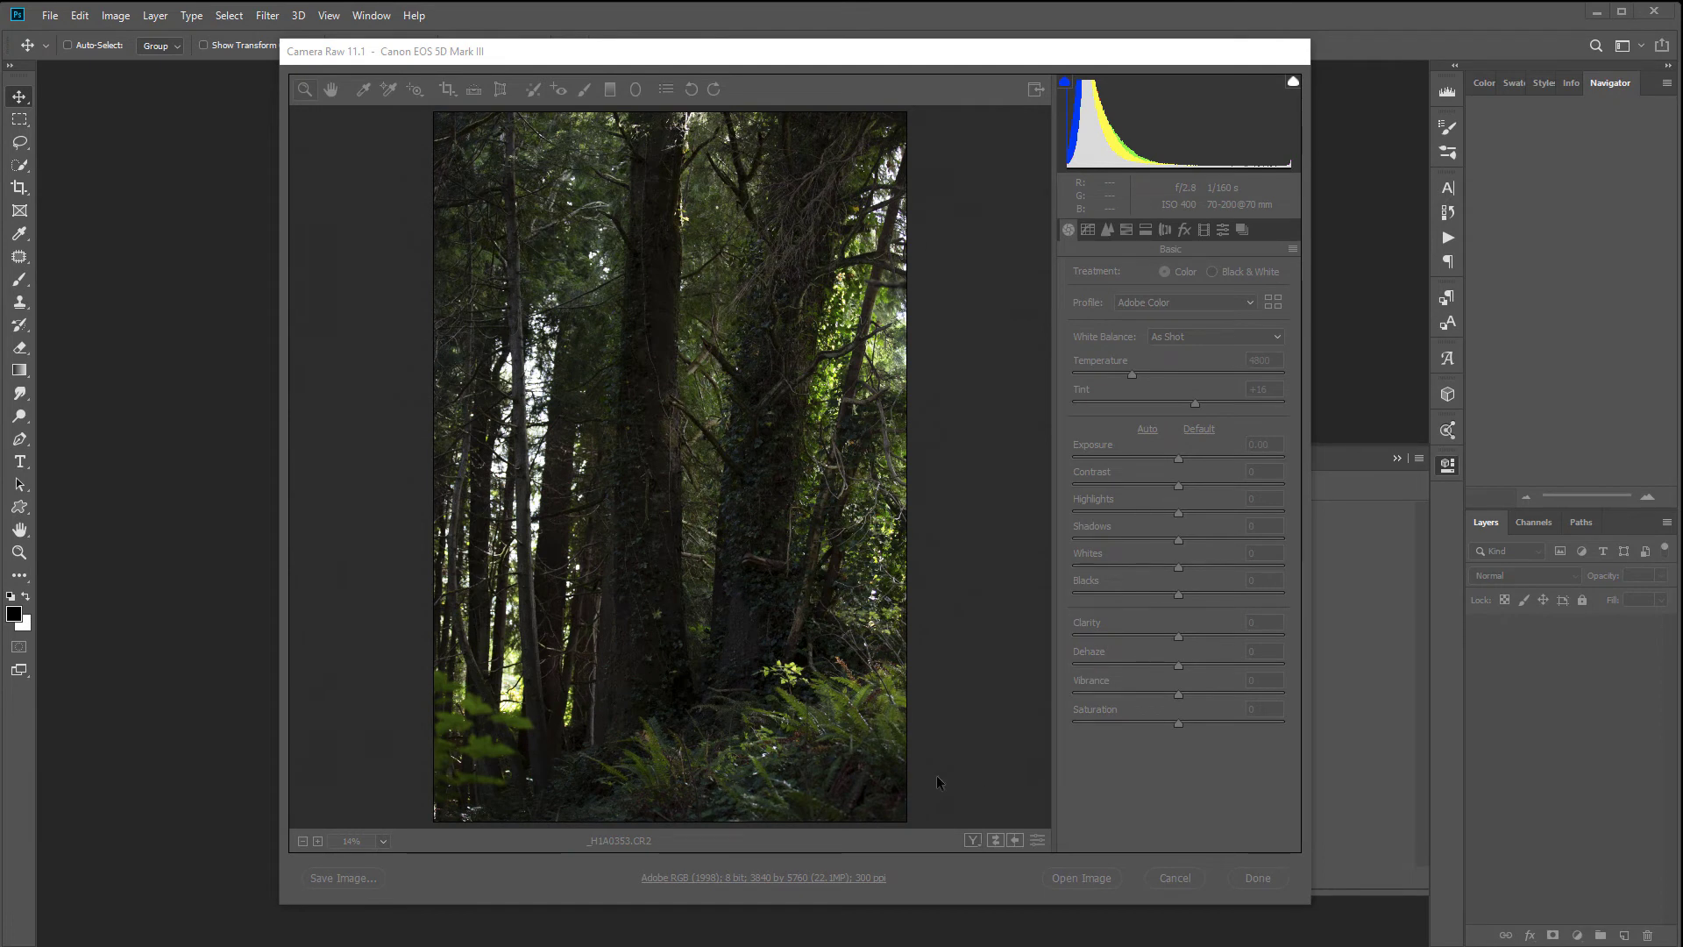
# Turn on Remove Chromatic Aberration and Enable Profile Corrections in Lens Corrections
pyautogui.click(1166, 229)
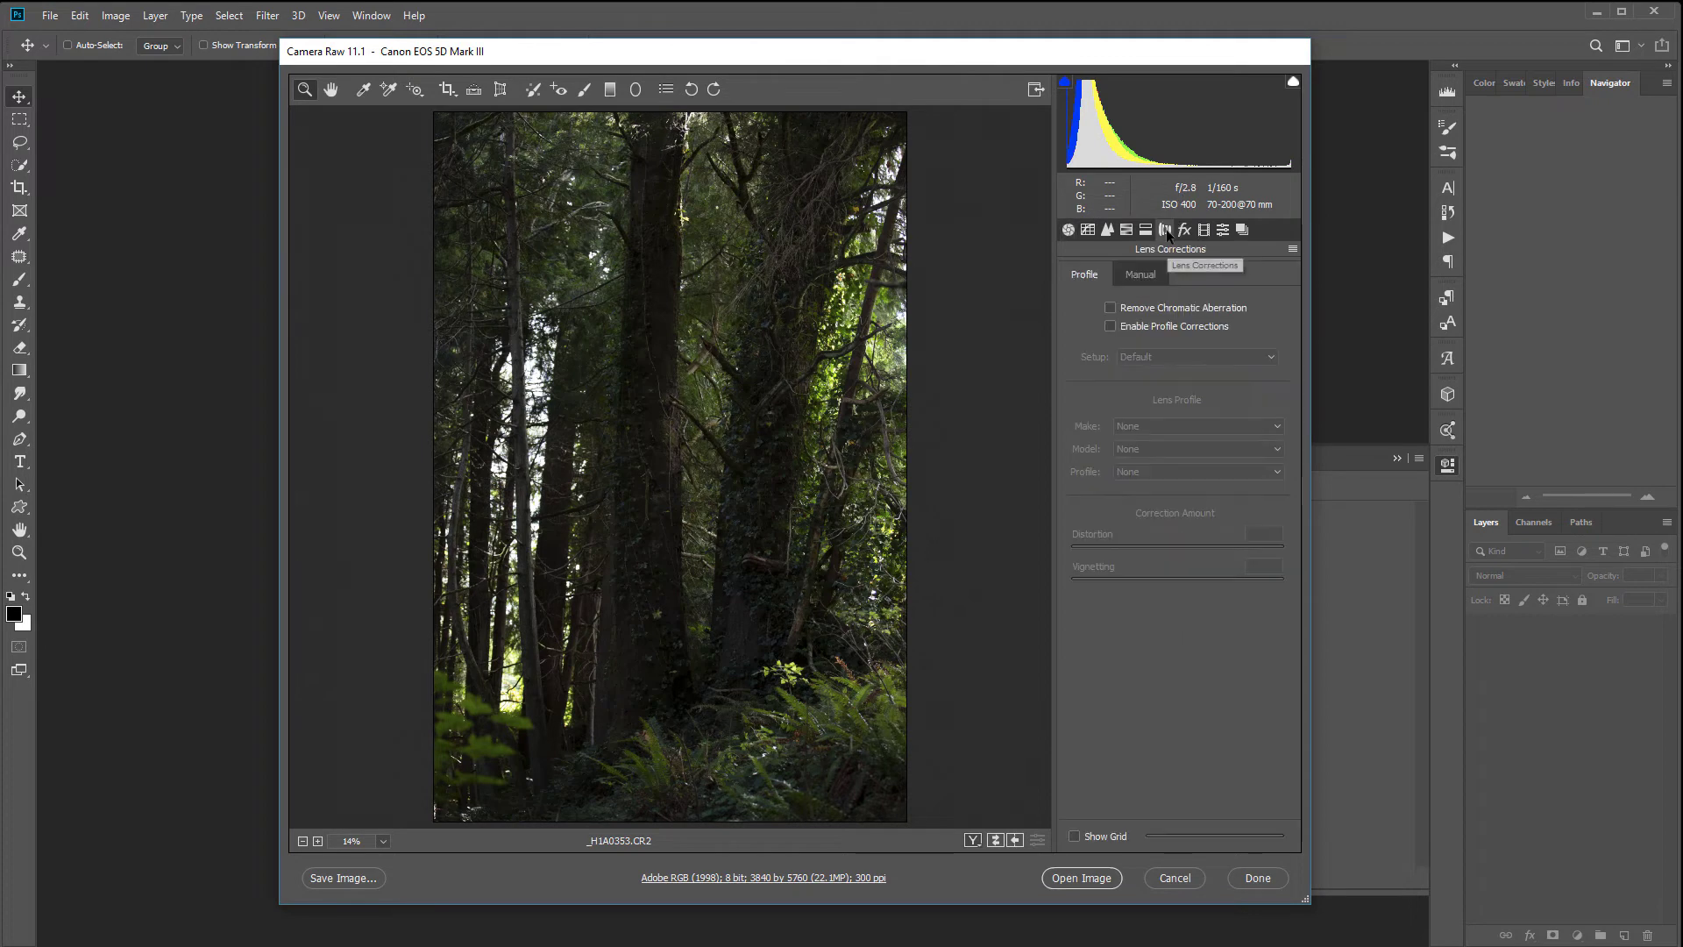
pyautogui.click(1111, 308)
pyautogui.click(1110, 326)
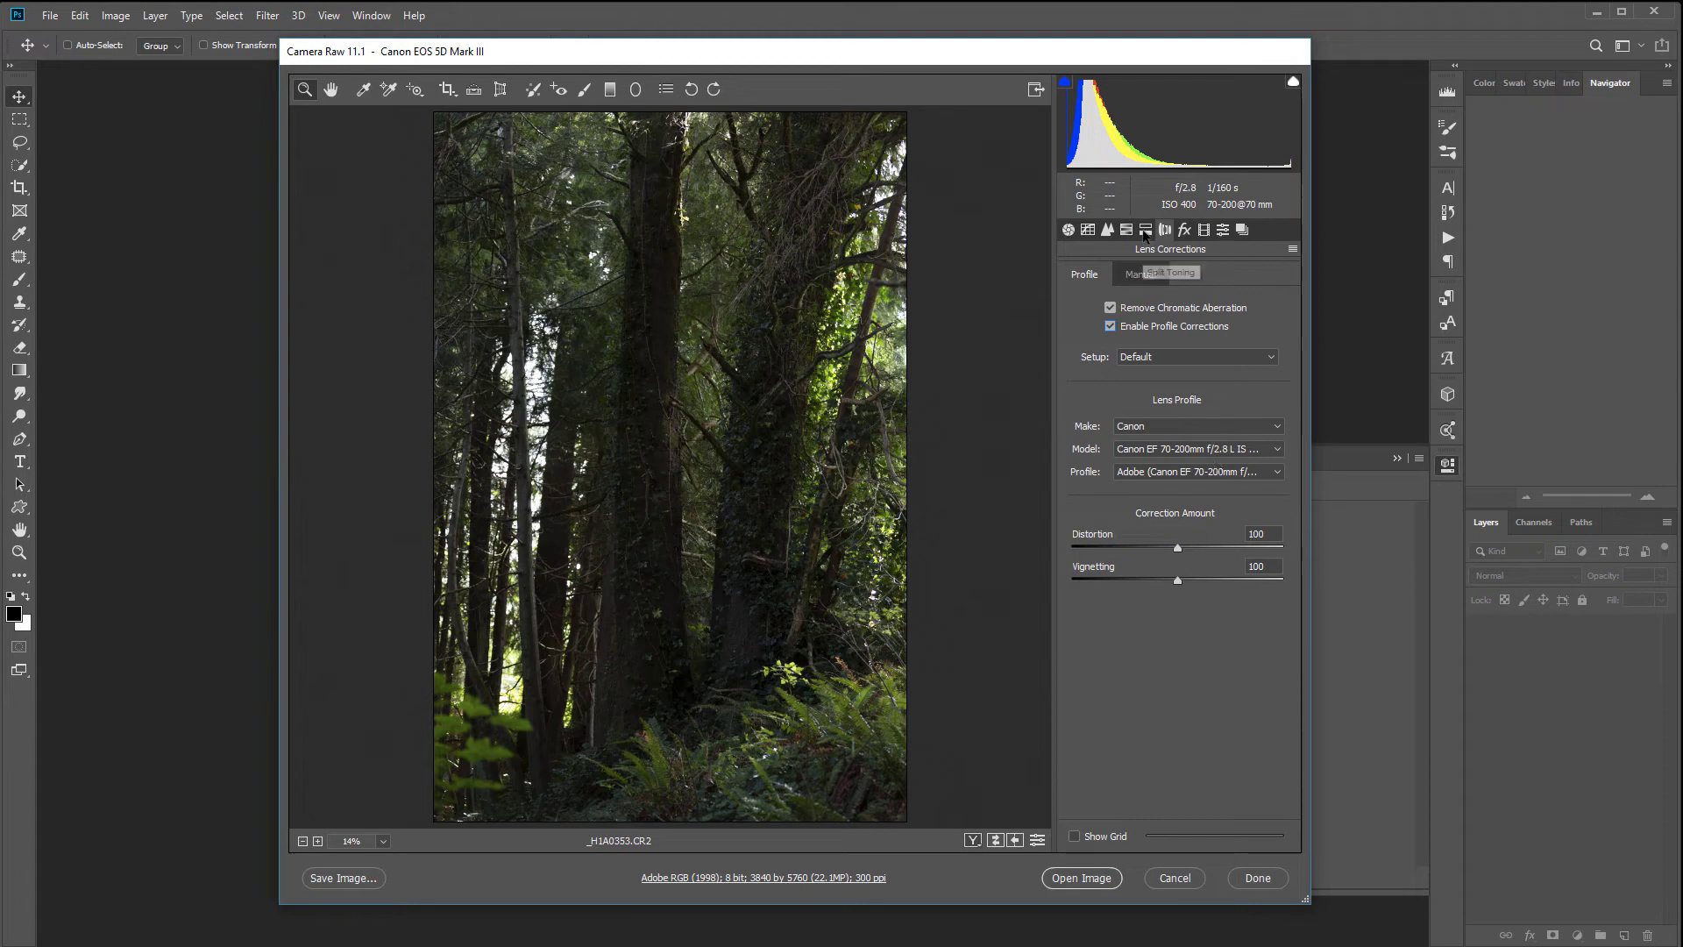
# In the Basic panel, drag Highlights to -94 and Shadows to +21
pyautogui.click(1070, 231)
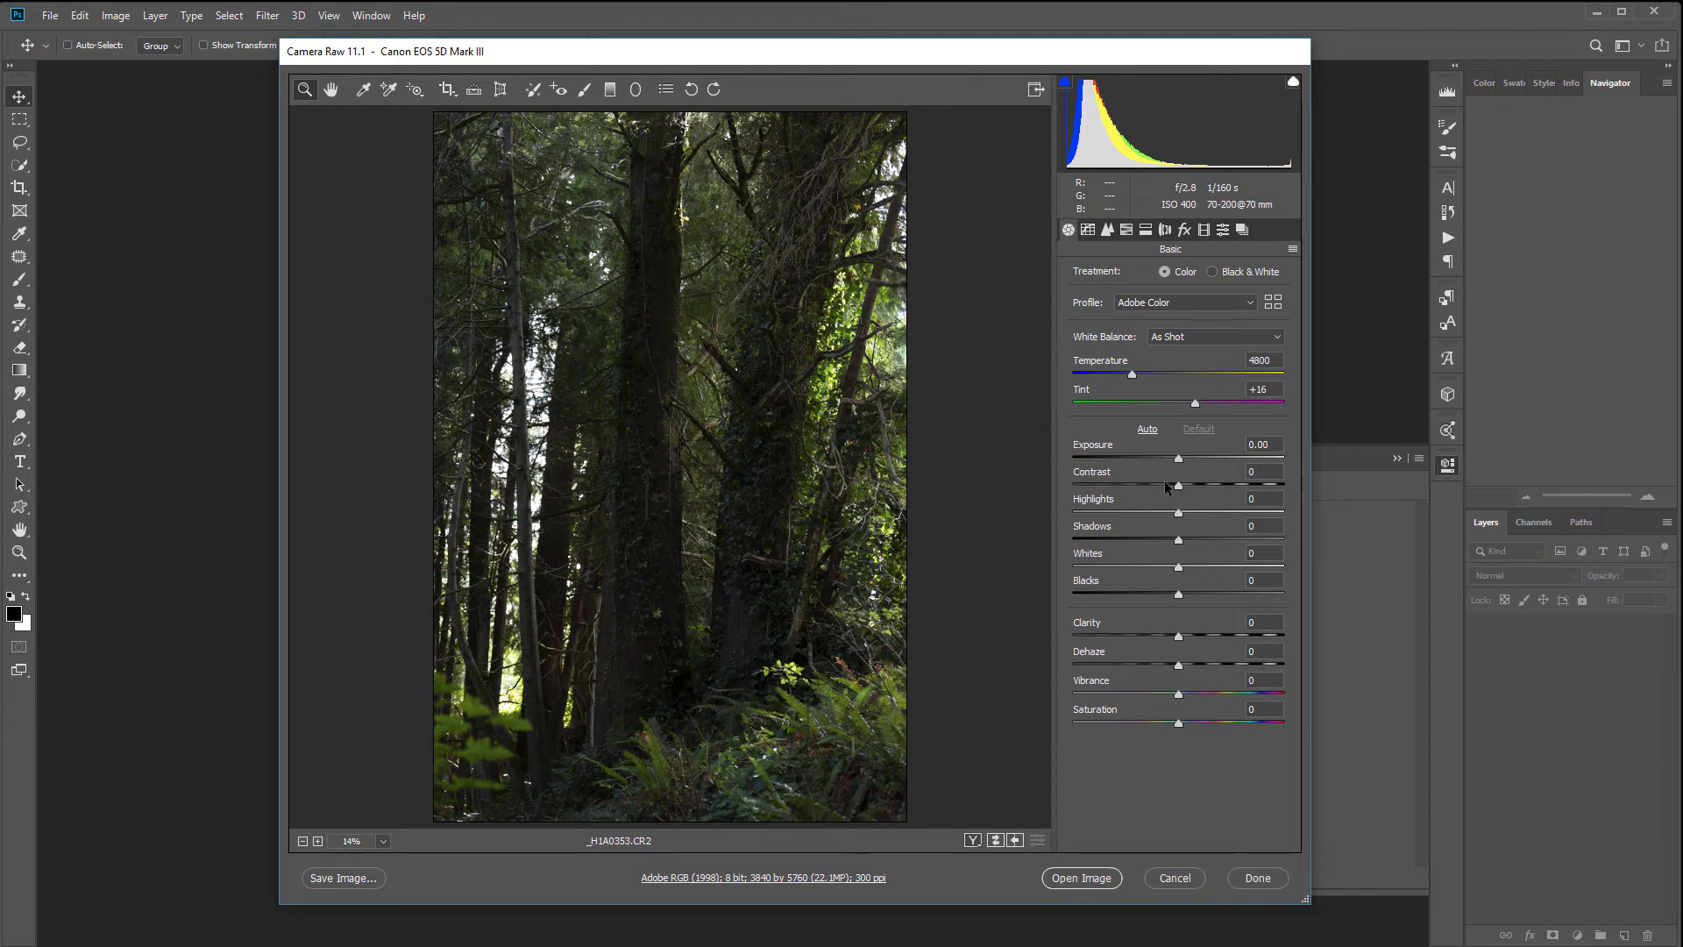
pyautogui.moveTo(1178, 513); pyautogui.dragTo(1080, 515)
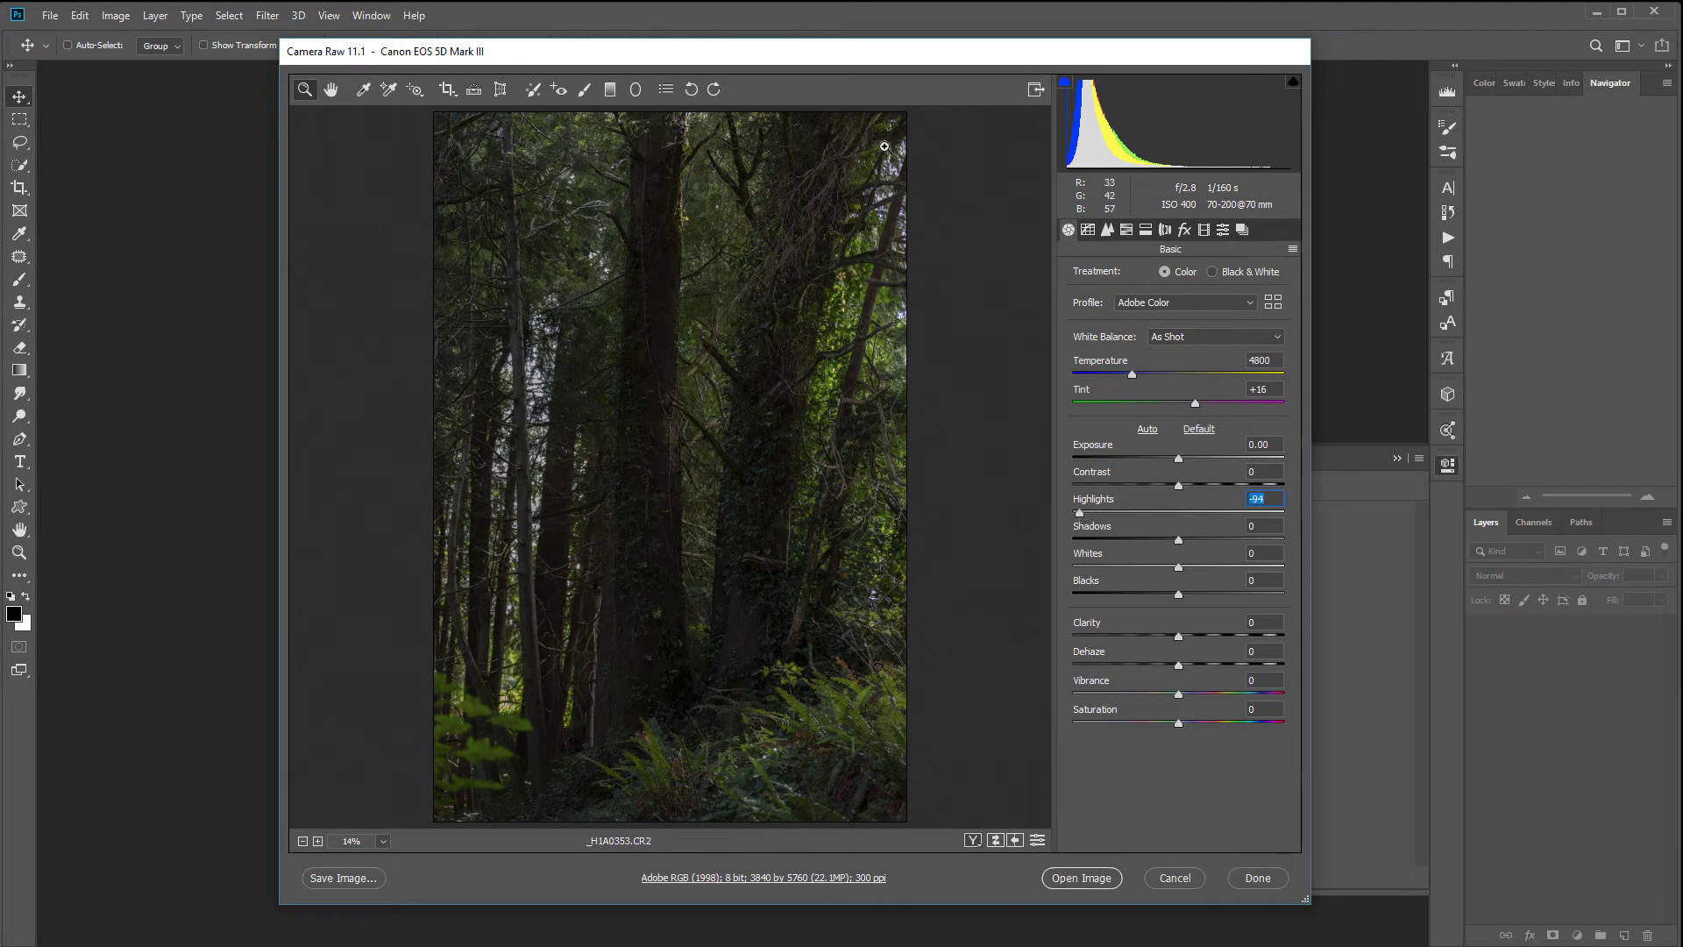
pyautogui.click(1180, 540)
pyautogui.moveTo(1182, 538)
pyautogui.mouseDown()
pyautogui.moveTo(1216, 535)
pyautogui.moveTo(1159, 540)
pyautogui.moveTo(1326, 549)
pyautogui.moveTo(1160, 550)
pyautogui.moveTo(1211, 547)
pyautogui.moveTo(1197, 547)
pyautogui.mouseUp()
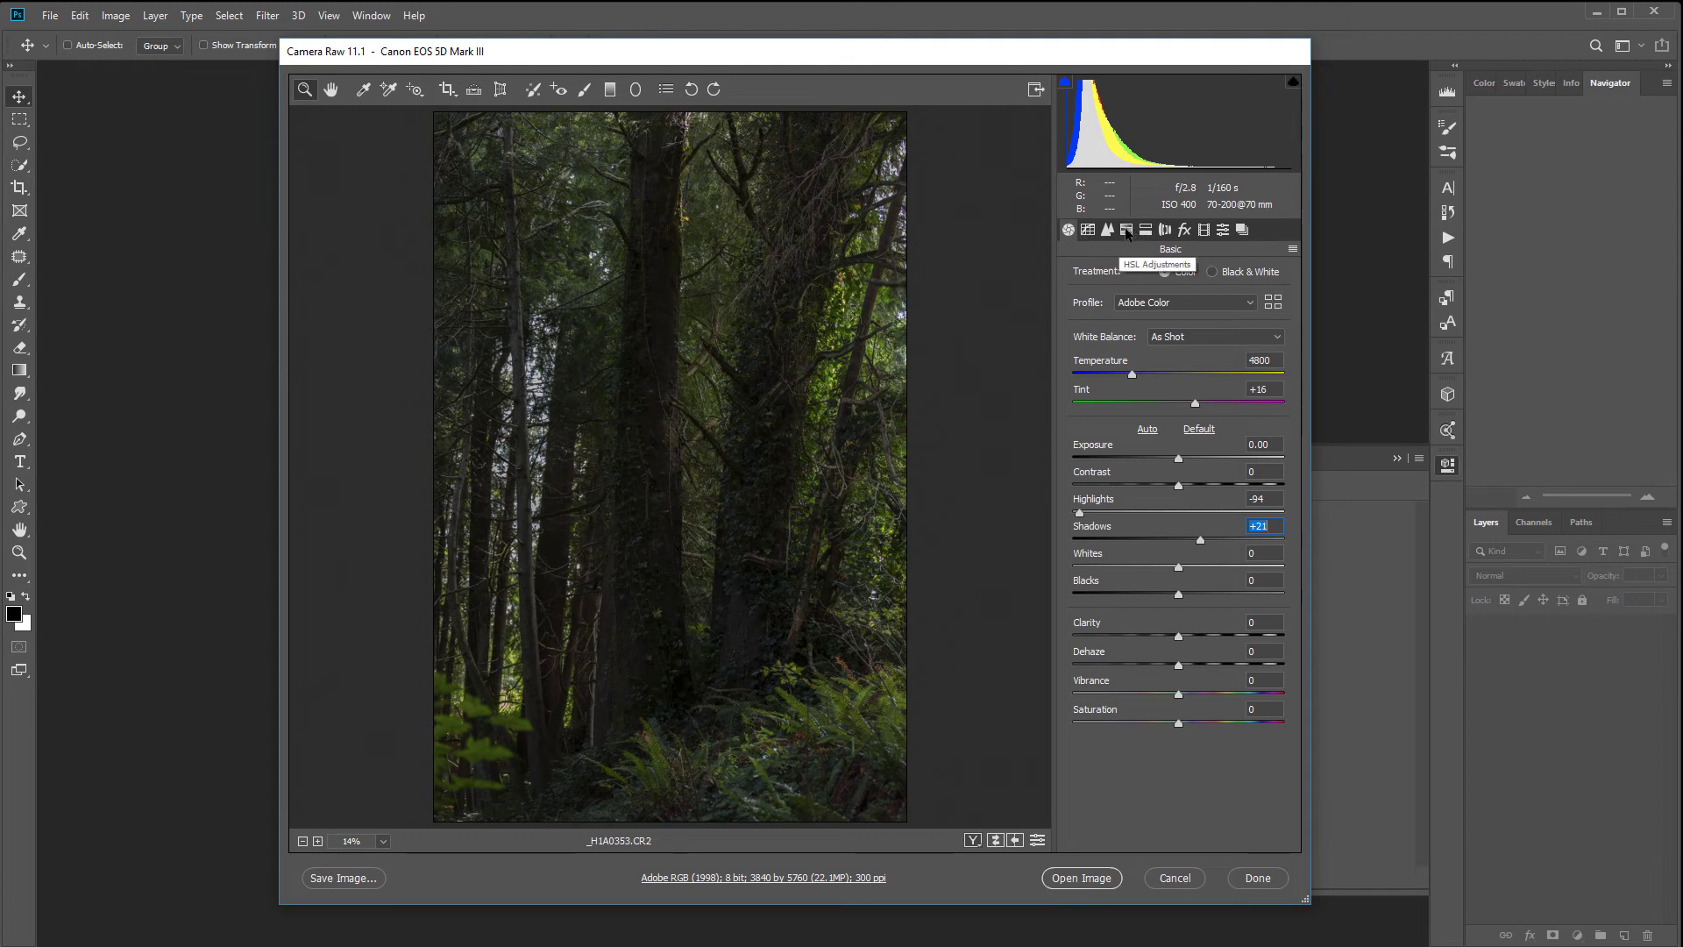
# Set the Oranges luminance to +31 in HSL Luminance
pyautogui.click(1128, 230)
pyautogui.click(1213, 277)
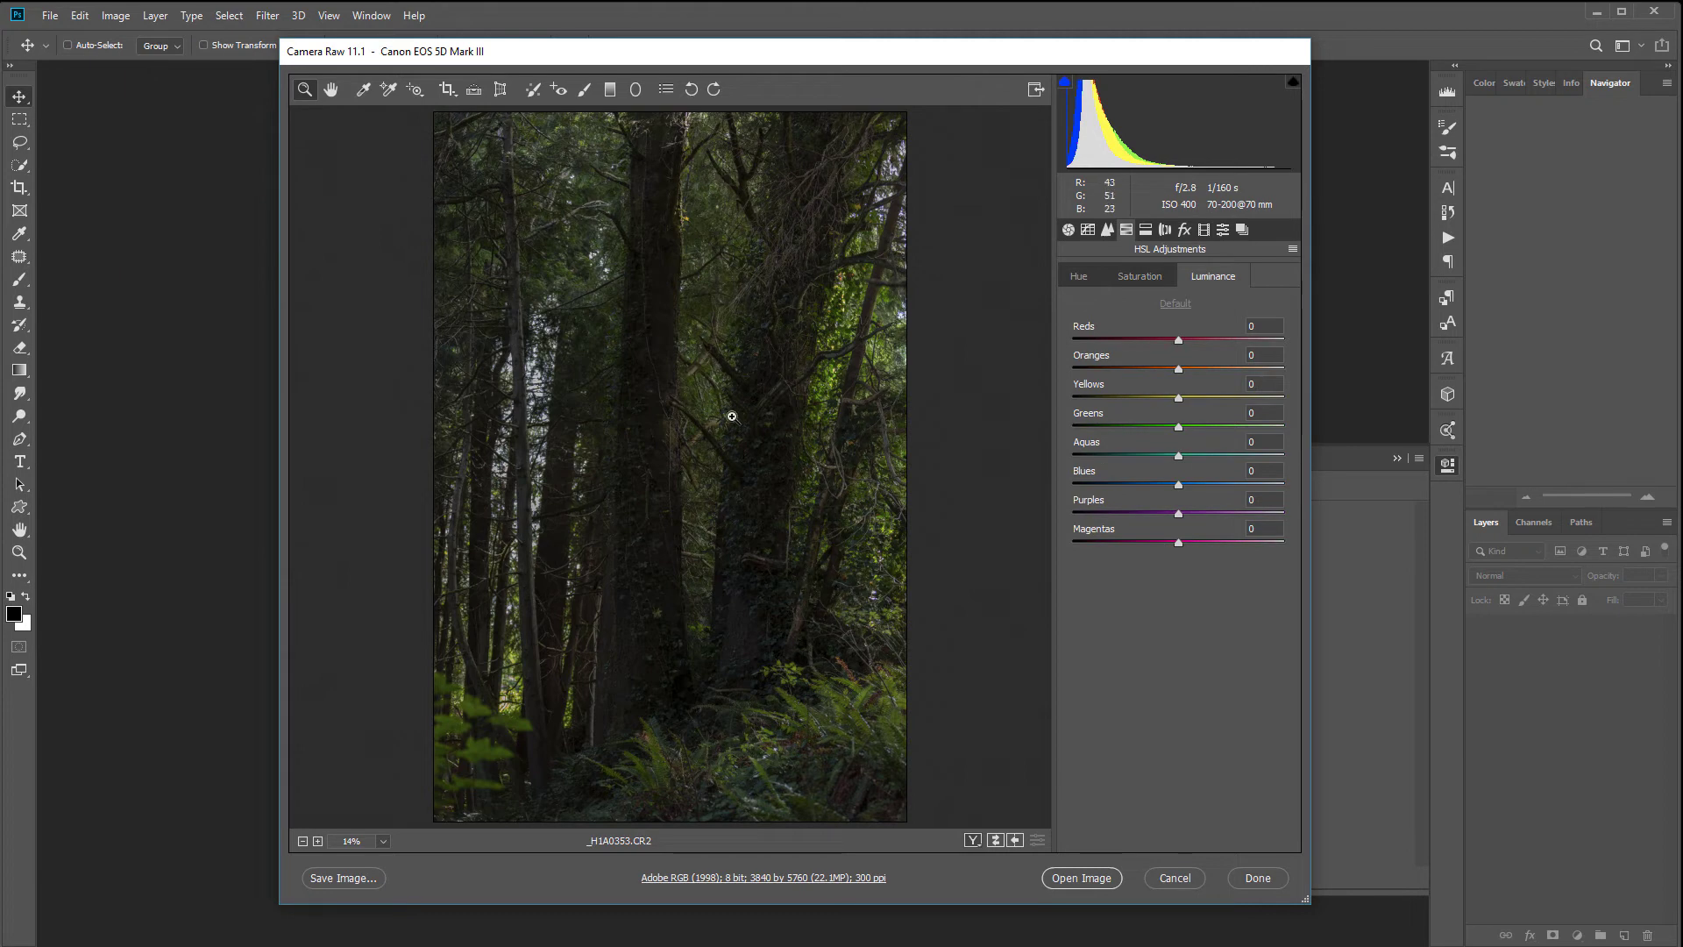
pyautogui.click(1178, 369)
pyautogui.write('-78')
pyautogui.press('Return')
pyautogui.write('31')
pyautogui.press('Return')
# Set Greens +12, Yellows +19, Blues -18, Aquas -12 luminance, and lower Greens saturation
pyautogui.moveTo(1178, 427)
pyautogui.mouseDown()
pyautogui.moveTo(1082, 434)
pyautogui.moveTo(1309, 430)
pyautogui.moveTo(1139, 432)
pyautogui.moveTo(1192, 434)
pyautogui.mouseUp()
pyautogui.moveTo(1178, 399)
pyautogui.mouseDown()
pyautogui.moveTo(1245, 399)
pyautogui.moveTo(1061, 398)
pyautogui.moveTo(1228, 400)
pyautogui.moveTo(1198, 412)
pyautogui.mouseUp()
pyautogui.moveTo(1179, 486); pyautogui.dragTo(1094, 485)
pyautogui.moveTo(1158, 491); pyautogui.dragTo(1160, 491)
pyautogui.moveTo(1178, 456)
pyautogui.mouseDown()
pyautogui.moveTo(1257, 456)
pyautogui.moveTo(983, 467)
pyautogui.moveTo(1166, 456)
pyautogui.mouseUp()
pyautogui.click(1145, 277)
pyautogui.moveTo(1179, 427)
pyautogui.mouseDown()
pyautogui.moveTo(1140, 427)
pyautogui.moveTo(1202, 433)
pyautogui.moveTo(1171, 444)
pyautogui.mouseUp()
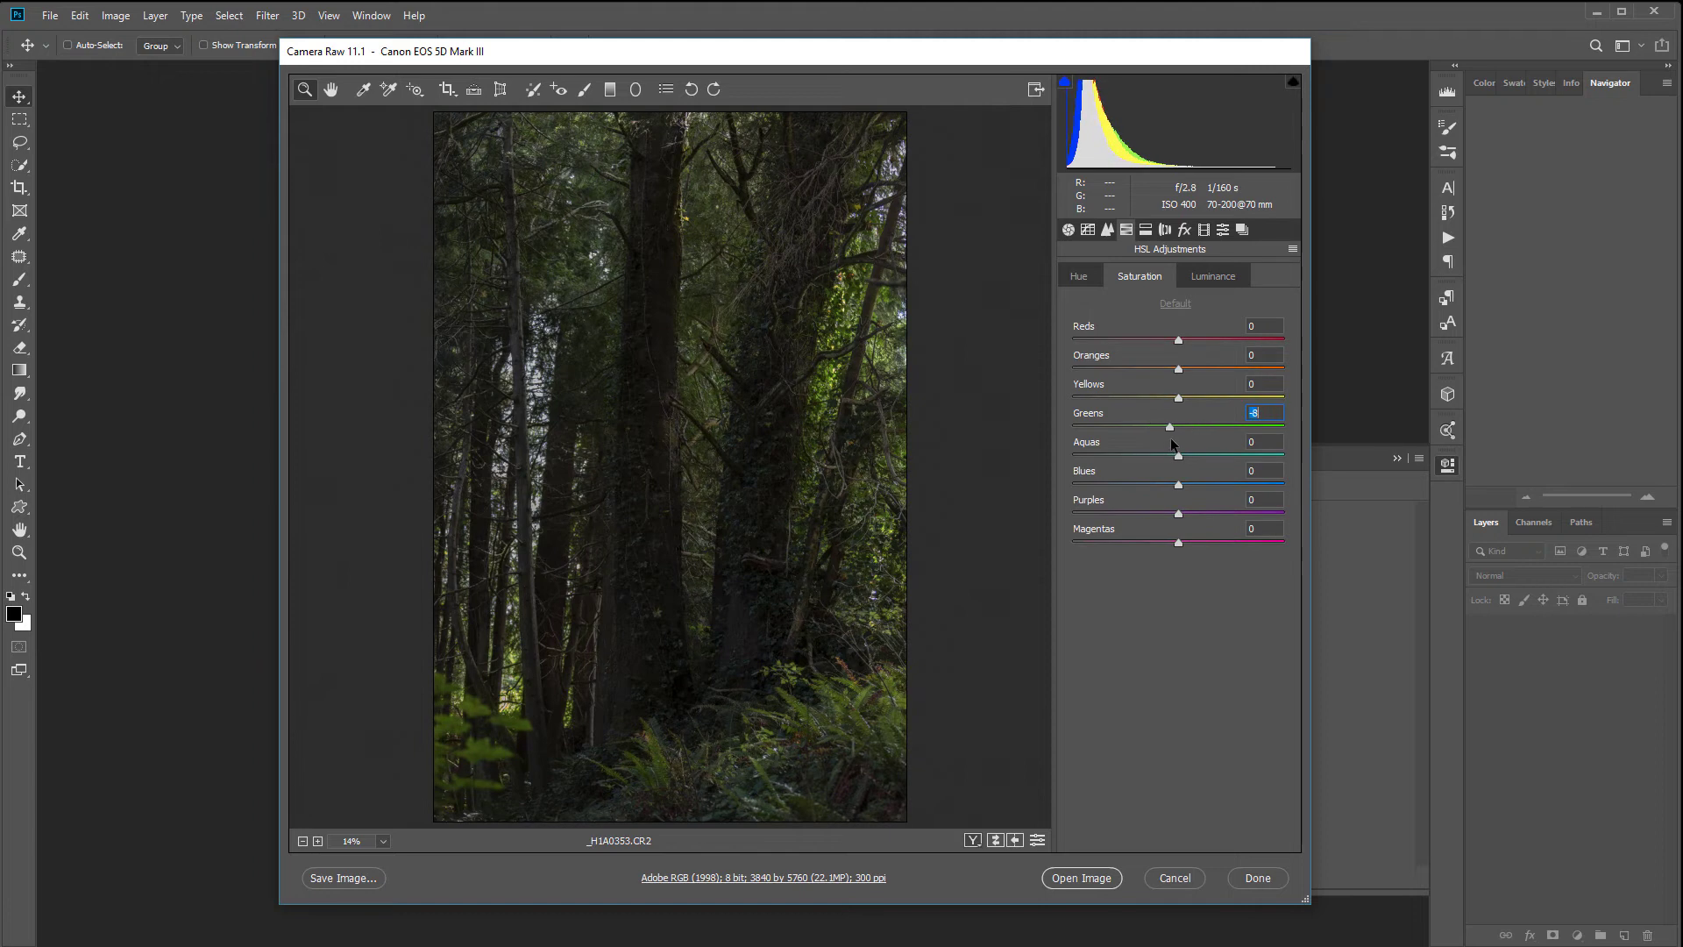
# Set the Red Primary hue to +16 in Camera Calibration
pyautogui.click(1204, 229)
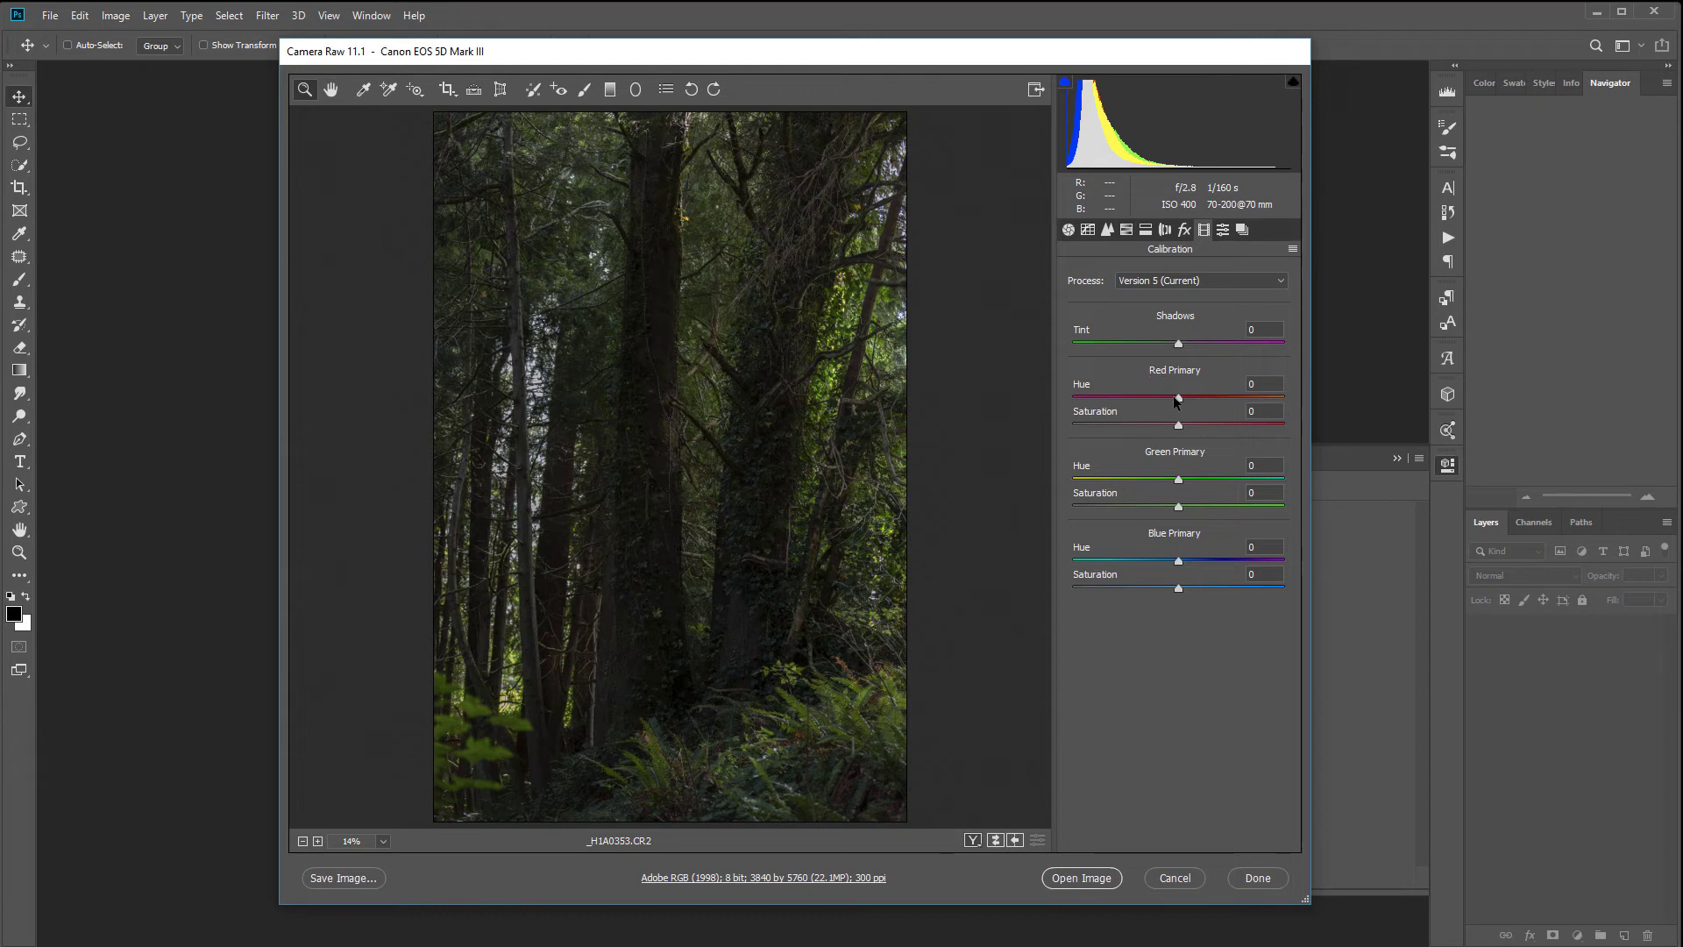
pyautogui.moveTo(1177, 402); pyautogui.dragTo(1090, 402)
pyautogui.moveTo(1090, 400); pyautogui.dragTo(1195, 400)
# Settle the Green Primary hue at -23 and the Blue Primary hue at -27
pyautogui.moveTo(1182, 482); pyautogui.dragTo(1283, 497)
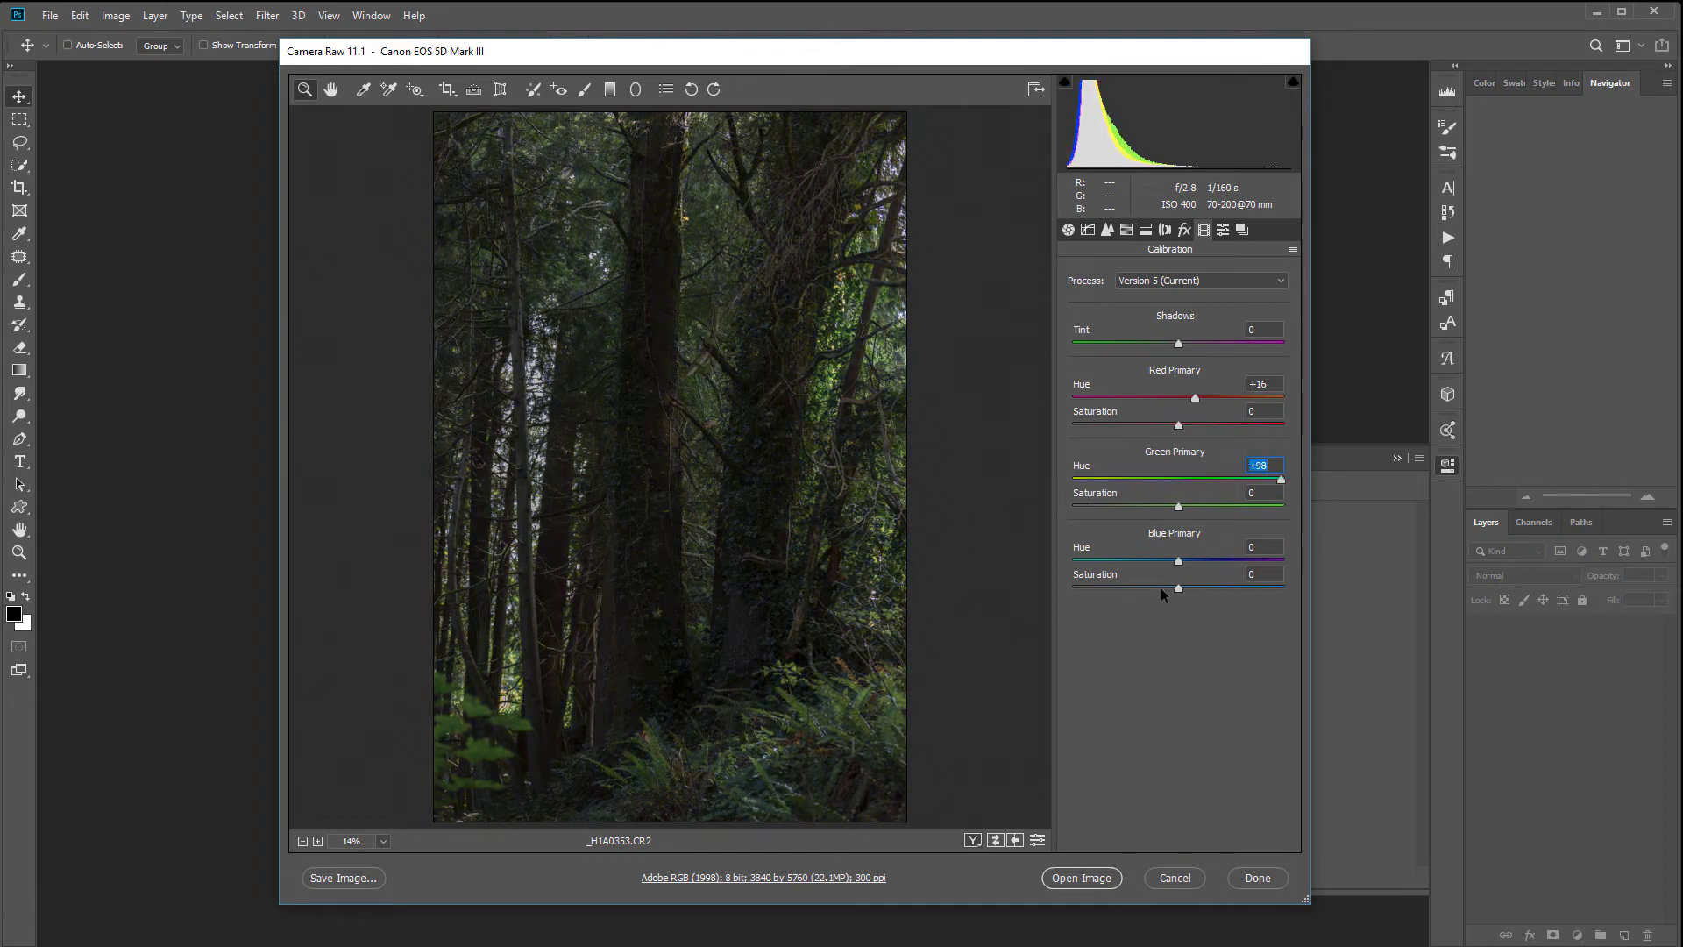
pyautogui.moveTo(1177, 559); pyautogui.dragTo(985, 573)
pyautogui.moveTo(1101, 576); pyautogui.dragTo(1097, 570)
pyautogui.moveTo(1280, 479); pyautogui.dragTo(1171, 479)
pyautogui.moveTo(1099, 561); pyautogui.dragTo(1160, 566)
pyautogui.moveTo(1171, 479); pyautogui.dragTo(1144, 479)
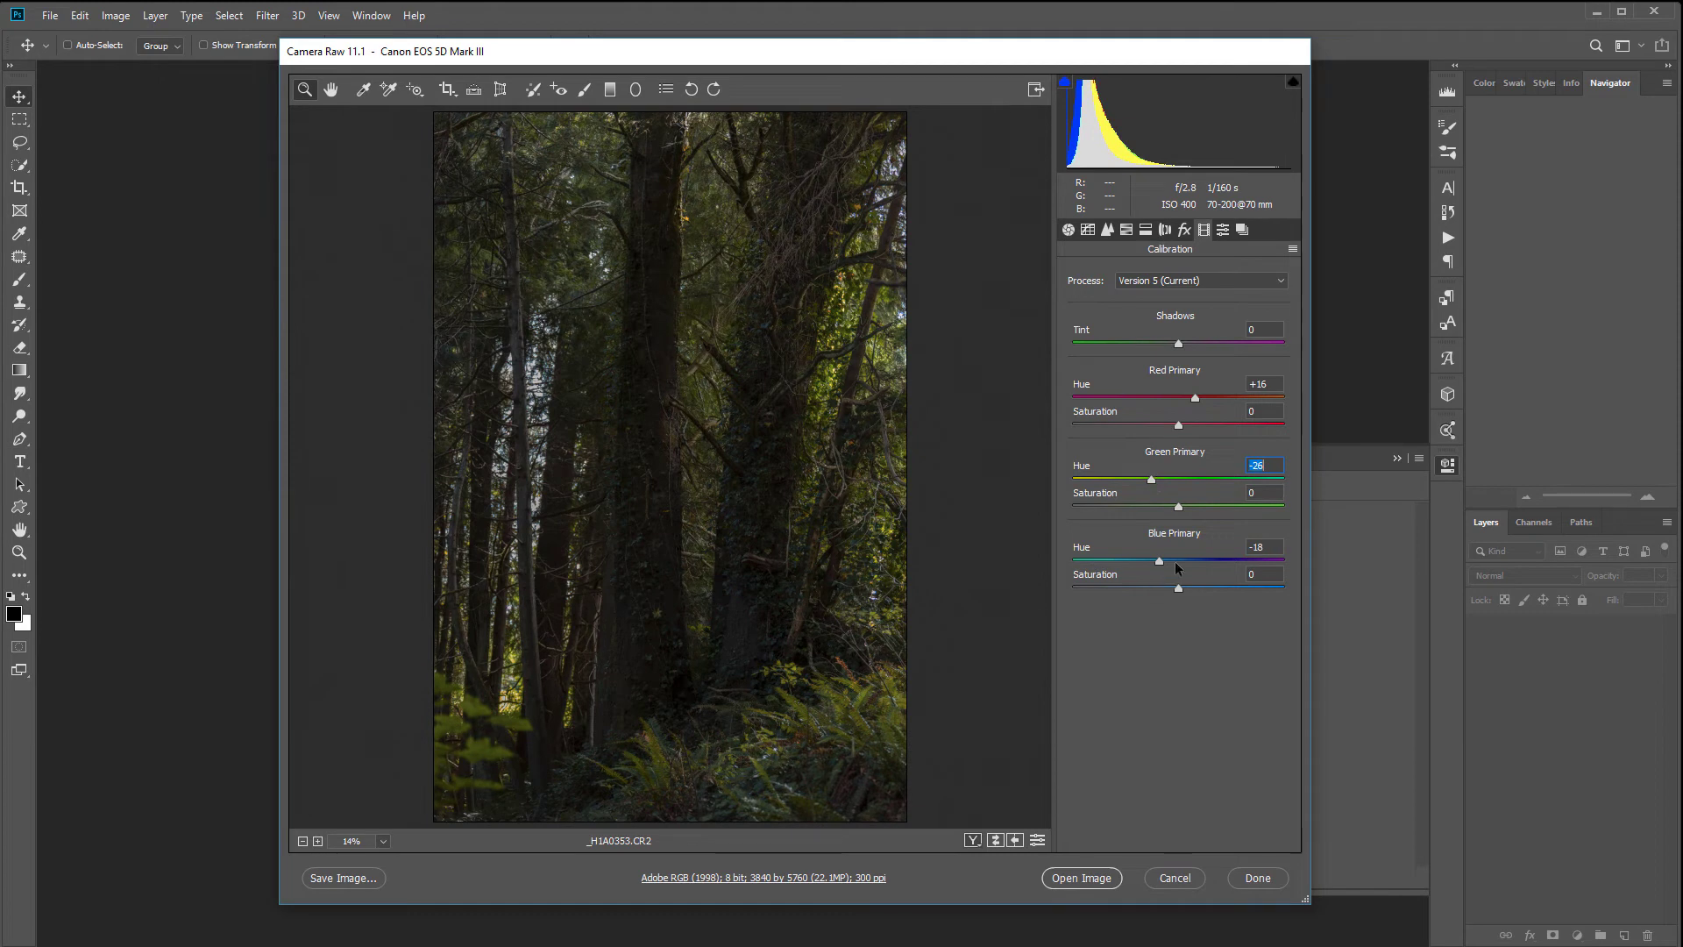
pyautogui.moveTo(1159, 564)
pyautogui.mouseDown()
pyautogui.moveTo(1192, 563)
pyautogui.moveTo(1126, 564)
pyautogui.moveTo(1158, 568)
pyautogui.mouseUp()
pyautogui.moveTo(1151, 482); pyautogui.dragTo(1147, 484)
pyautogui.moveTo(1150, 559); pyautogui.dragTo(1154, 560)
pyautogui.moveTo(1148, 479); pyautogui.dragTo(1154, 479)
# Tint the highlights with hue 188 at saturation 10
pyautogui.click(1146, 230)
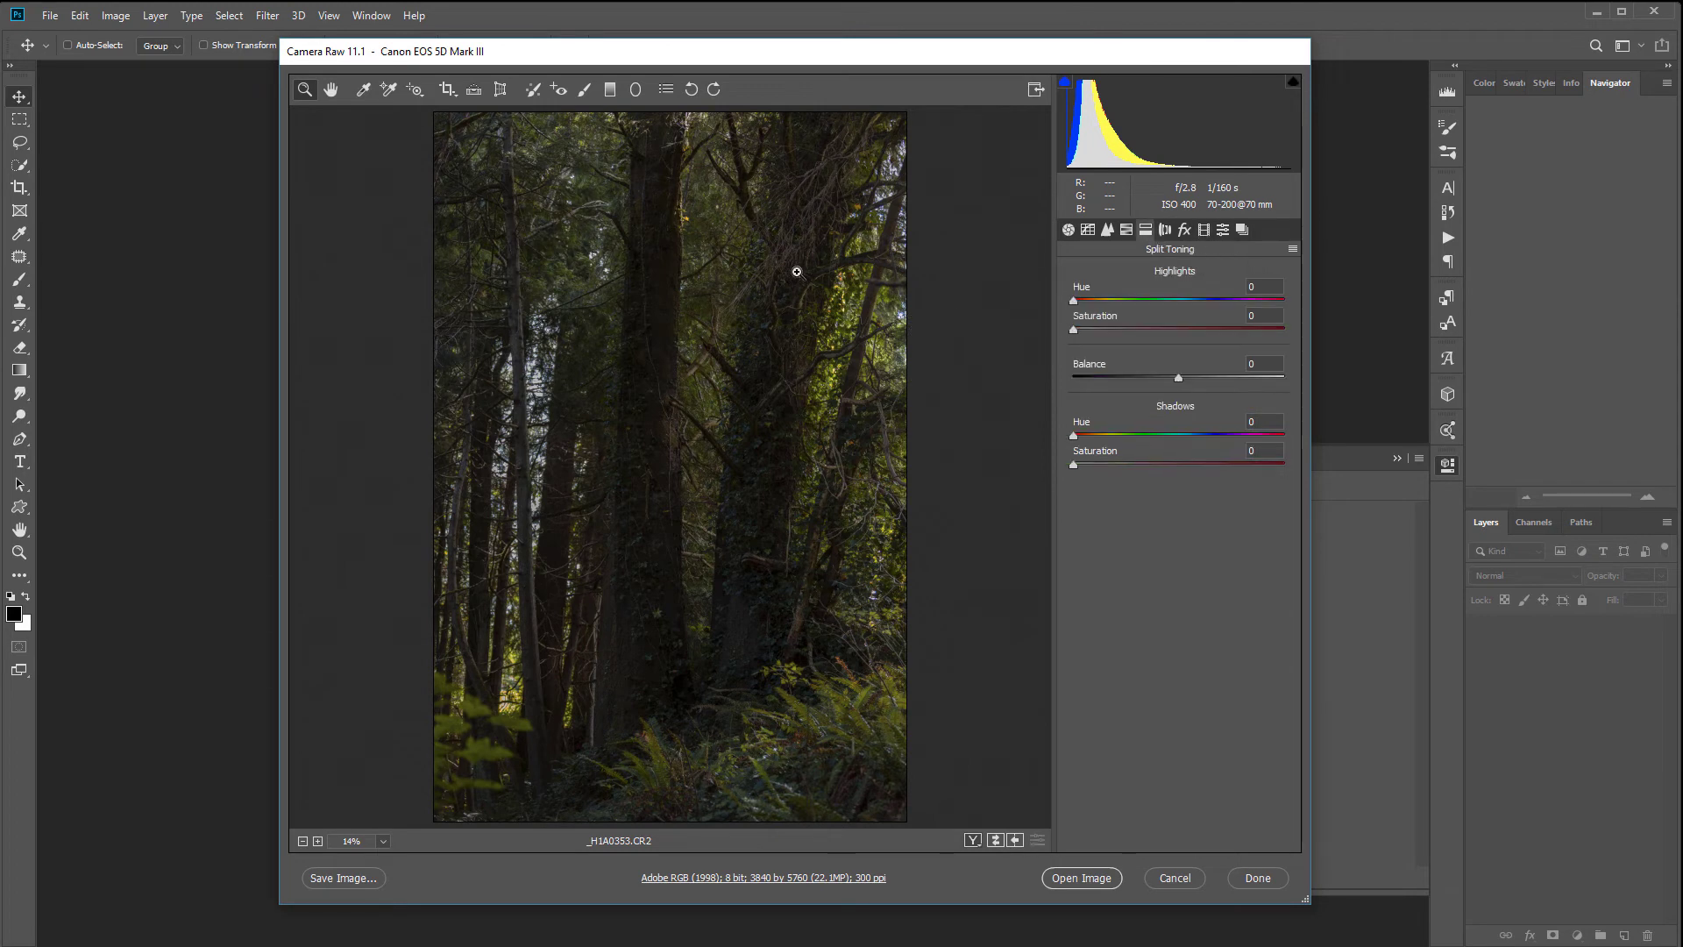
pyautogui.moveTo(1076, 329); pyautogui.dragTo(1296, 331)
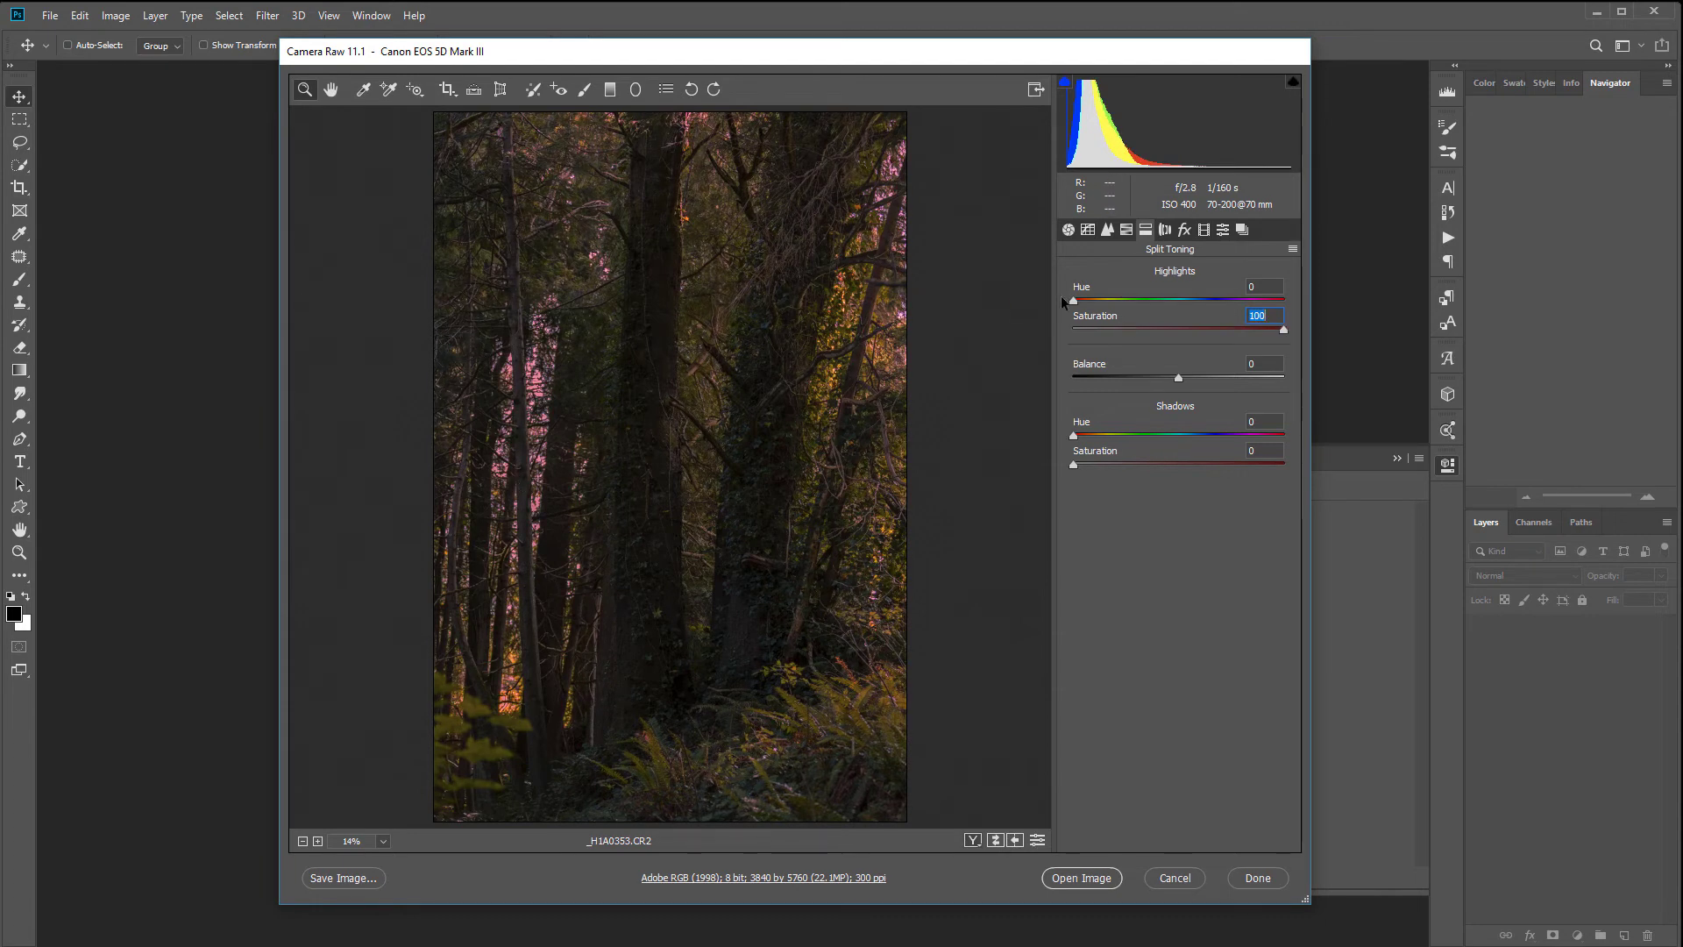
pyautogui.moveTo(1073, 301); pyautogui.dragTo(1183, 302)
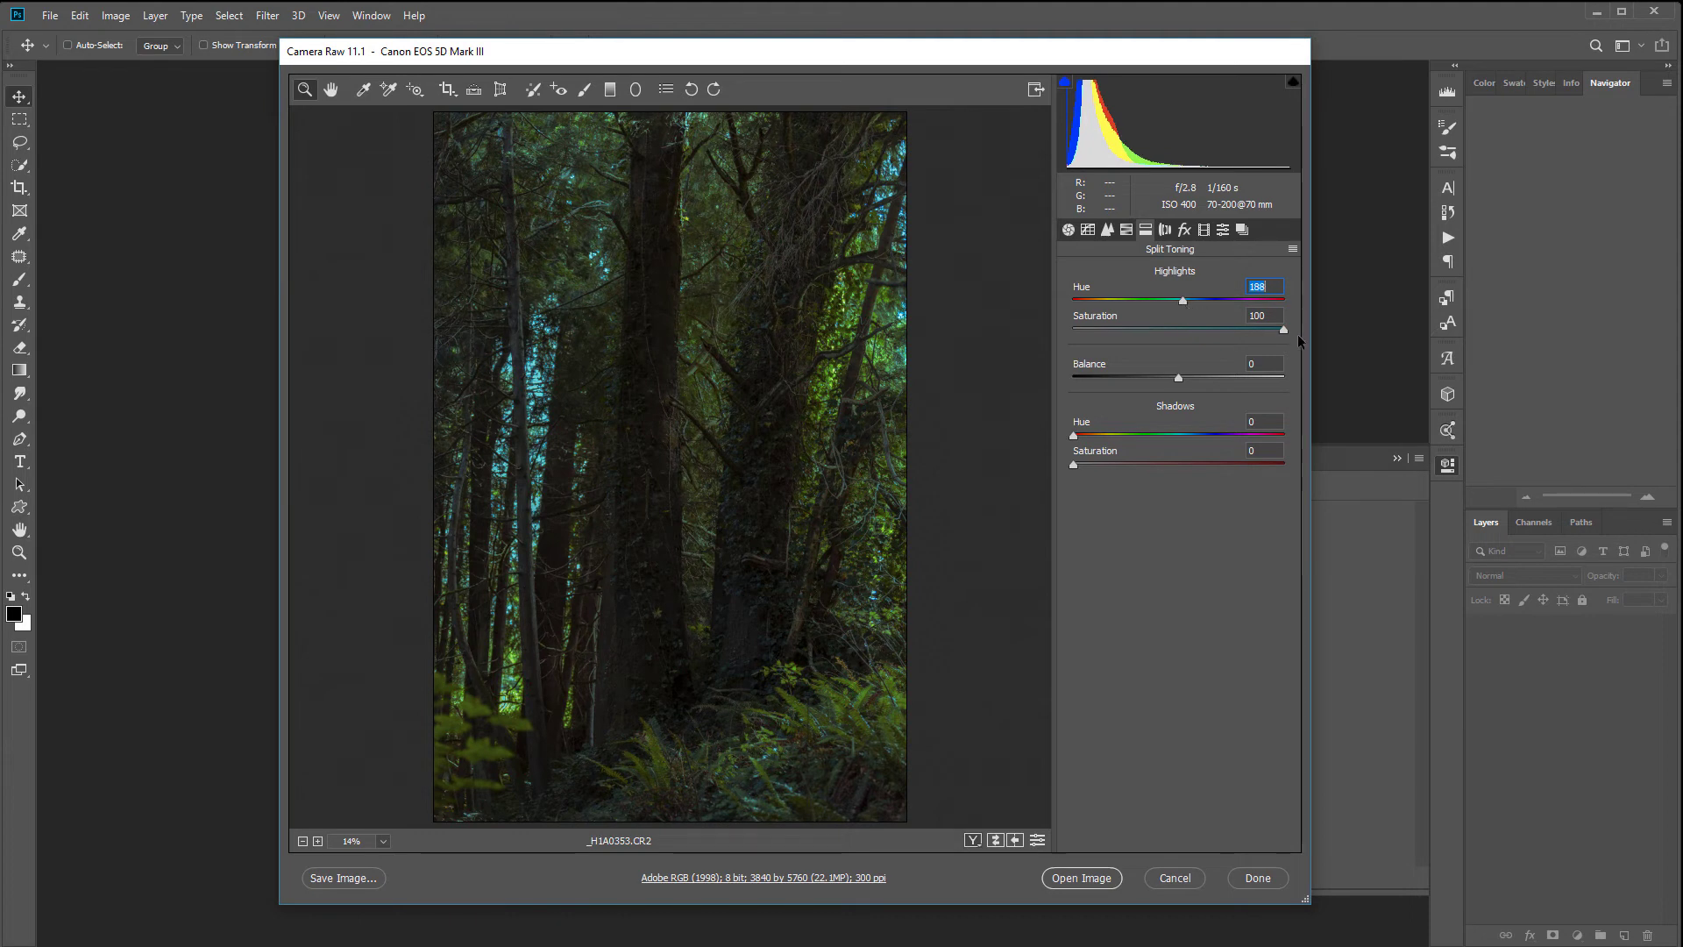
pyautogui.moveTo(1283, 329); pyautogui.dragTo(1097, 329)
# Tint the shadows with warm hue 32 at saturation 5
pyautogui.moveTo(1075, 465); pyautogui.dragTo(1370, 465)
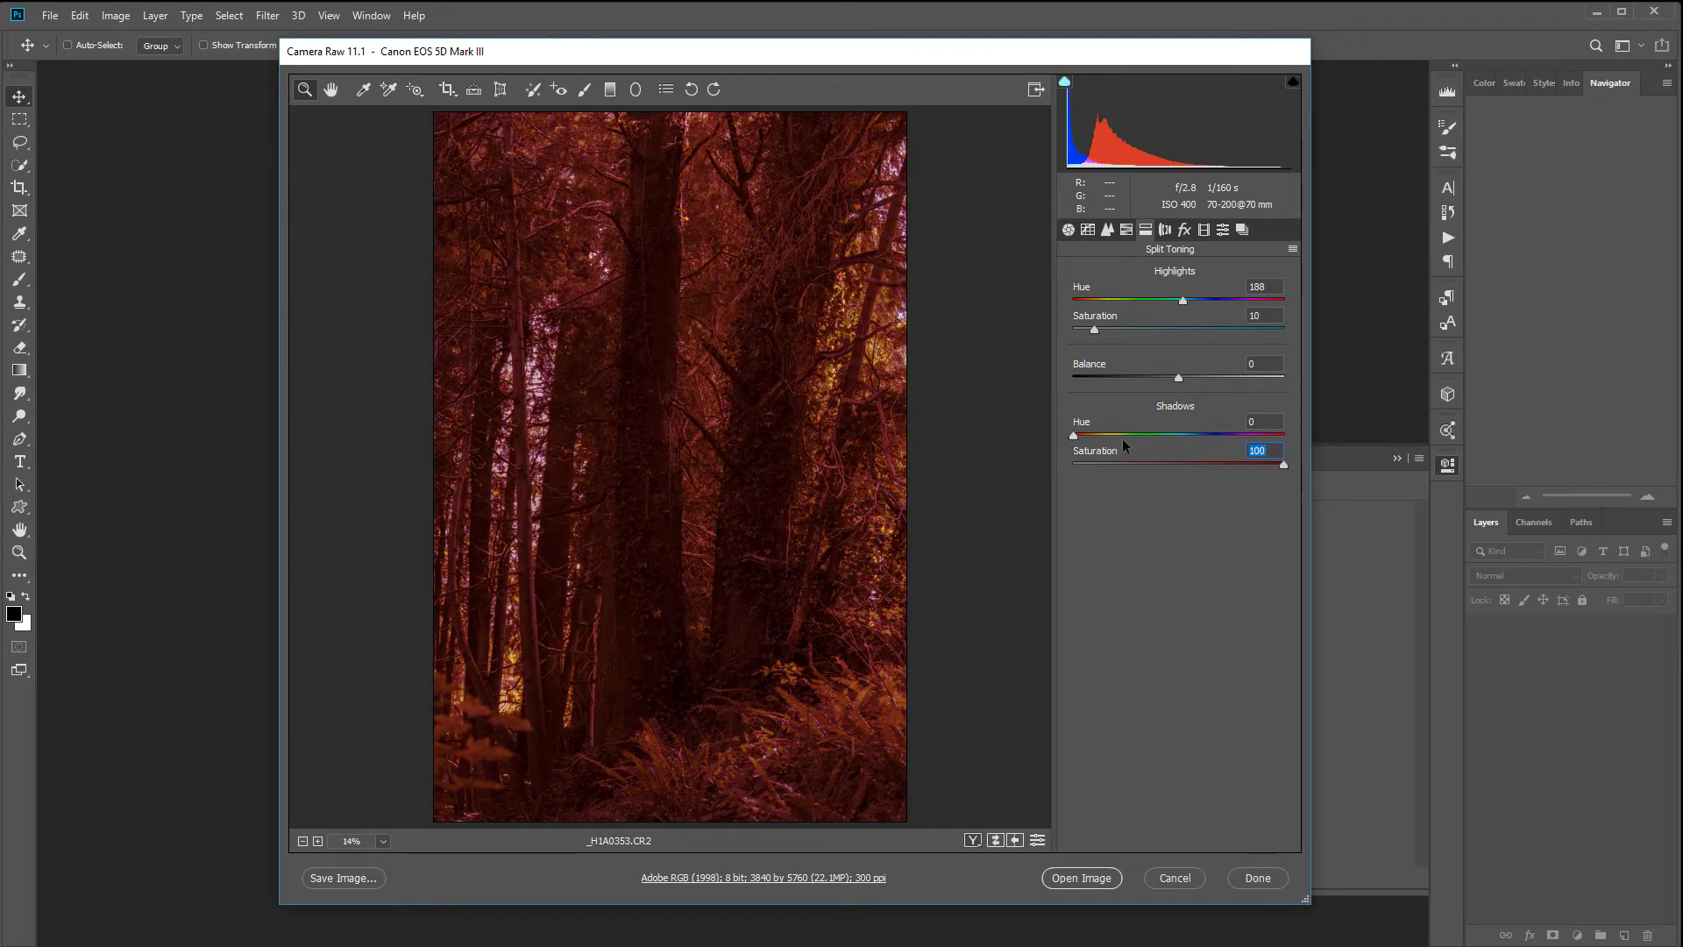
pyautogui.moveTo(1075, 437)
pyautogui.mouseDown()
pyautogui.moveTo(1323, 435)
pyautogui.moveTo(1094, 440)
pyautogui.mouseUp()
pyautogui.moveTo(1281, 467); pyautogui.dragTo(1091, 468)
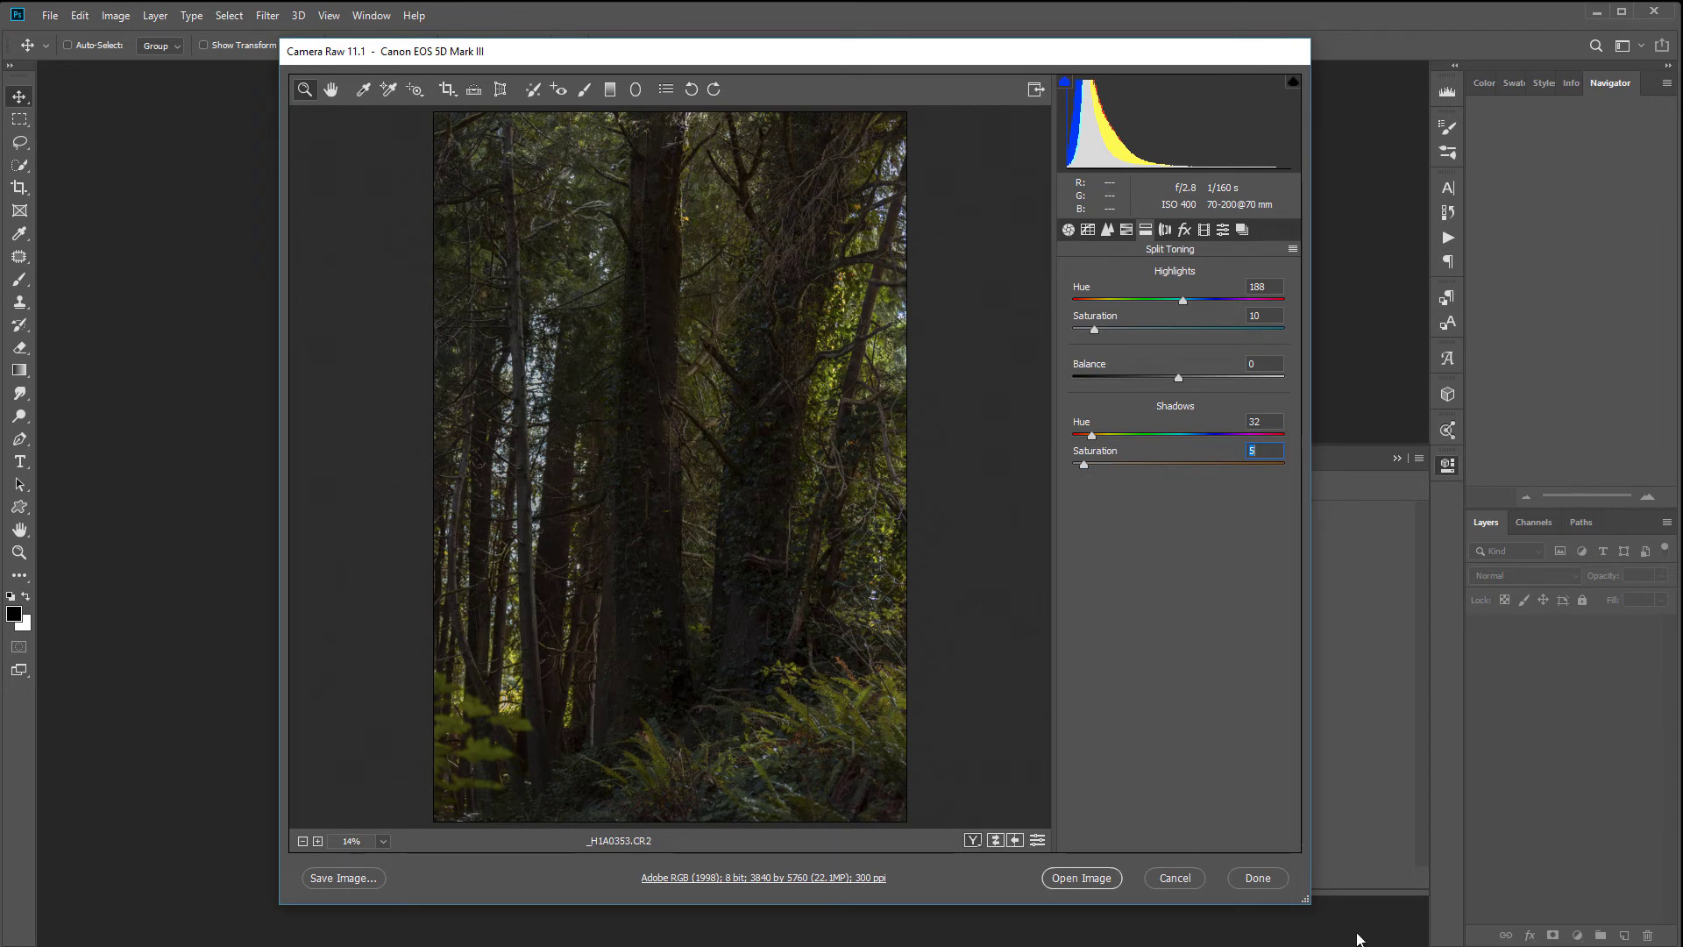
# Open the processed photo in Photoshop and add a Curves layer in Luminosity blend mode
pyautogui.click(1080, 878)
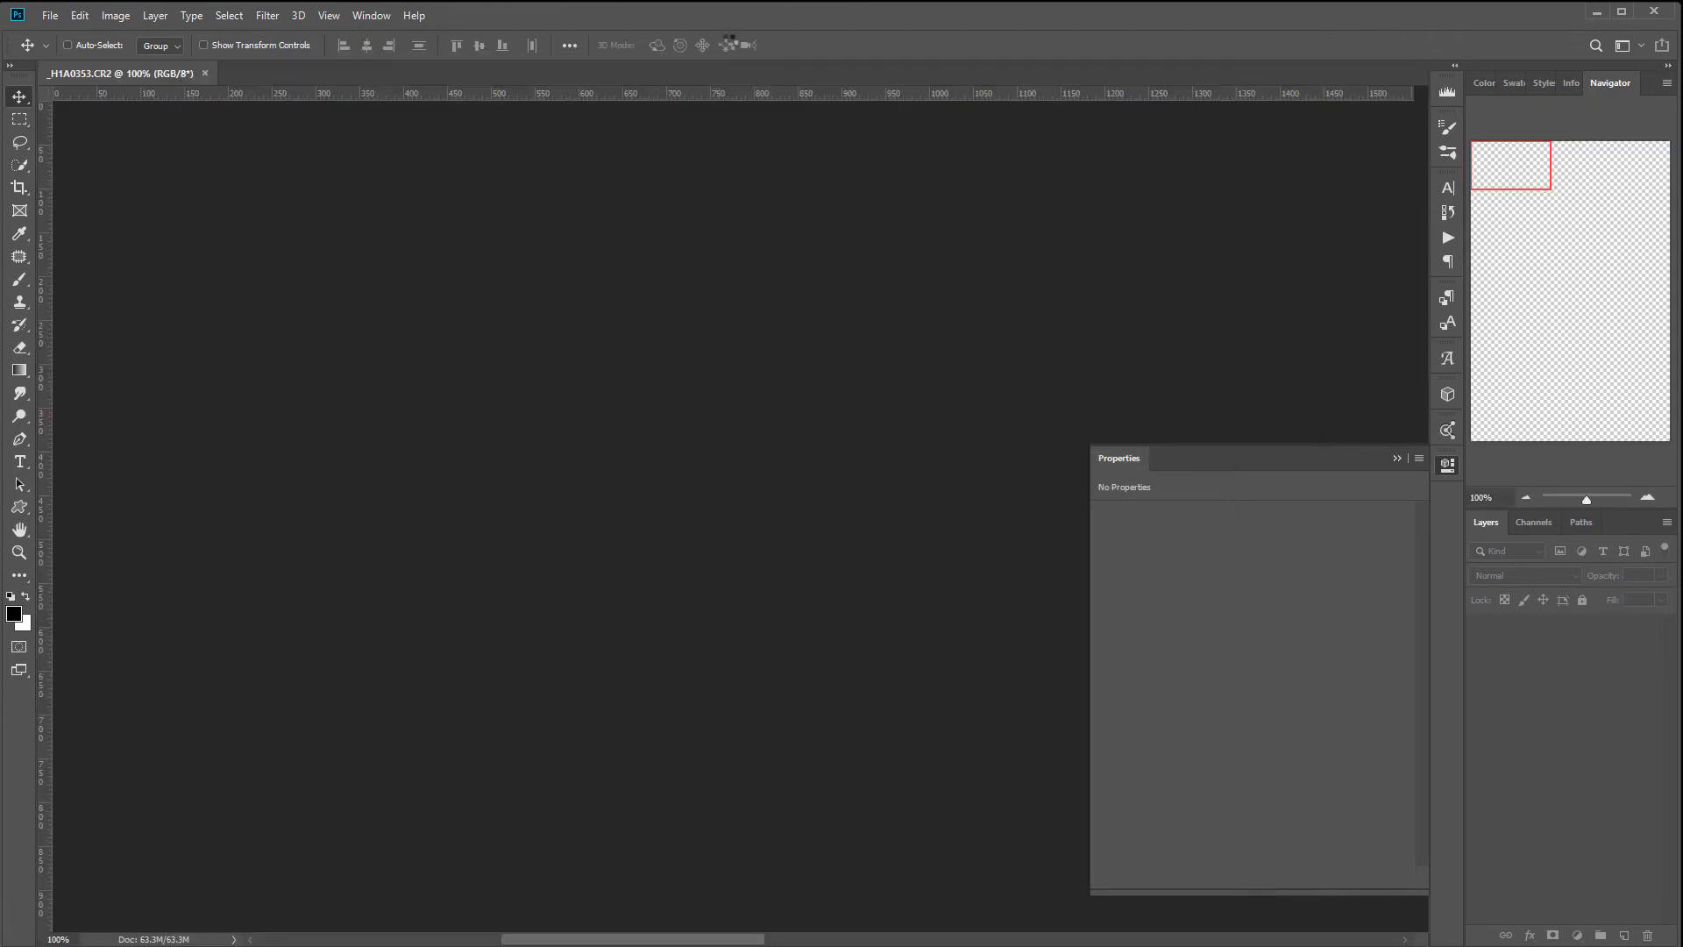
pyautogui.click(1448, 465)
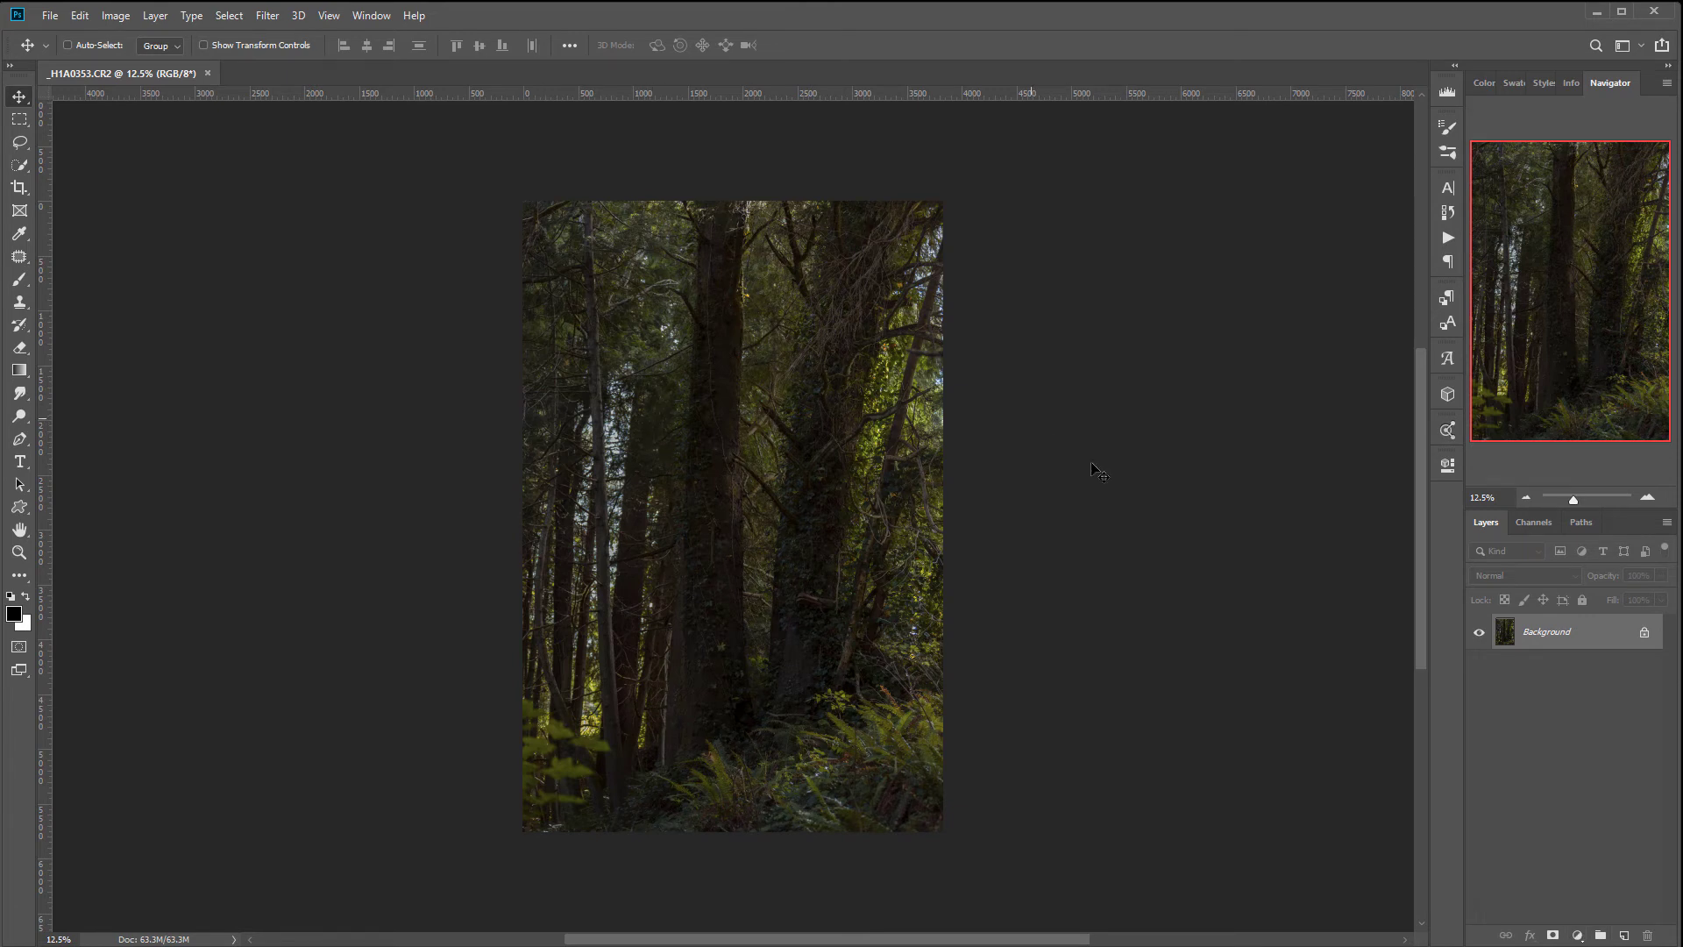
pyautogui.click(1577, 937)
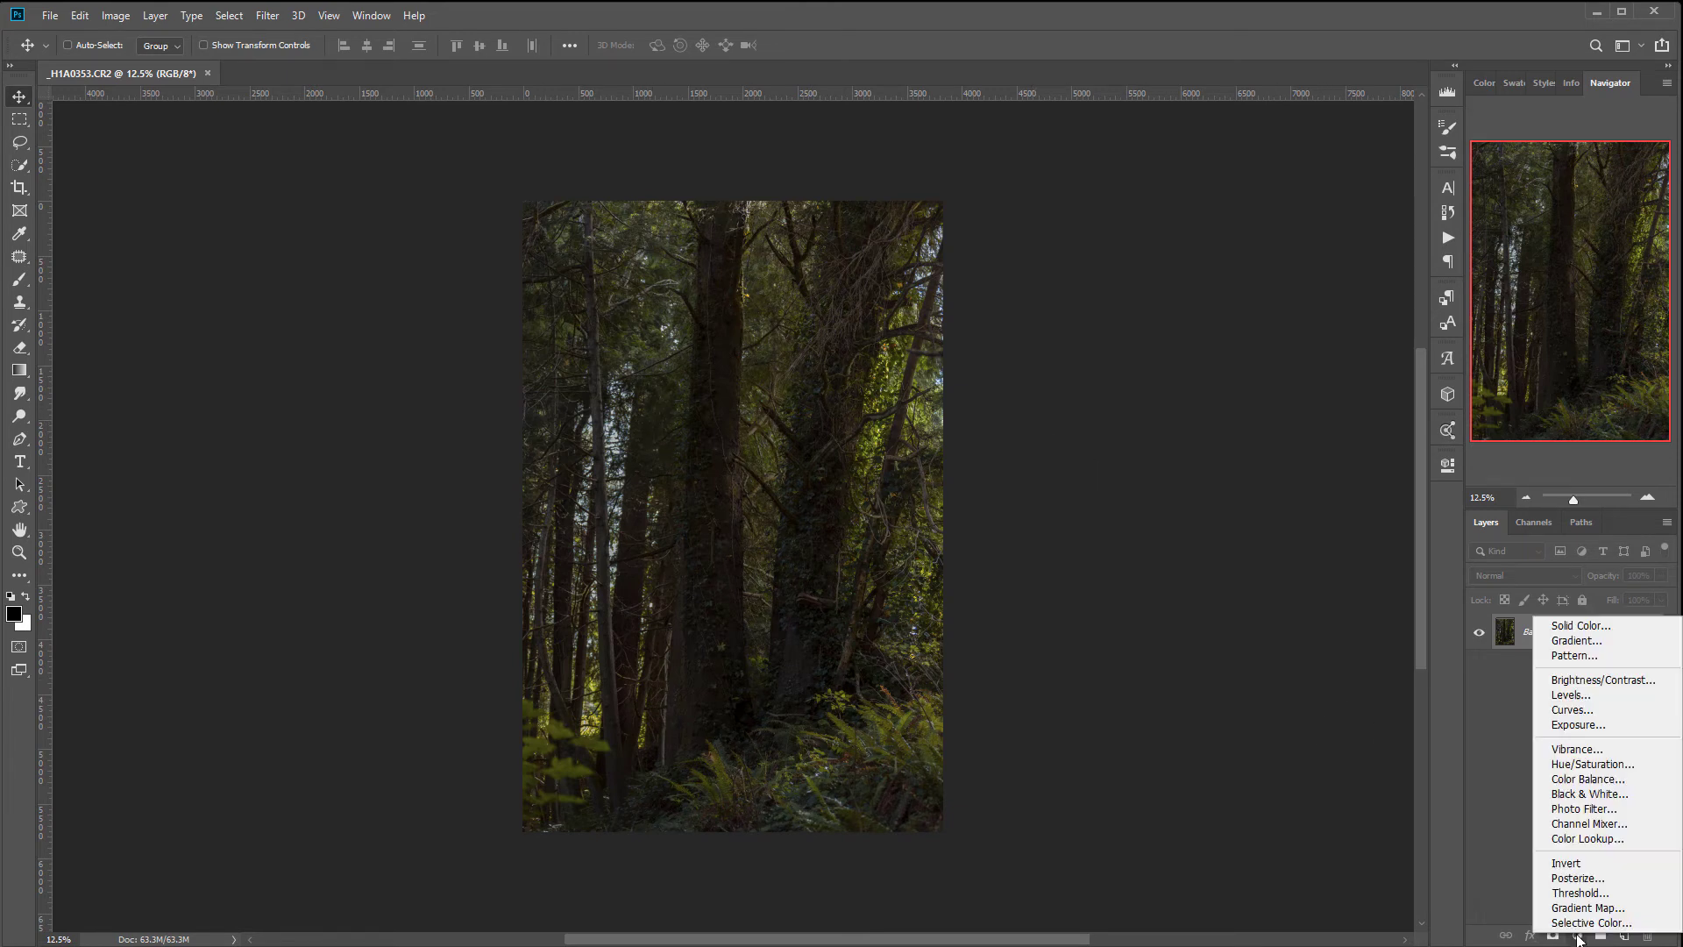
pyautogui.click(1574, 710)
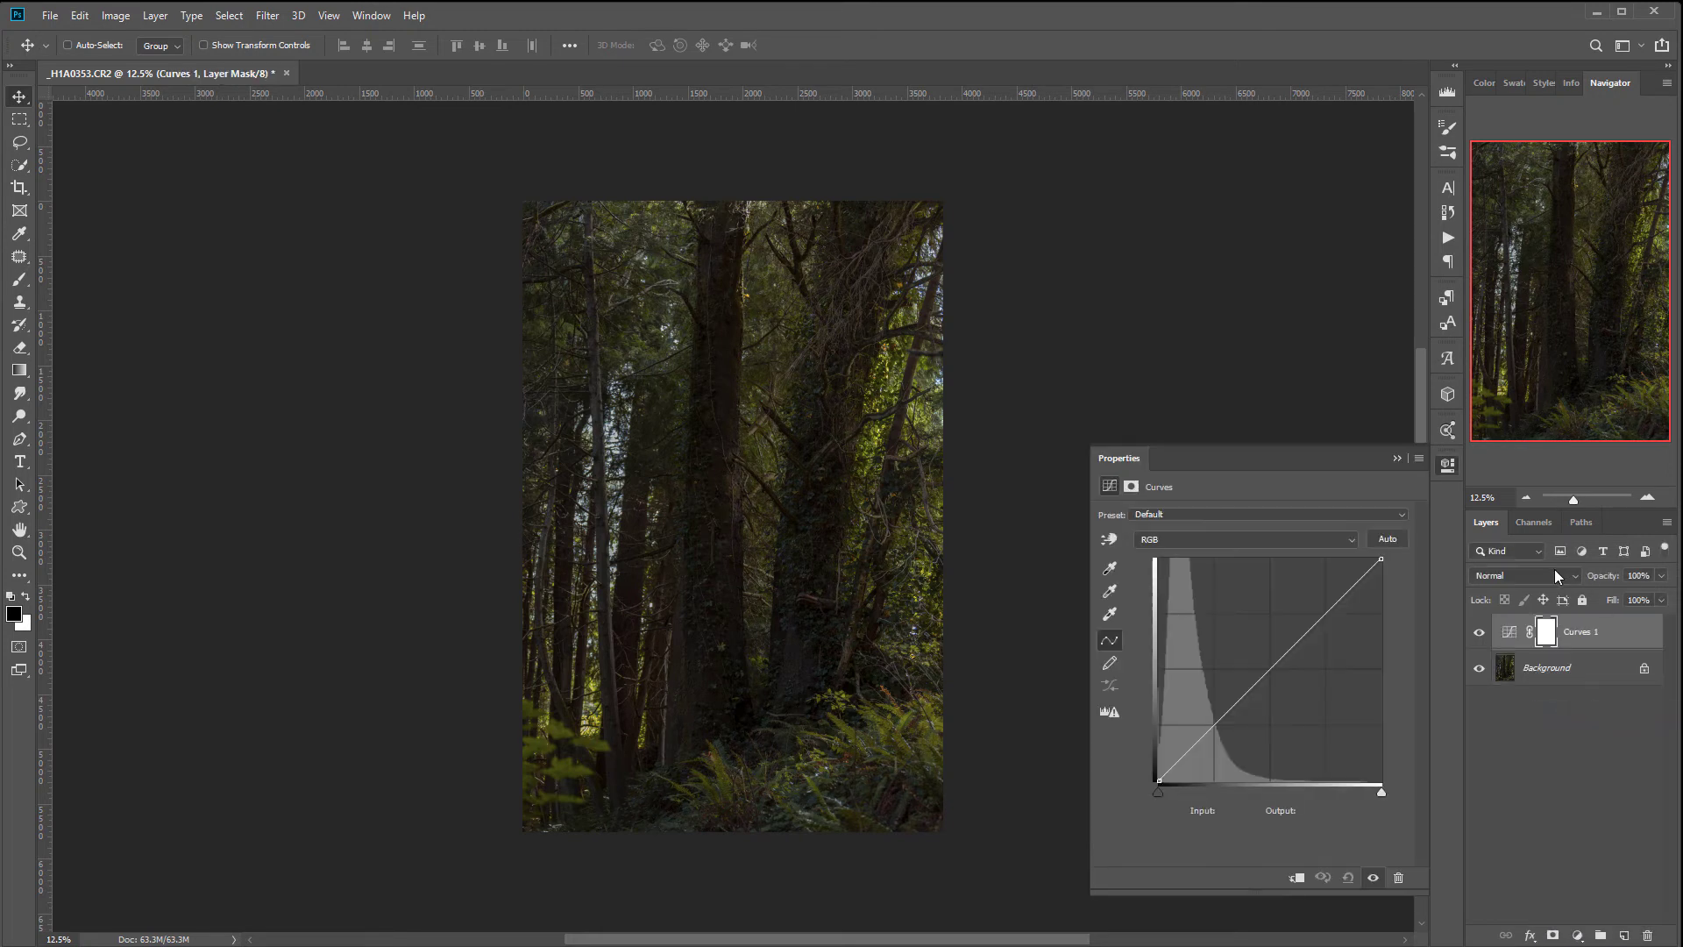
pyautogui.click(1554, 571)
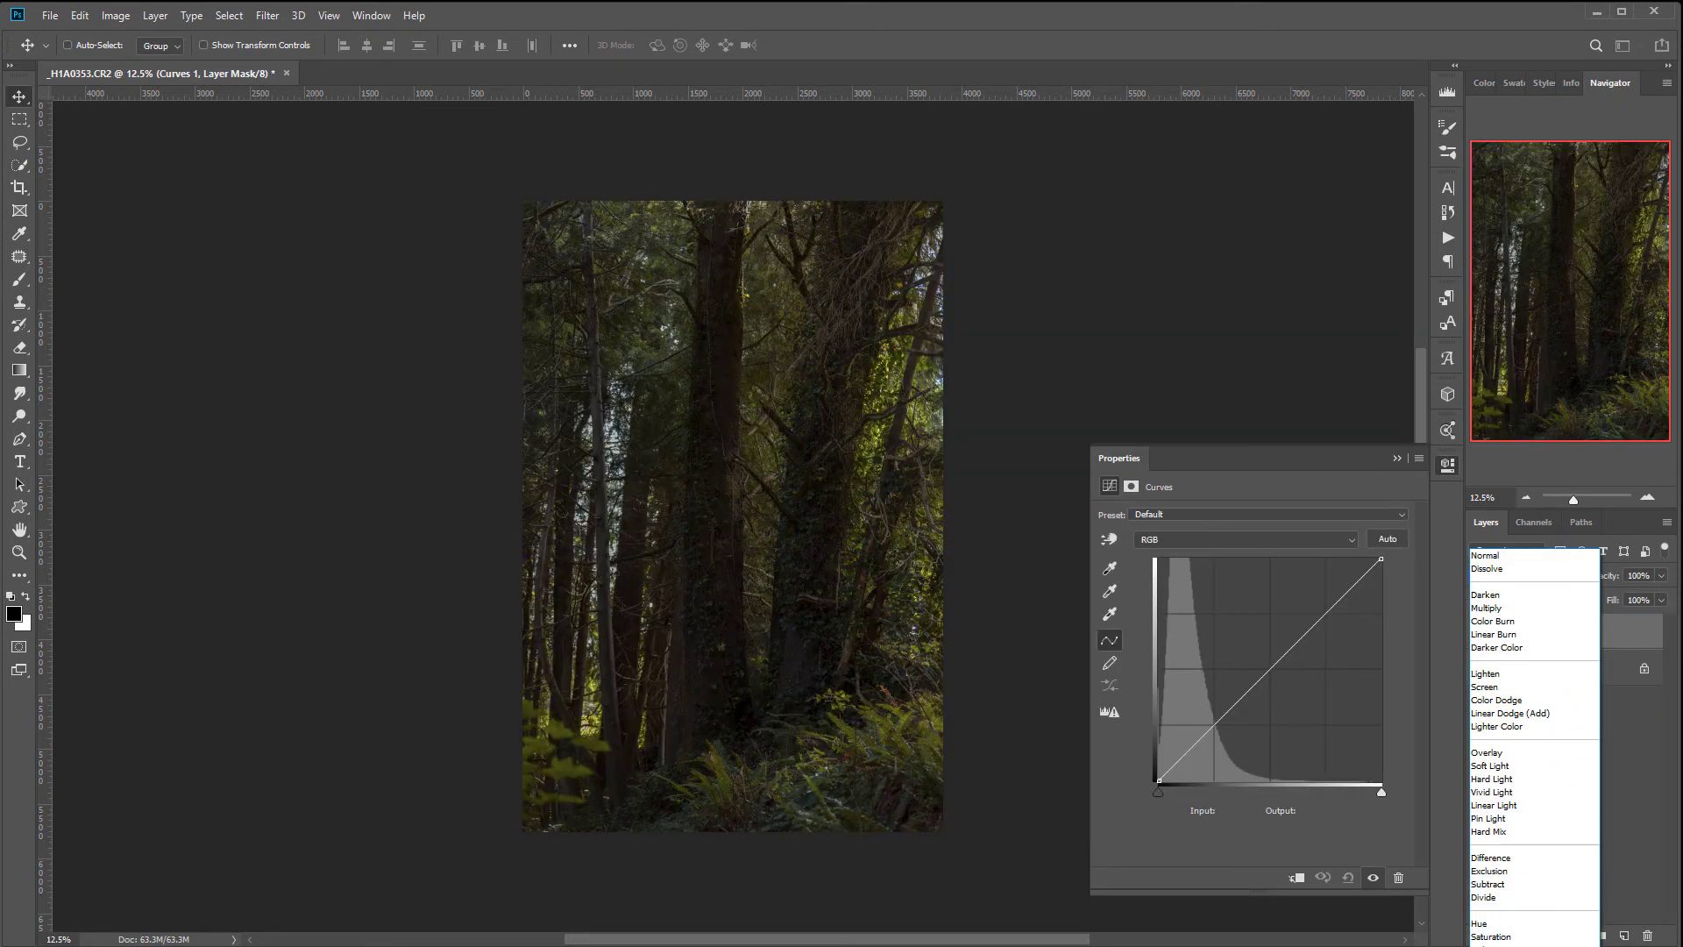
pyautogui.click(1507, 945)
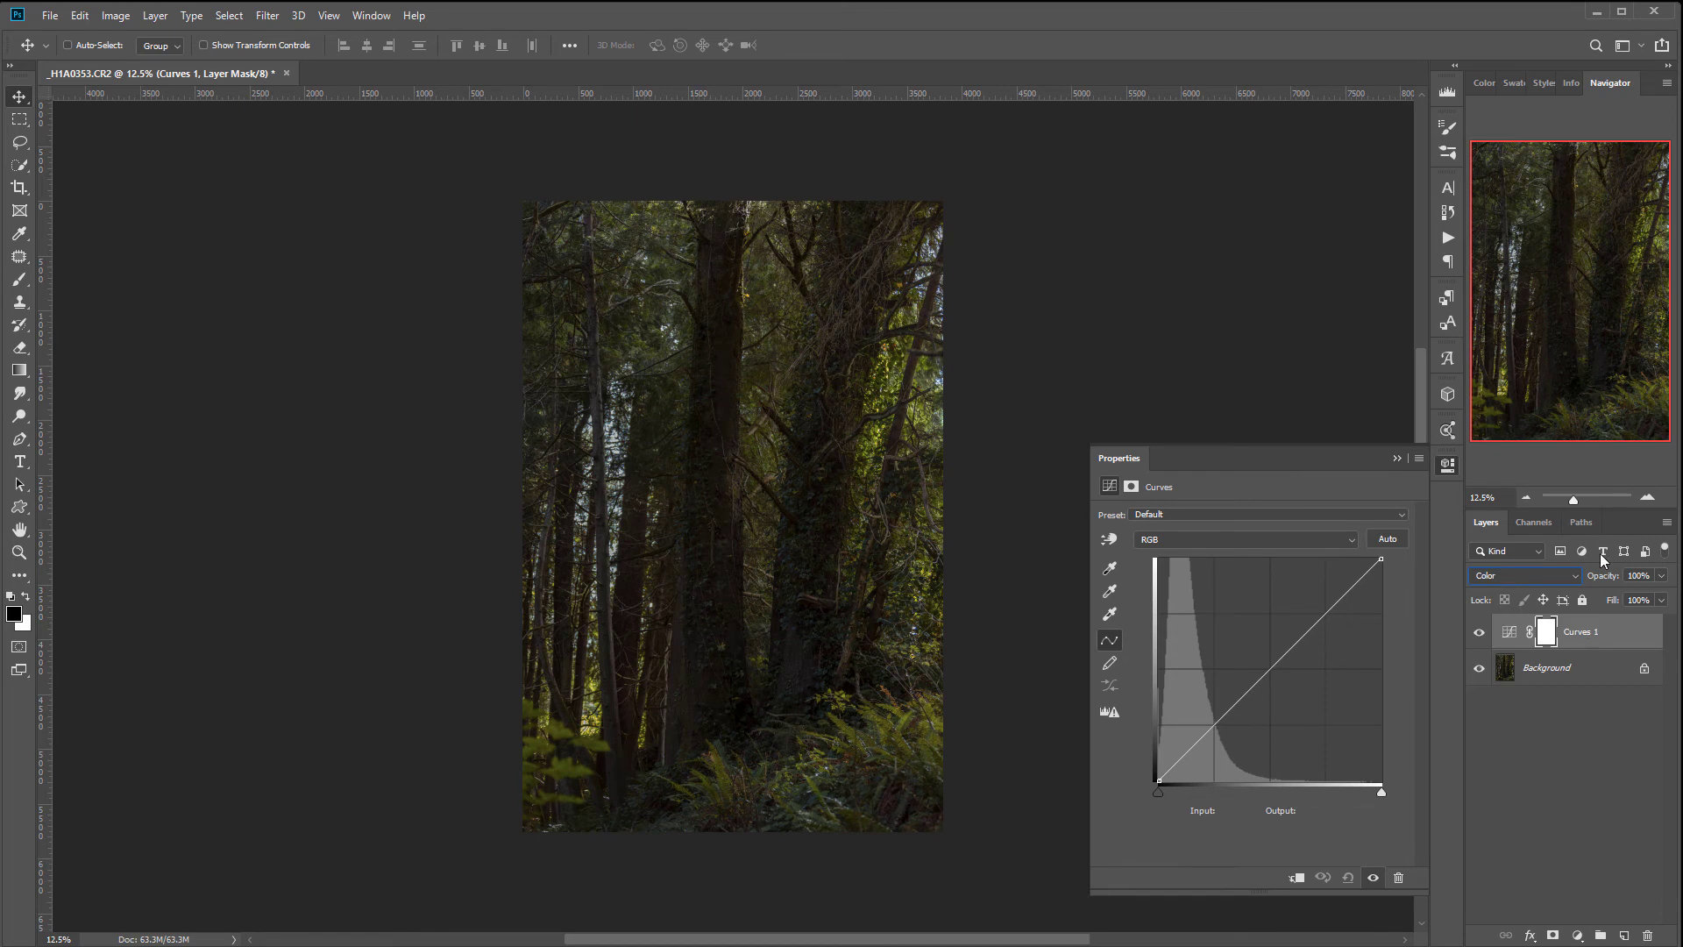
pyautogui.click(1575, 575)
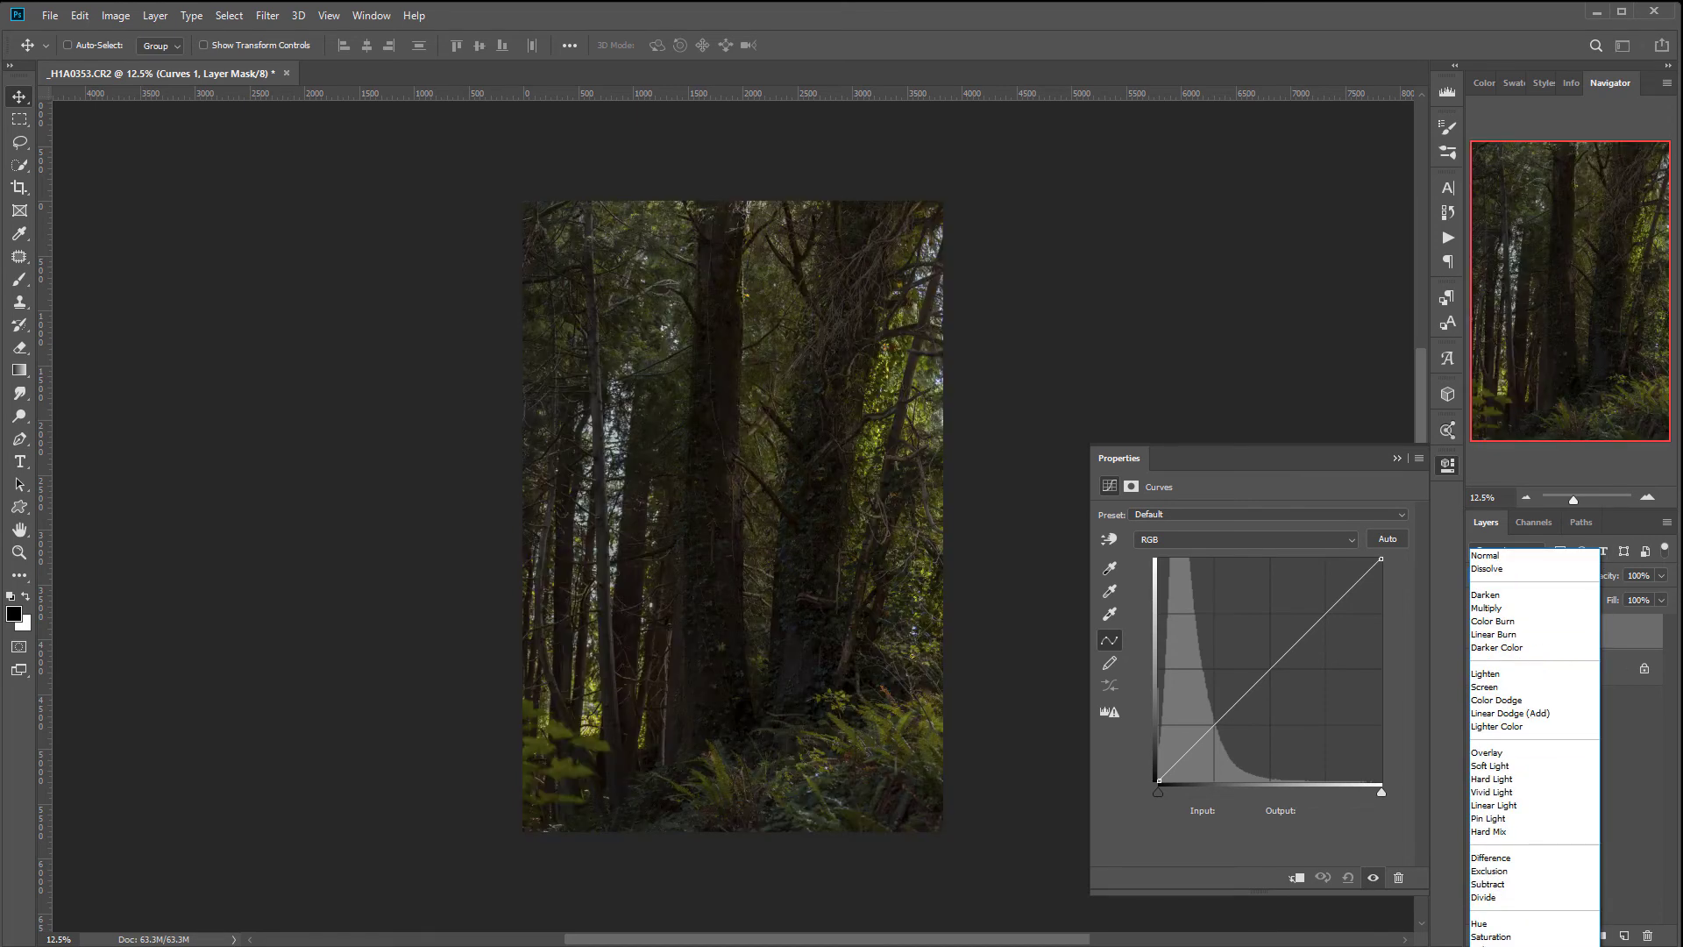
pyautogui.click(1508, 944)
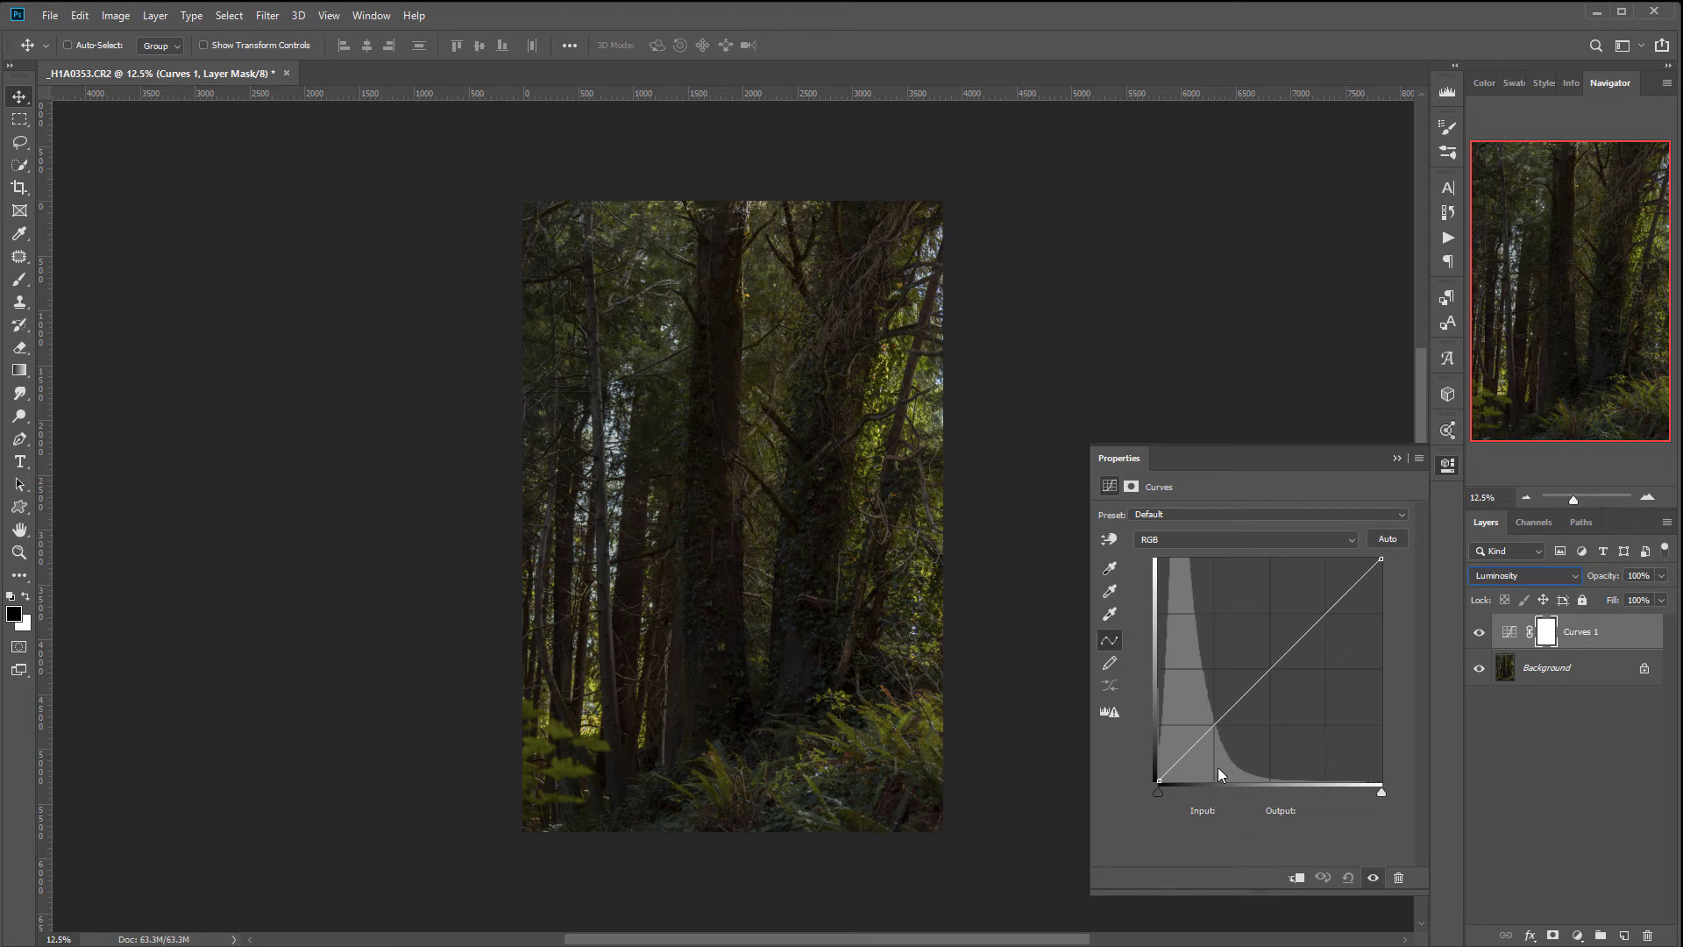
# Shape the curve: black point output 18, slightly darker midtones, lifted upper tones
pyautogui.moveTo(1159, 782)
pyautogui.mouseDown()
pyautogui.moveTo(1156, 760)
pyautogui.moveTo(1134, 770)
pyautogui.mouseUp()
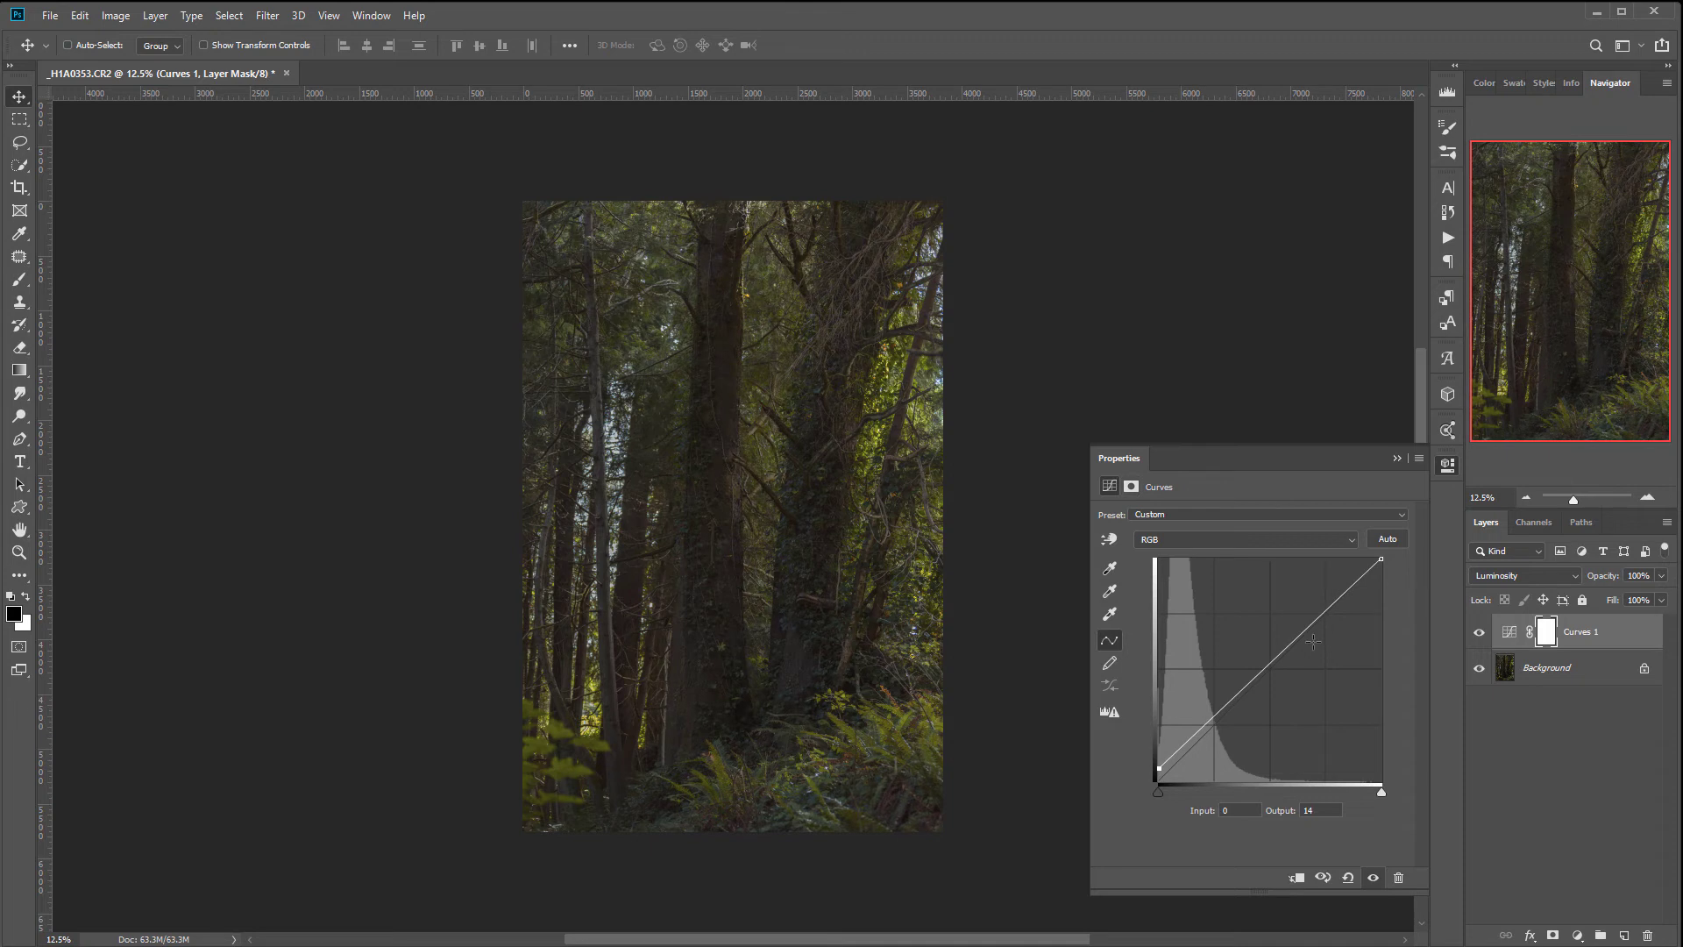
pyautogui.moveTo(1381, 559)
pyautogui.mouseDown()
pyautogui.moveTo(1382, 614)
pyautogui.moveTo(1394, 544)
pyautogui.mouseUp()
pyautogui.moveTo(1158, 767); pyautogui.dragTo(1152, 767)
pyautogui.moveTo(1274, 665); pyautogui.dragTo(1280, 662)
pyautogui.moveTo(1344, 595); pyautogui.dragTo(1343, 593)
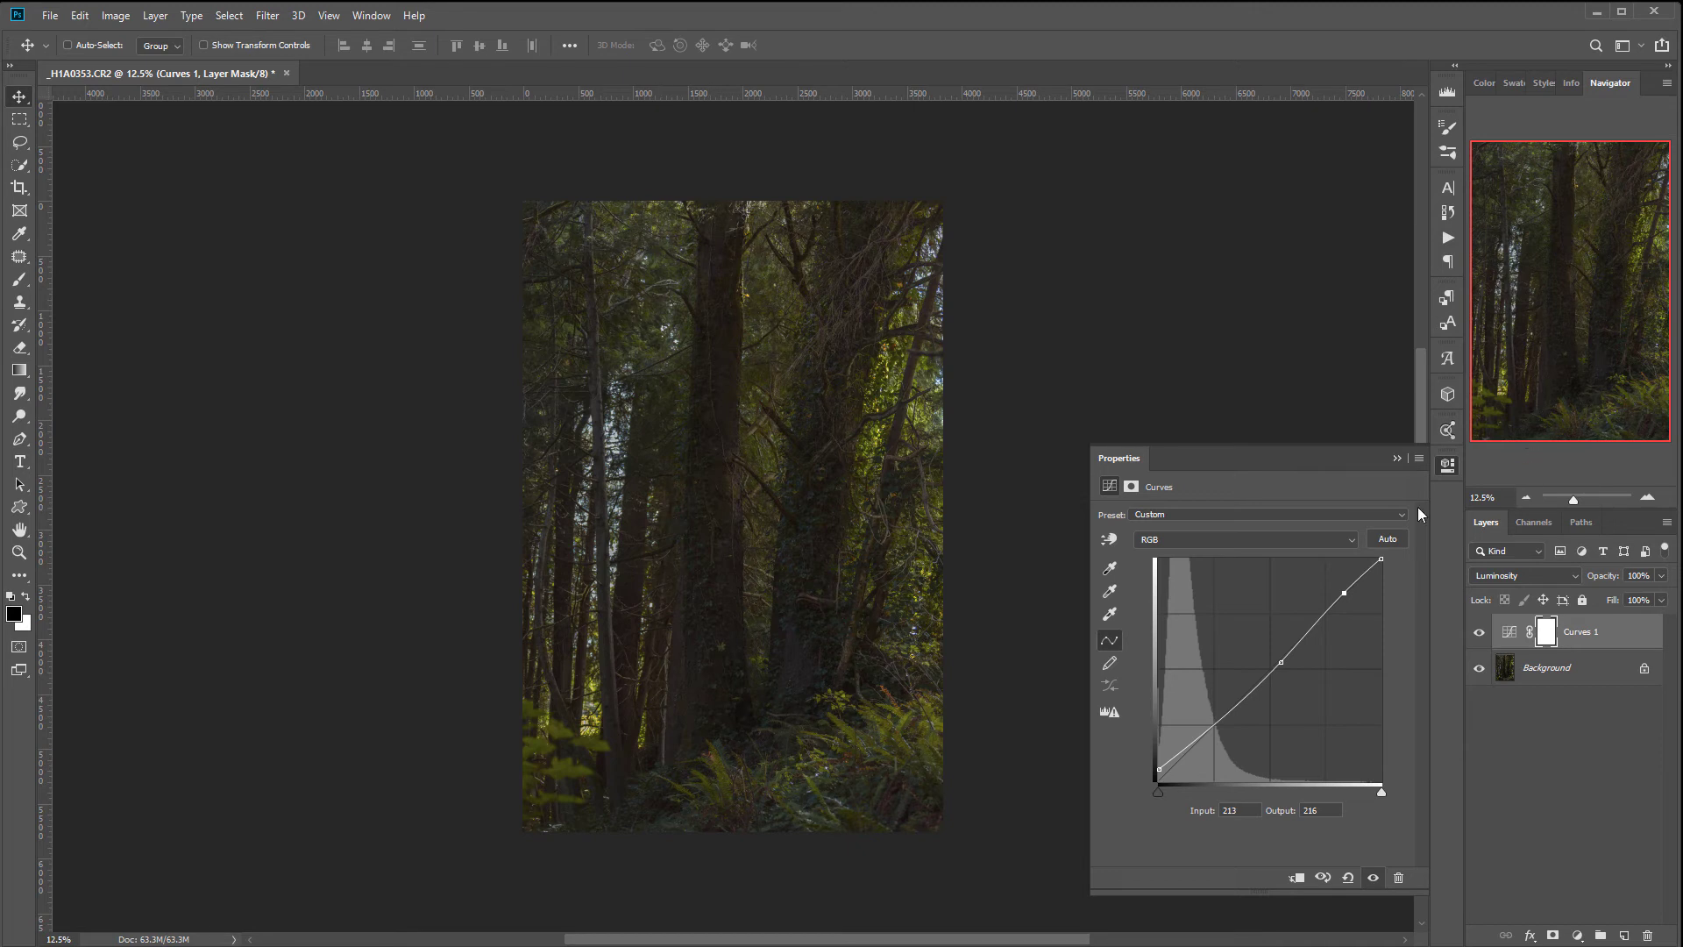
pyautogui.click(1428, 457)
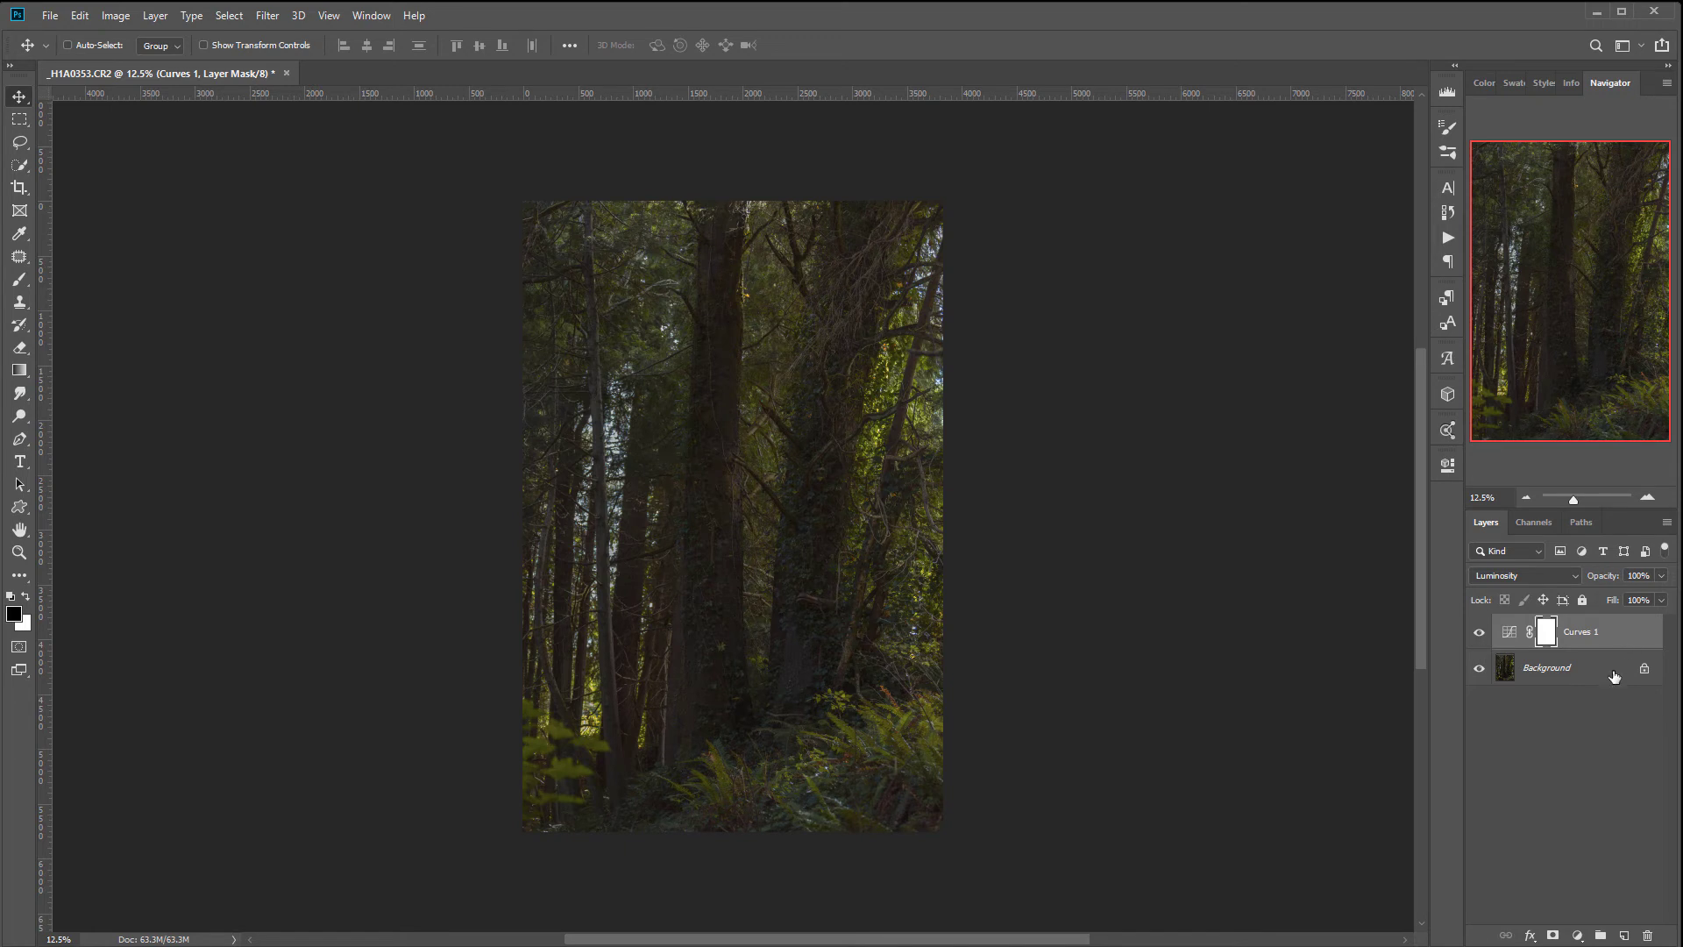
# Duplicate Background, move the copy above Curves 1, and convert it to Black & White
pyautogui.click(1572, 671)
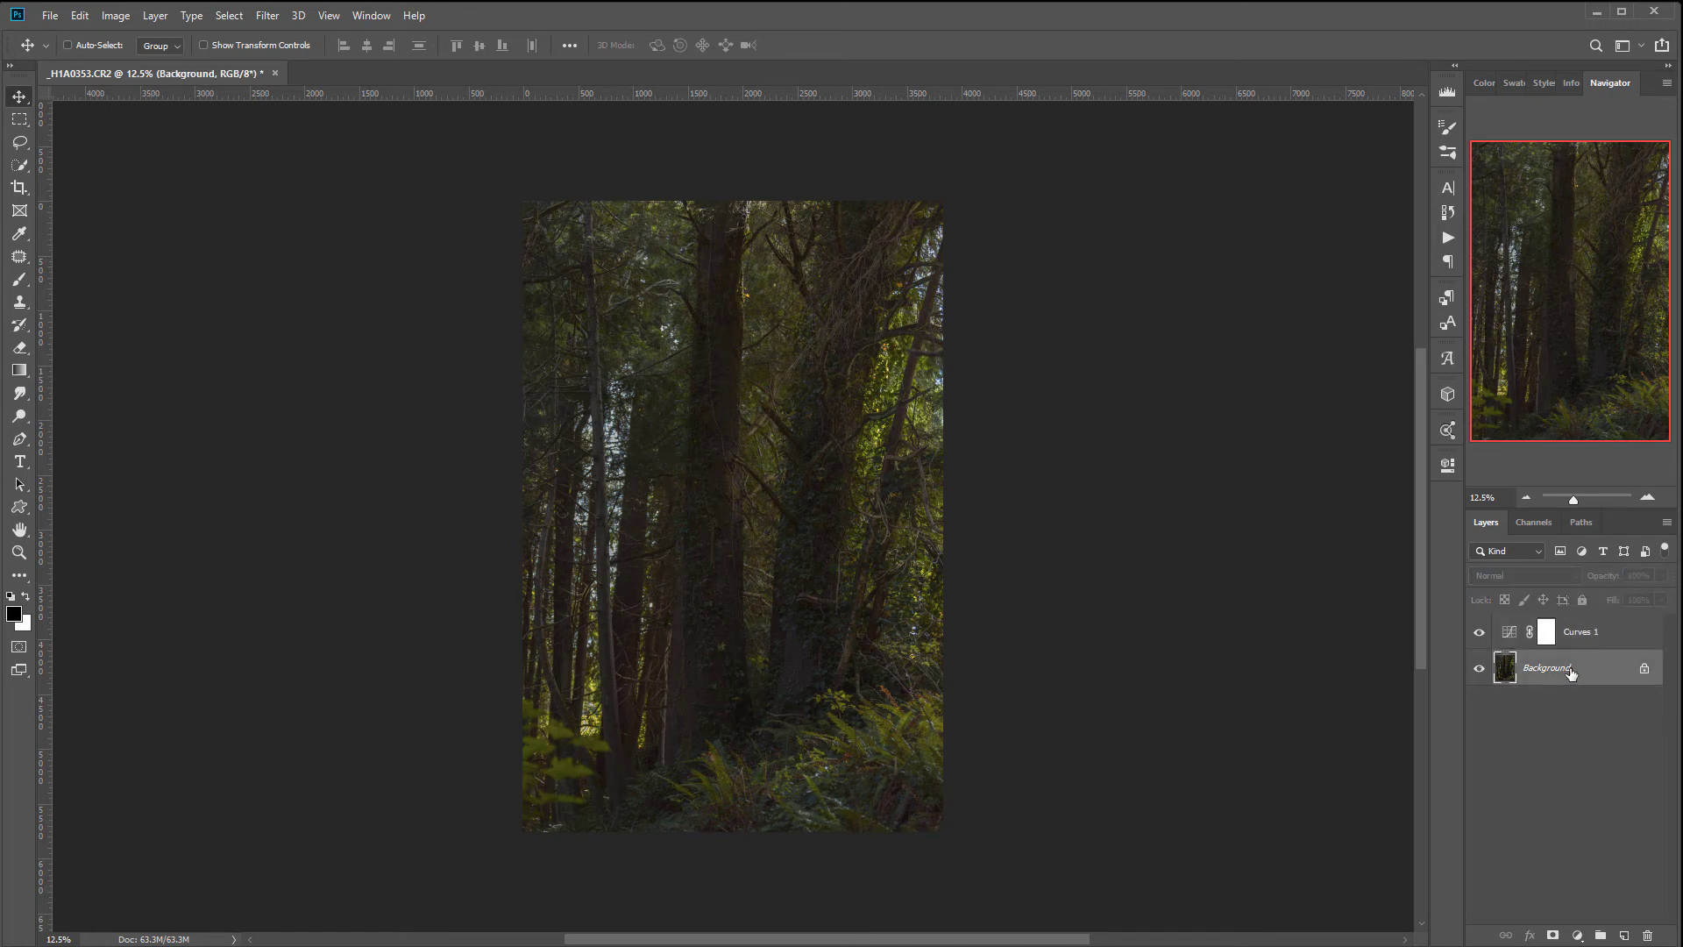
pyautogui.moveTo(1572, 671); pyautogui.dragTo(1627, 934)
pyautogui.moveTo(1578, 669); pyautogui.dragTo(1559, 615)
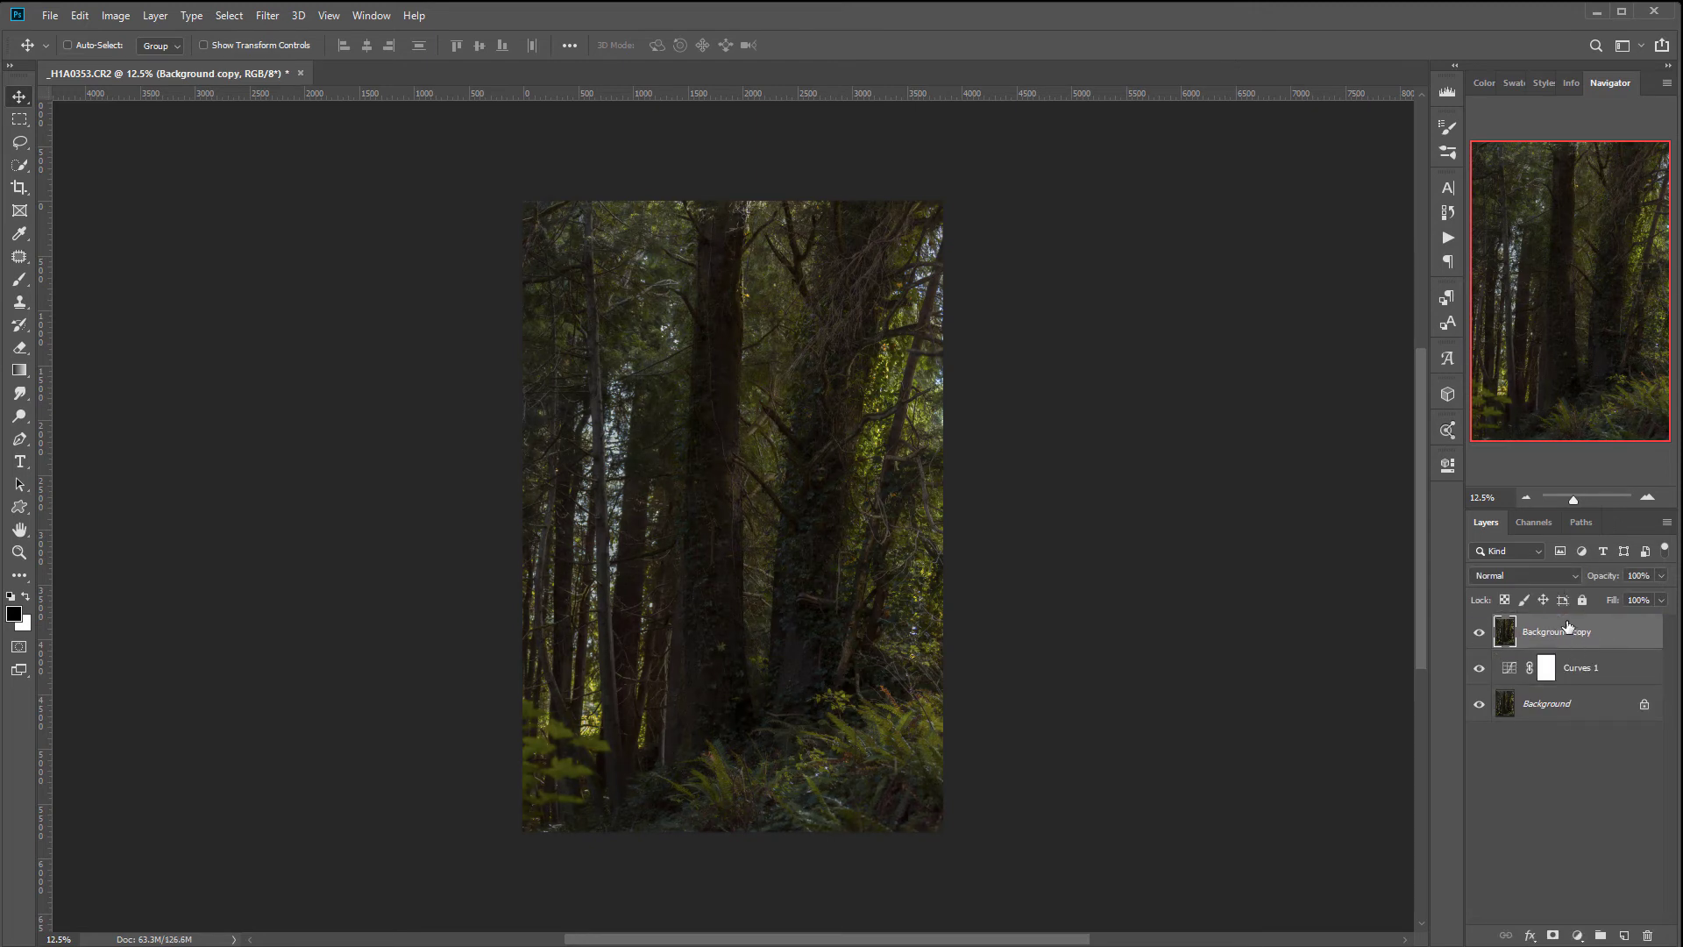
pyautogui.click(132, 15)
pyautogui.moveTo(140, 63)
pyautogui.click(402, 187)
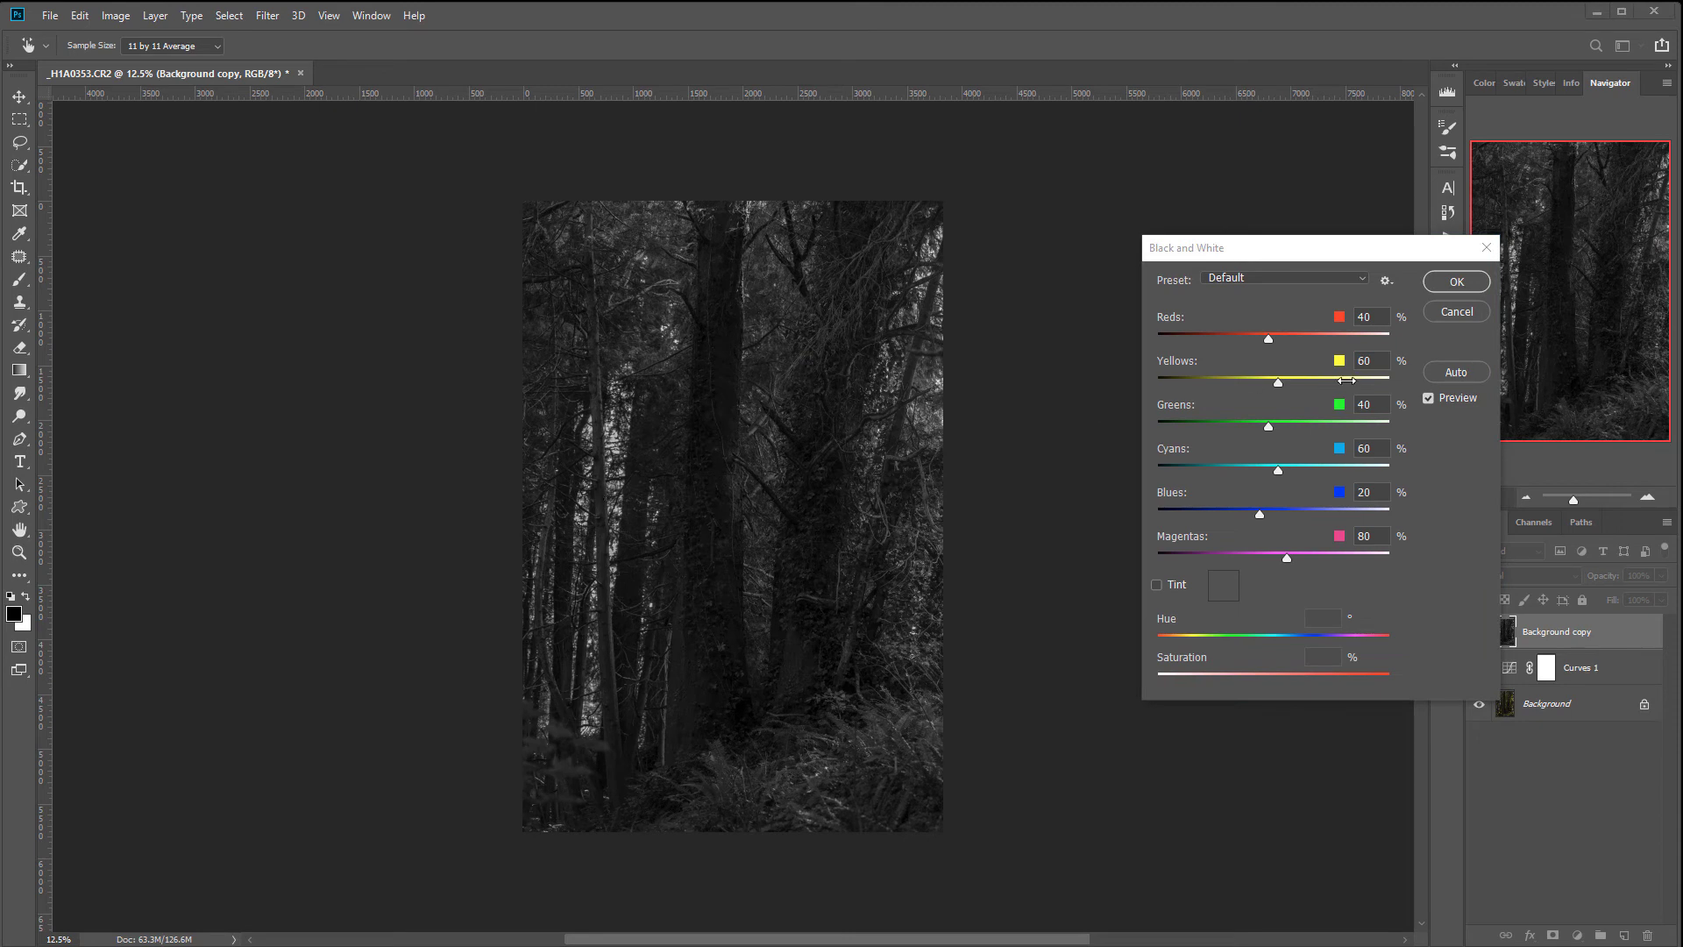
# Push the Black & White sliders to extremes: Yellows -158, Cyans 213, Blues 253, Magentas -200
pyautogui.moveTo(1263, 427); pyautogui.dragTo(1184, 424)
pyautogui.moveTo(1271, 381); pyautogui.dragTo(1180, 335)
pyautogui.click(1349, 464)
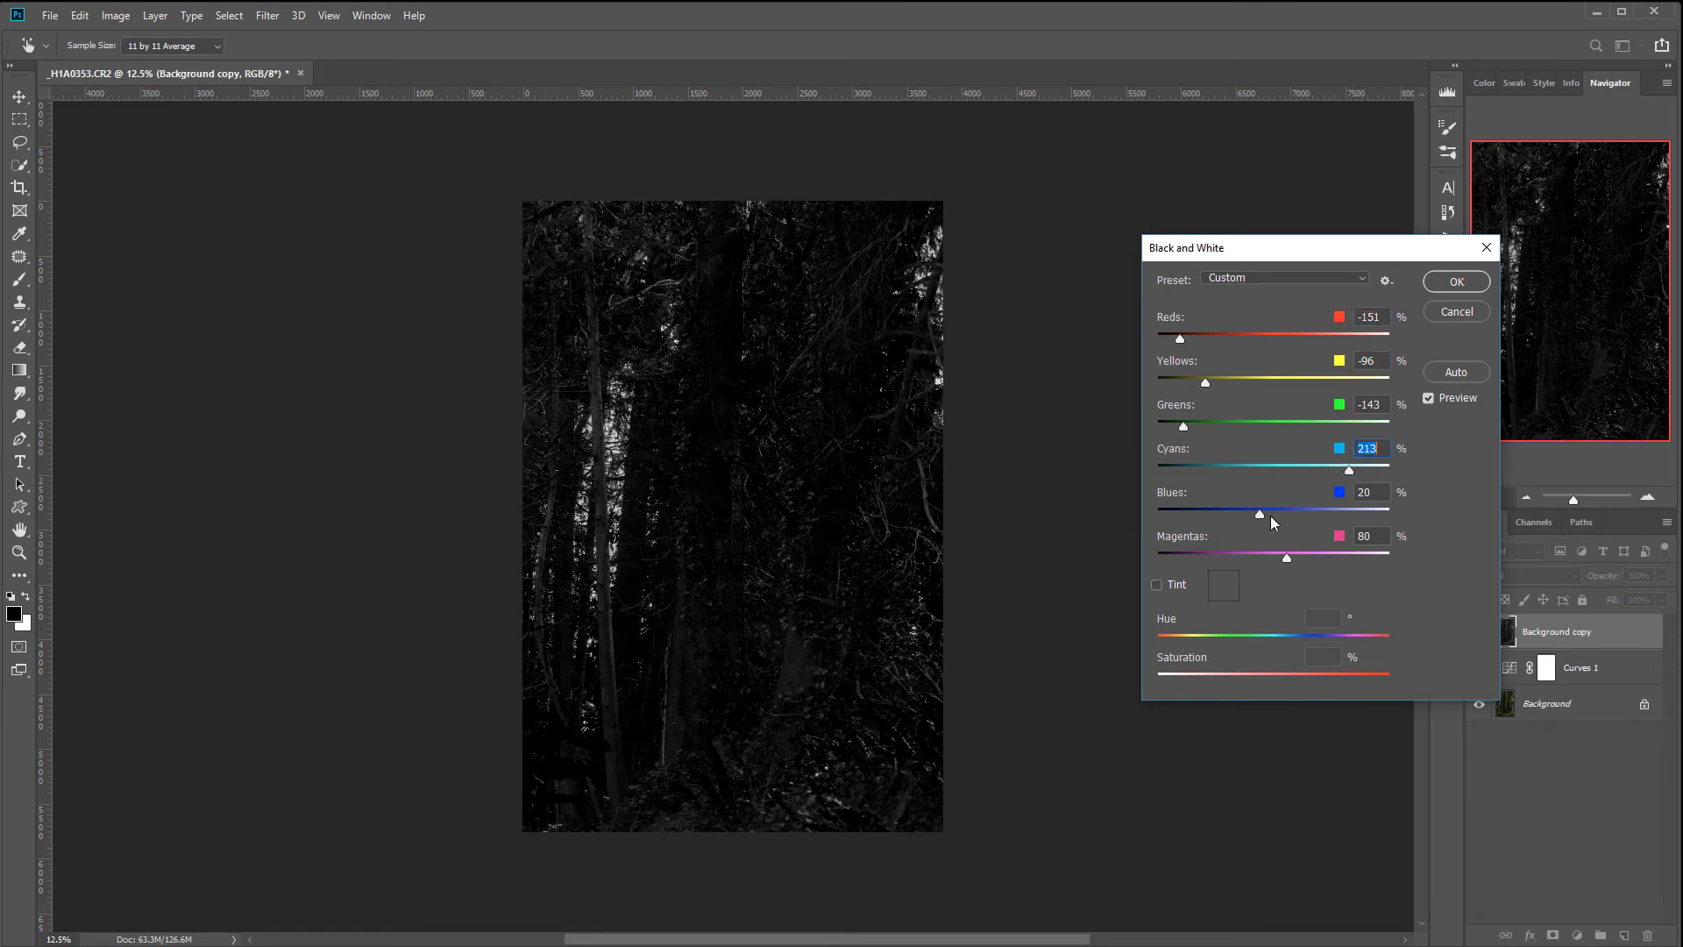
pyautogui.click(1367, 508)
pyautogui.moveTo(1202, 379); pyautogui.dragTo(1174, 339)
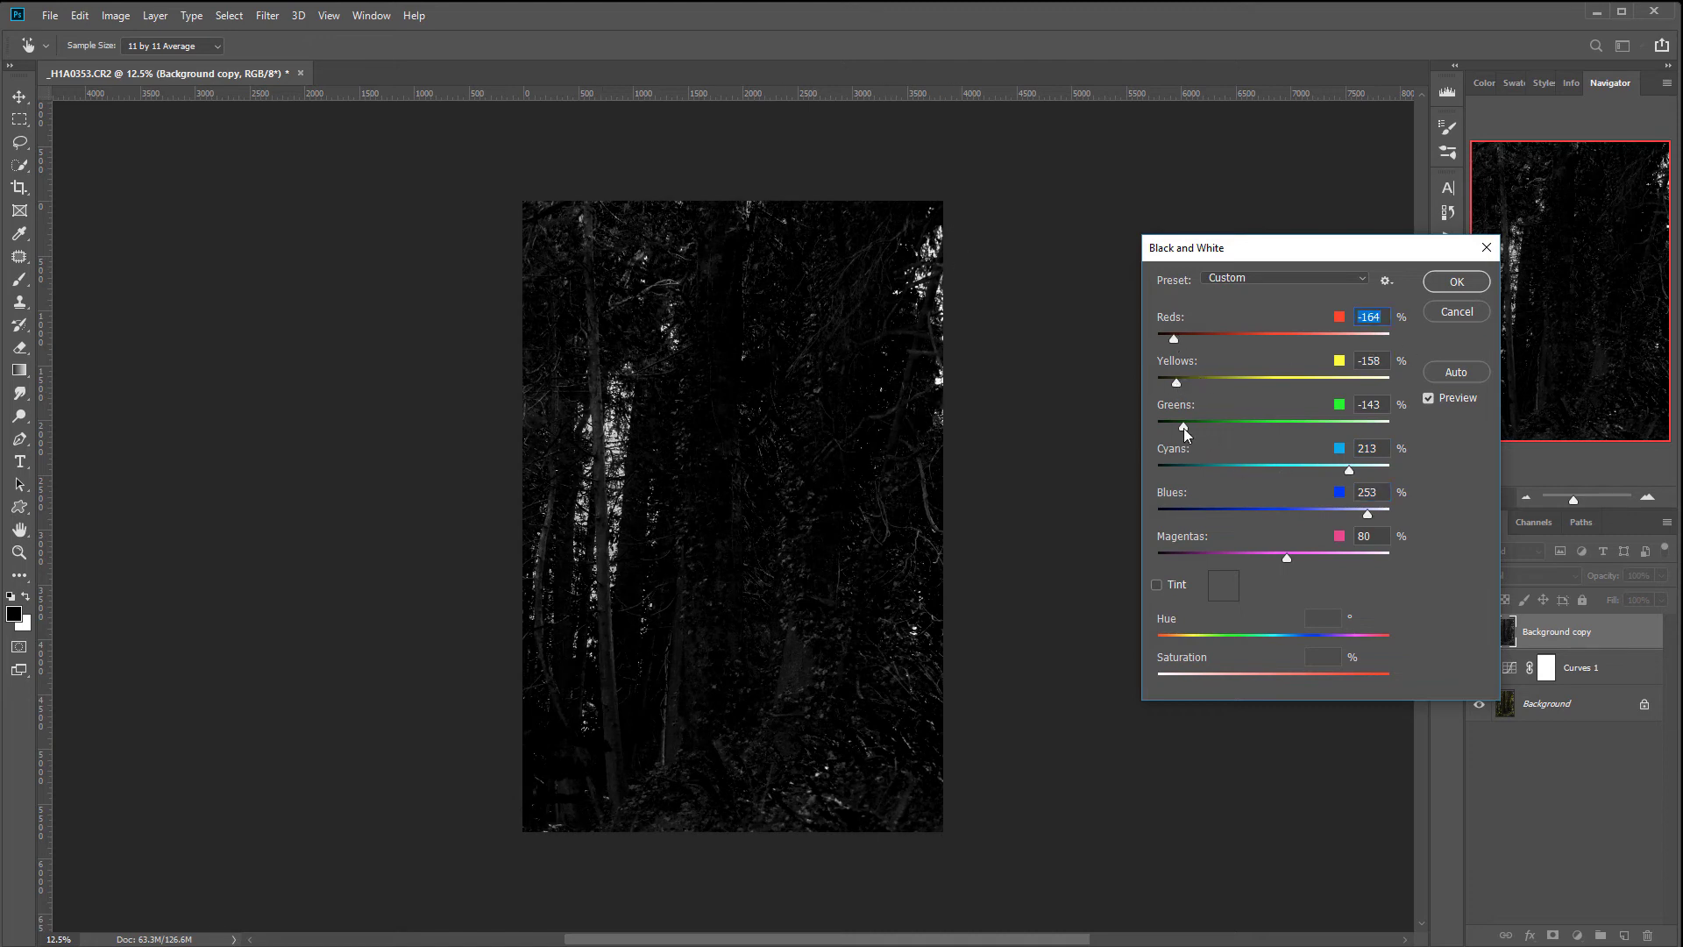
pyautogui.moveTo(1184, 426); pyautogui.dragTo(1170, 427)
pyautogui.moveTo(1282, 559); pyautogui.dragTo(1115, 556)
pyautogui.click(1466, 282)
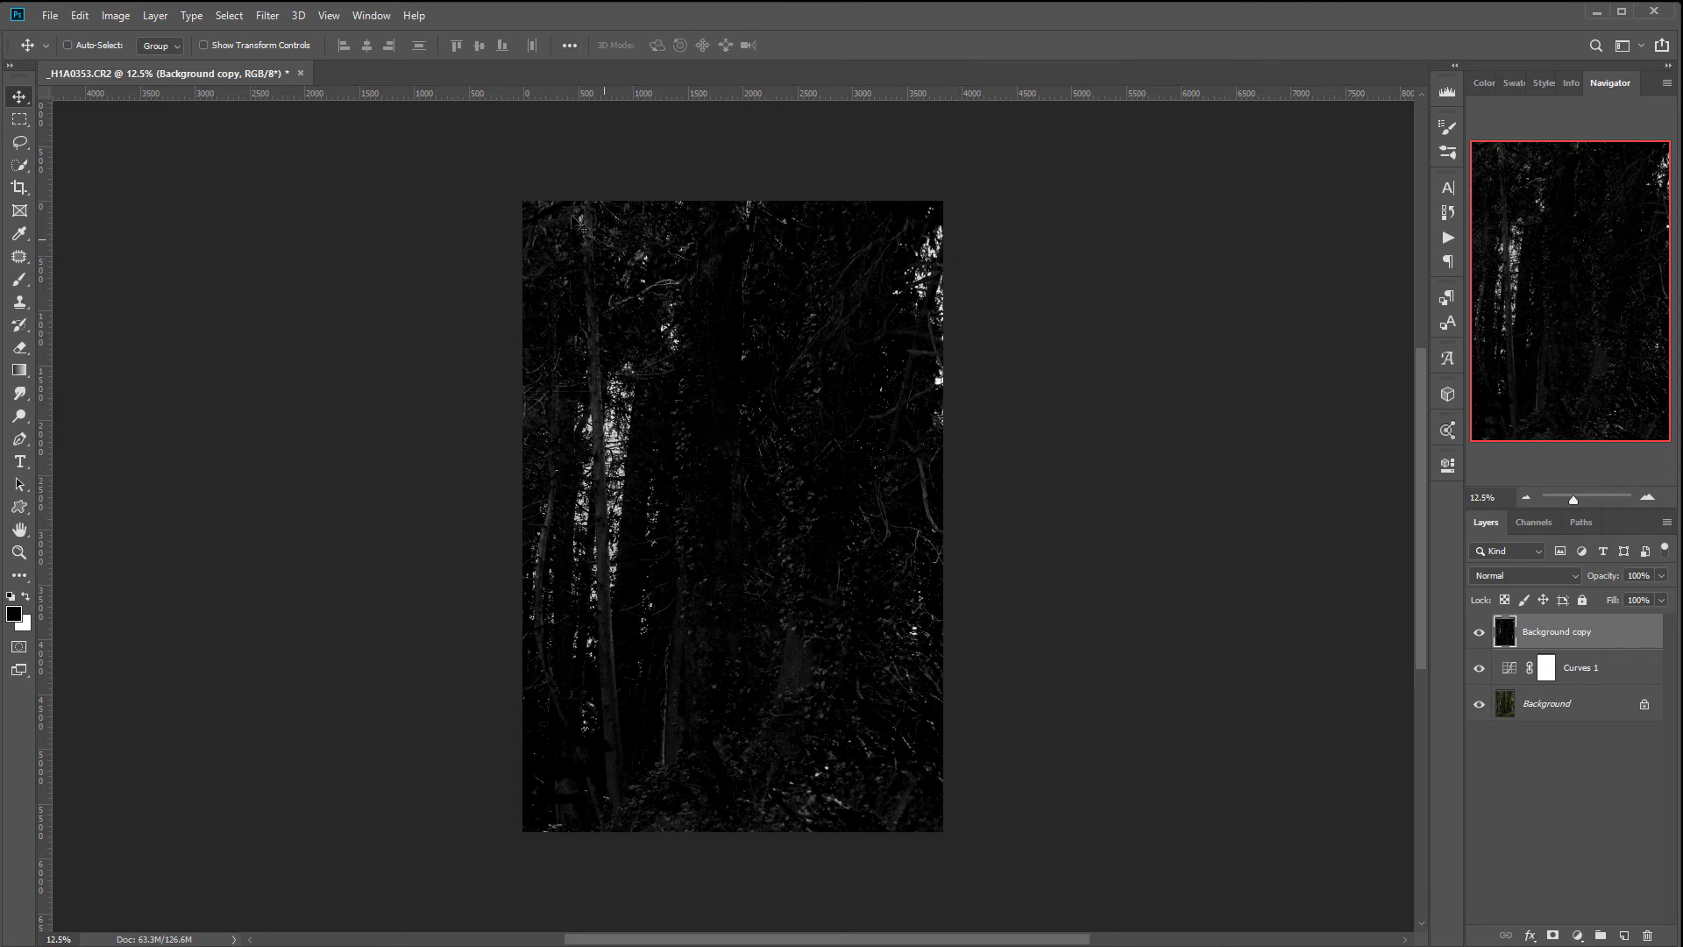
pyautogui.click(267, 15)
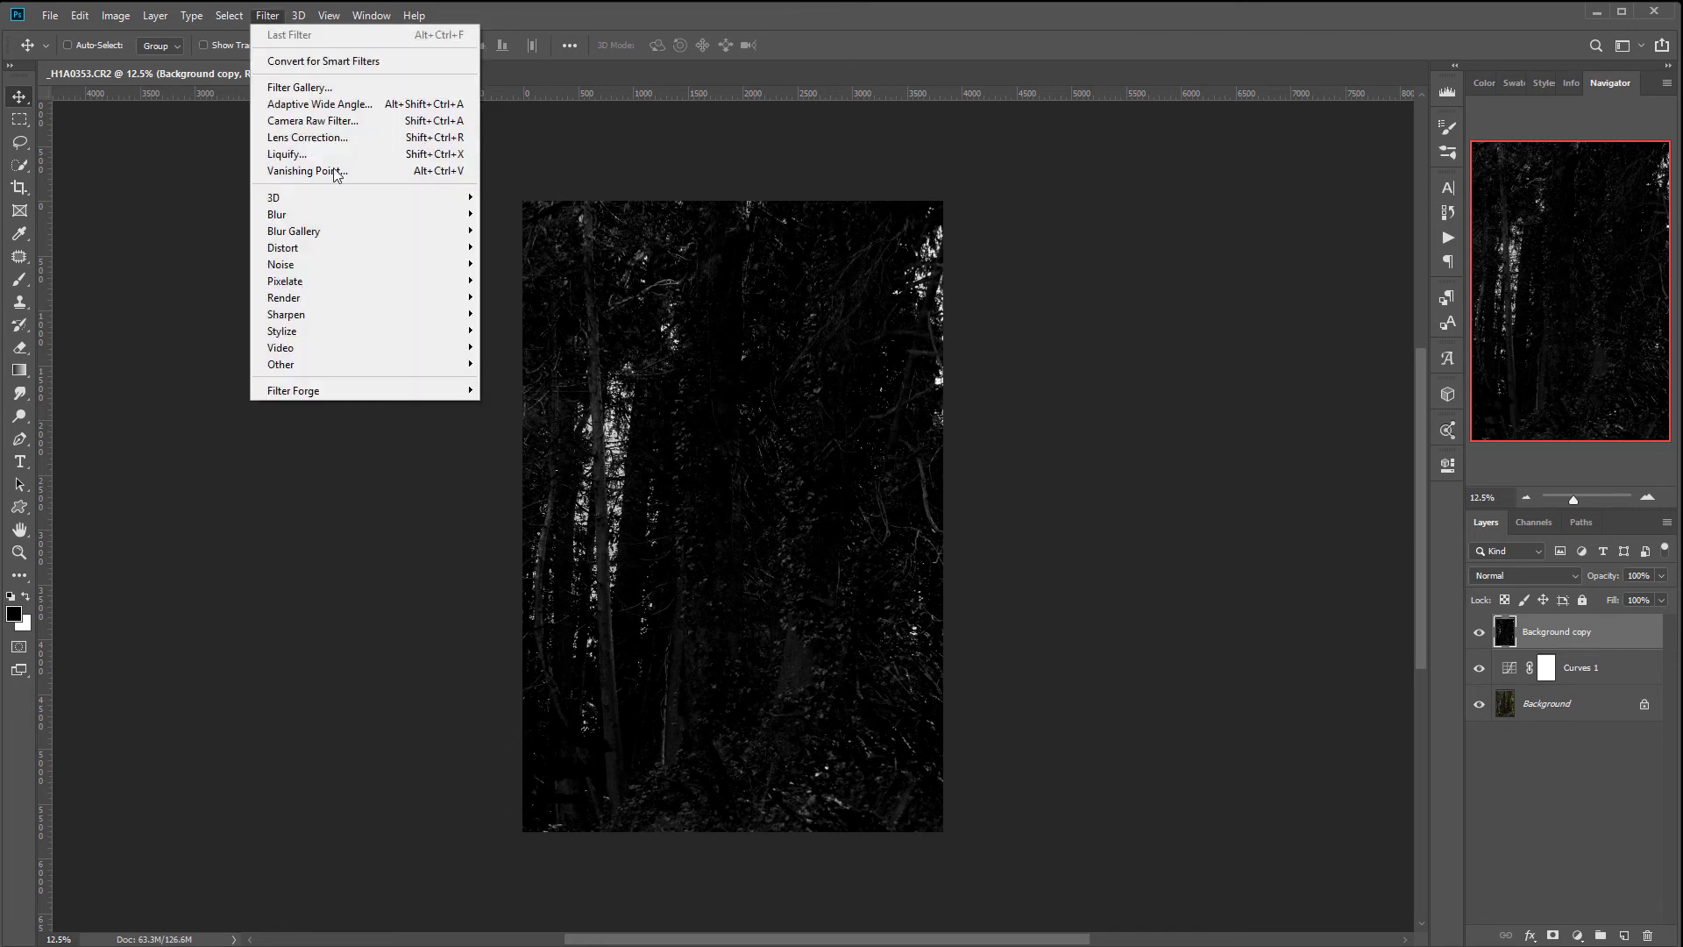
# Apply a Radial Blur to the copy: Zoom, Best quality, Amount 38
pyautogui.moveTo(412, 215)
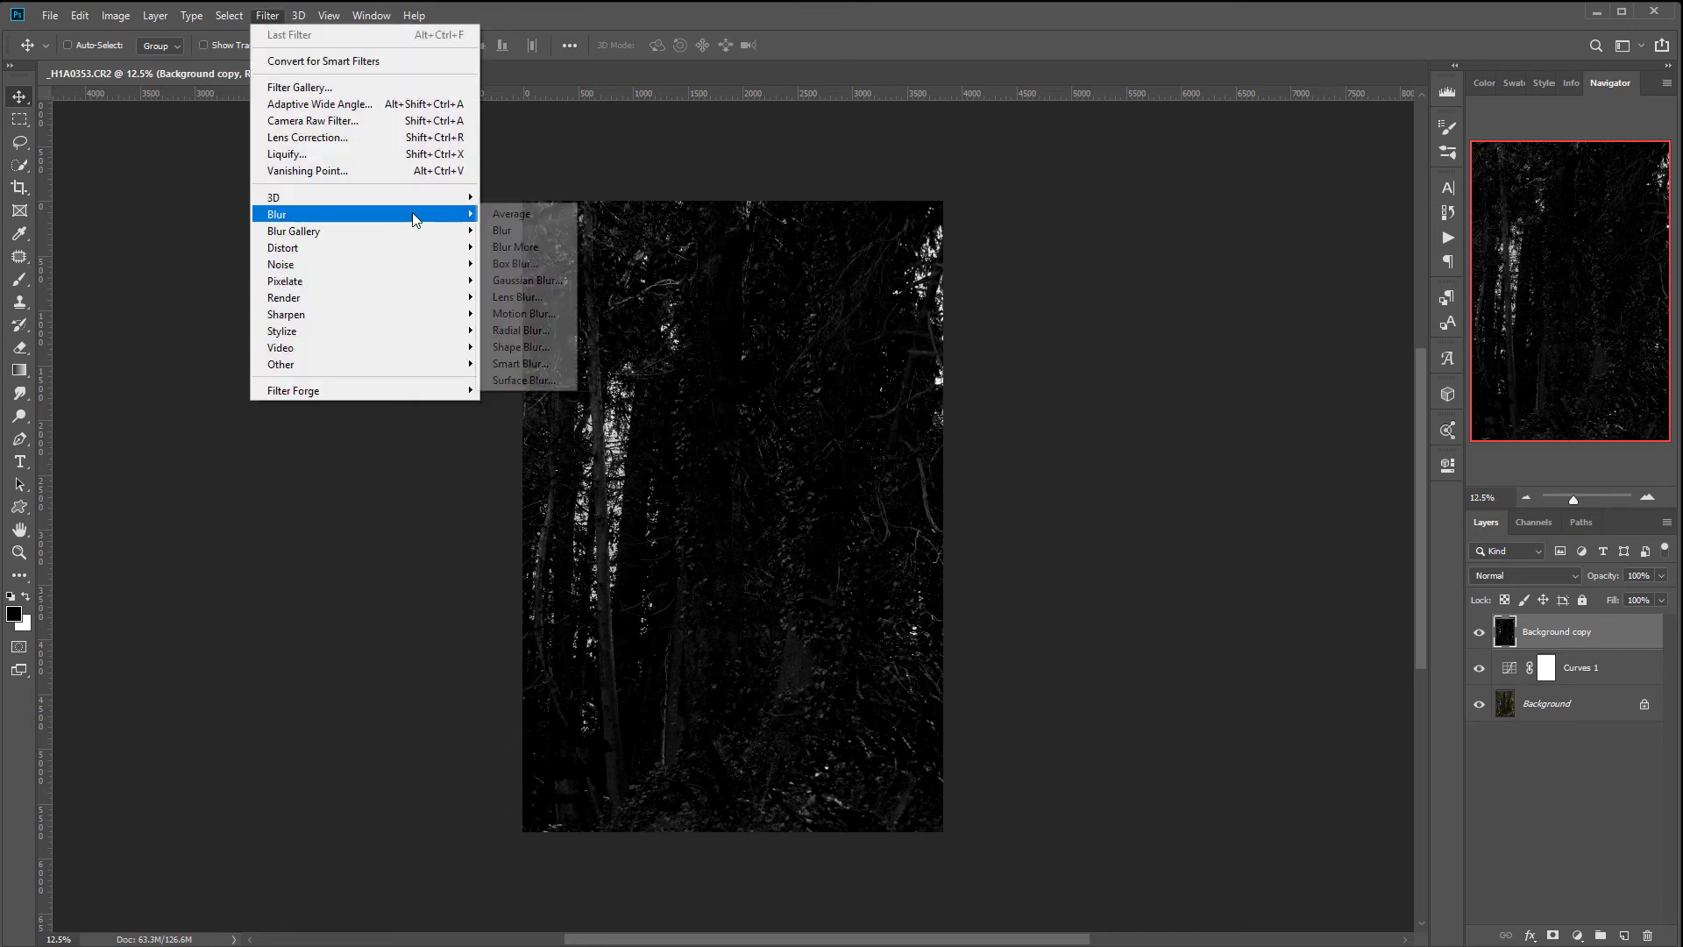
pyautogui.click(552, 332)
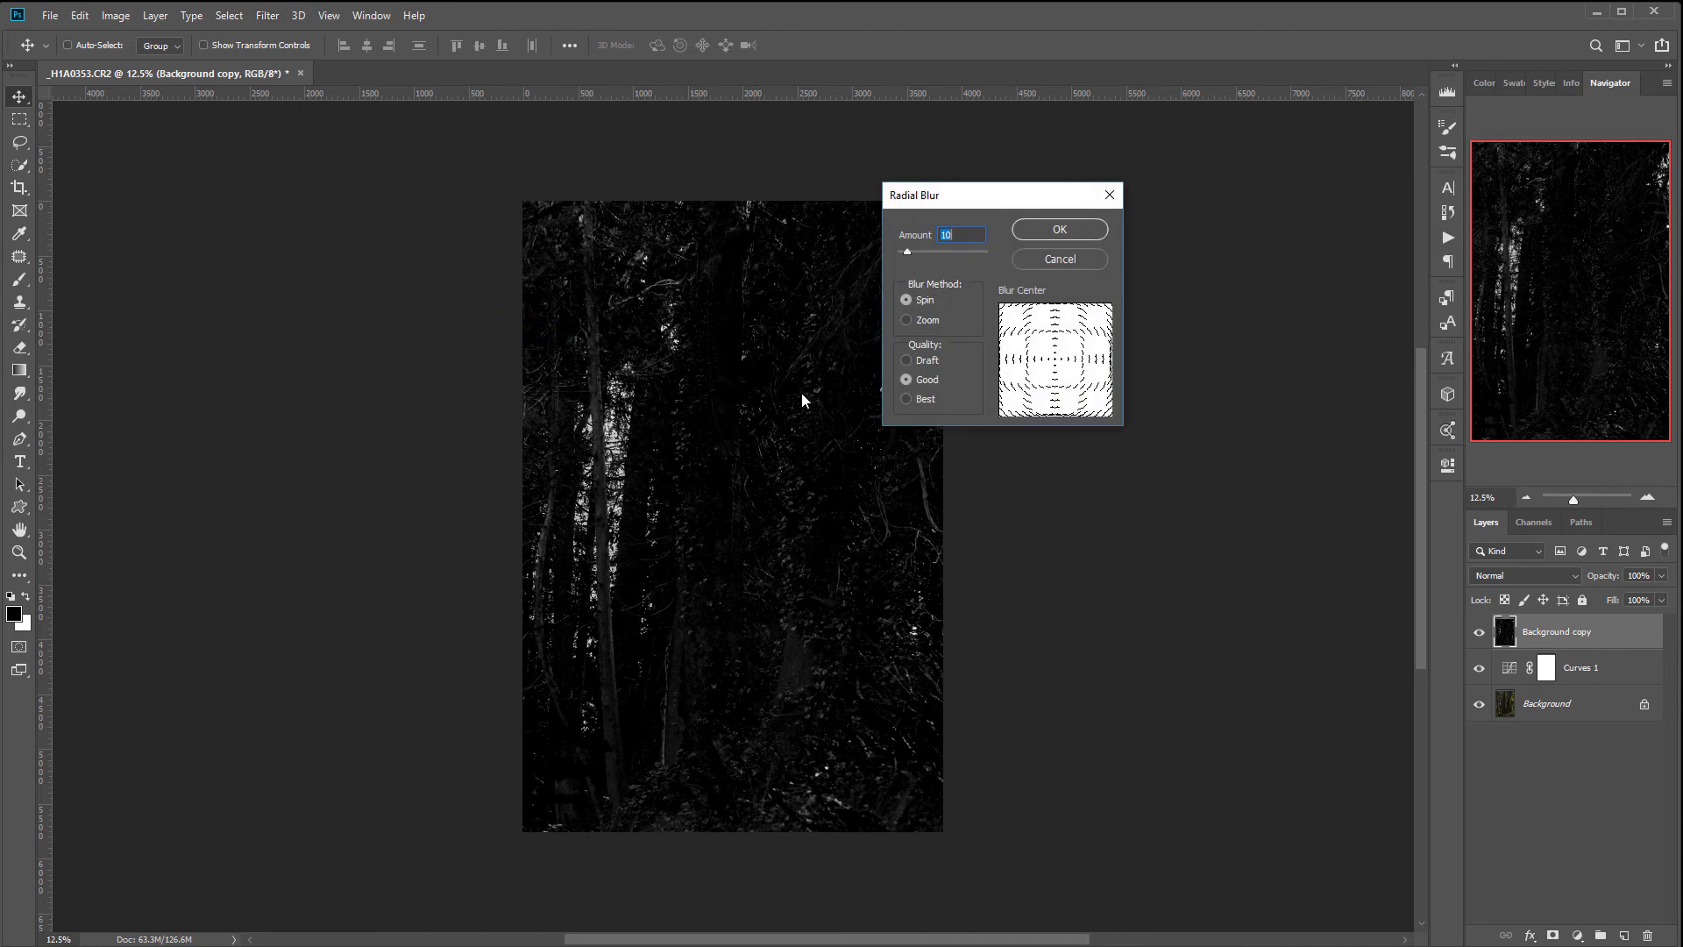
pyautogui.click(906, 321)
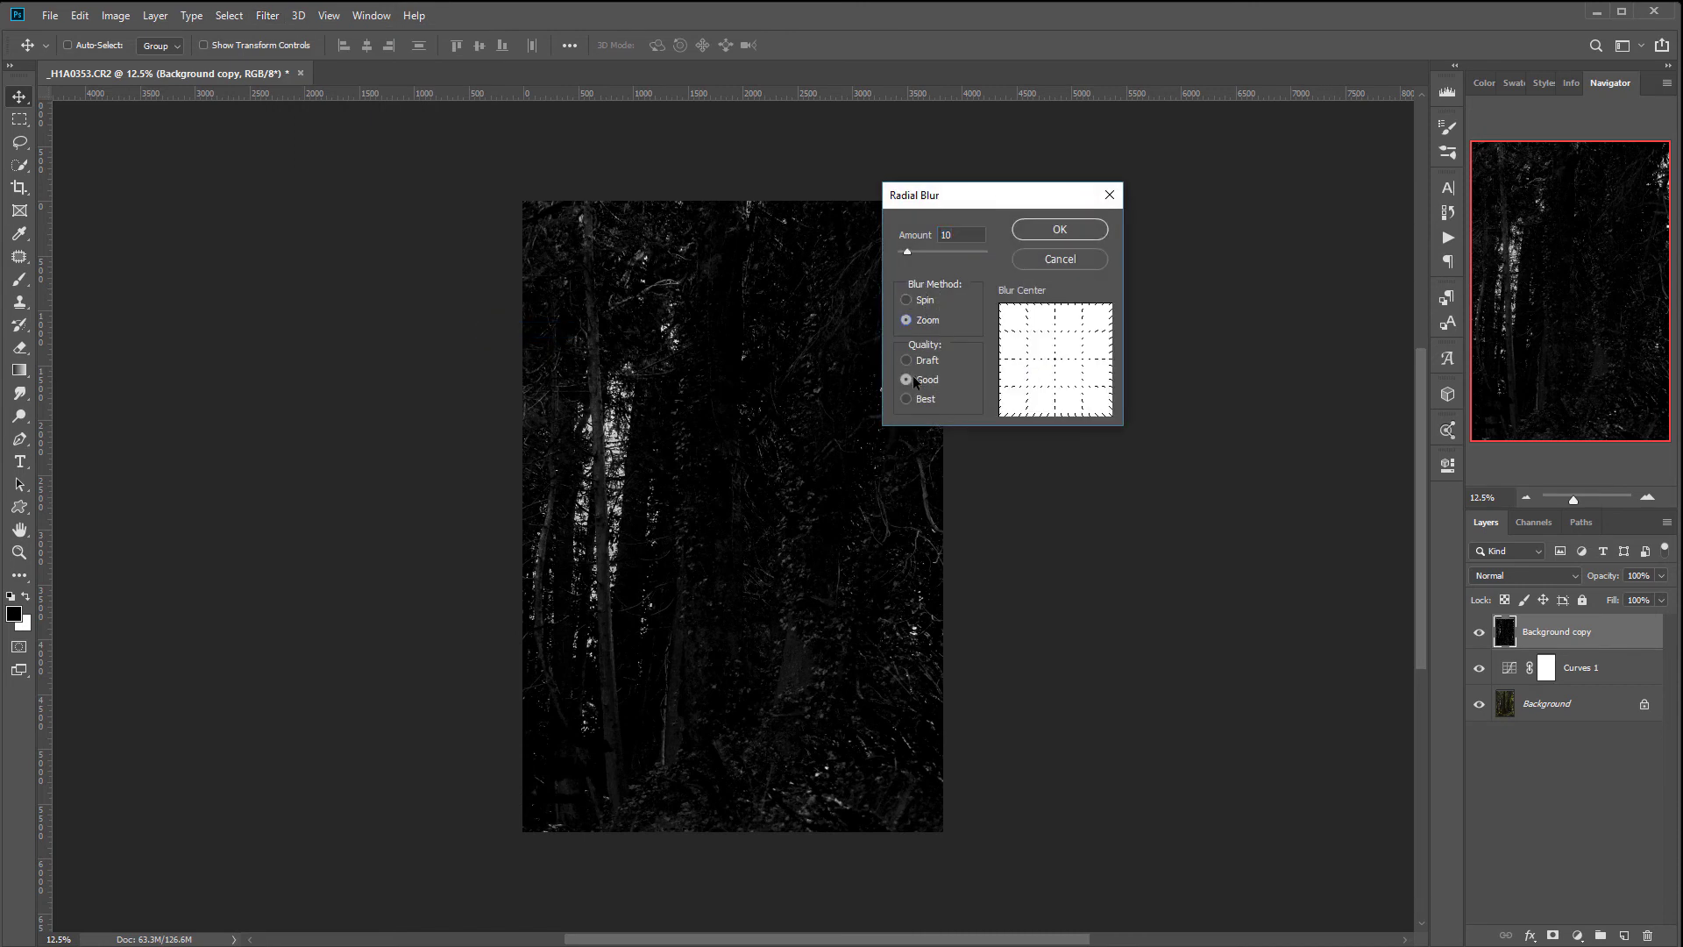
pyautogui.click(907, 400)
pyautogui.moveTo(906, 251); pyautogui.dragTo(929, 252)
pyautogui.click(1081, 228)
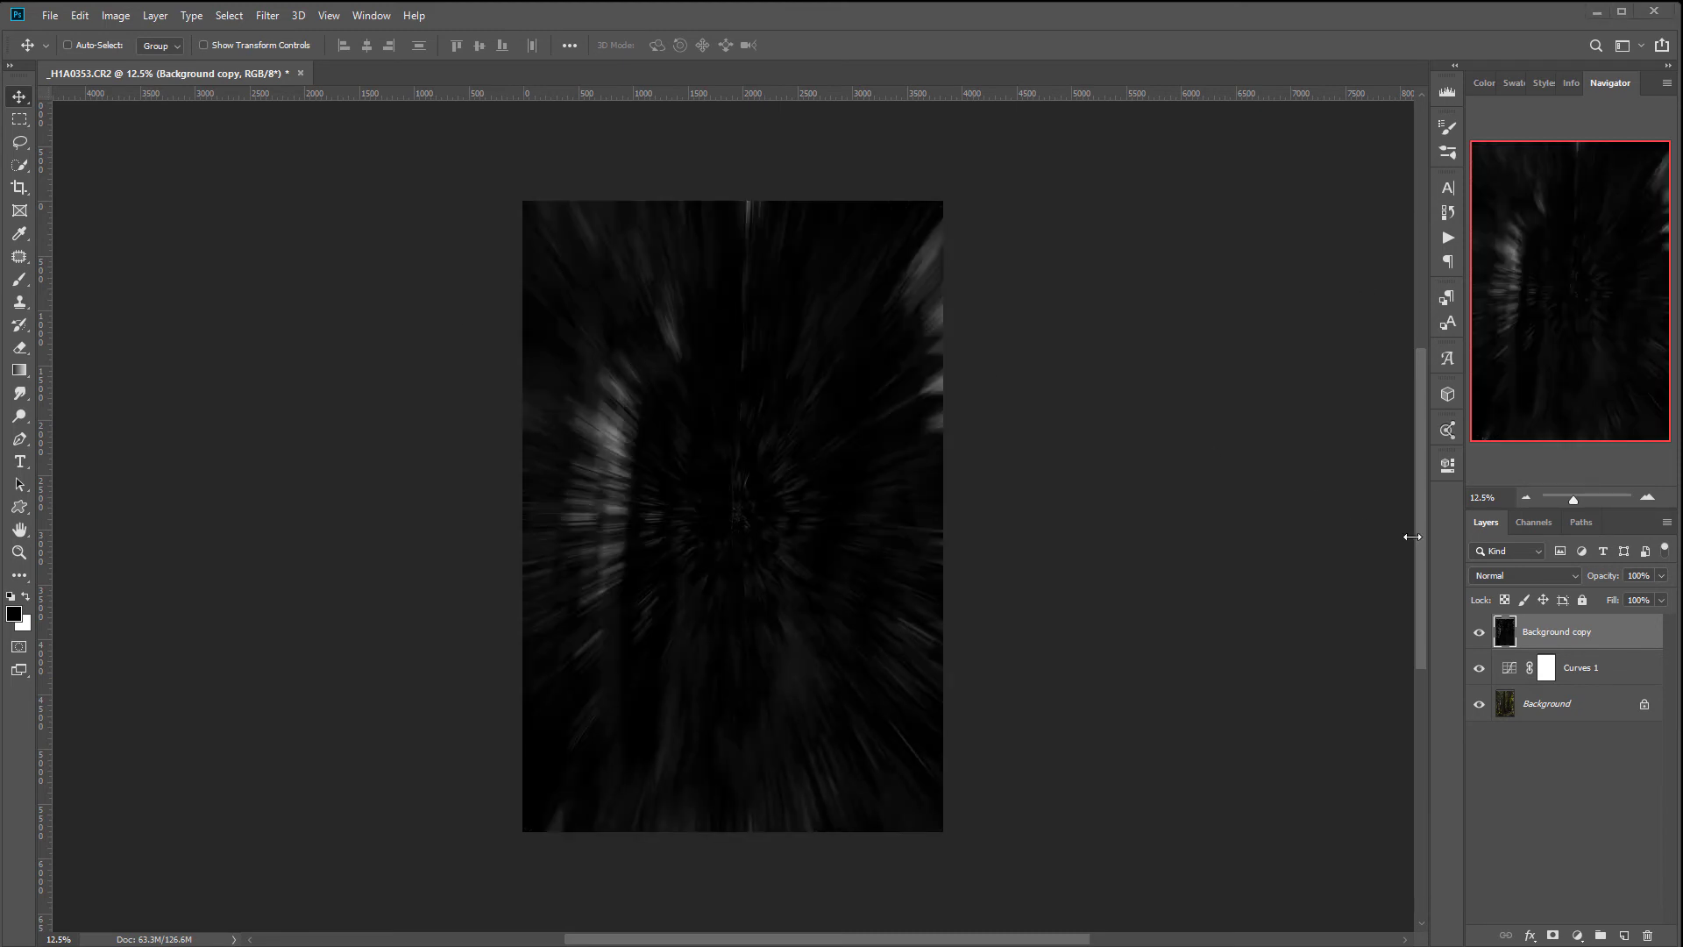
# Set the blurred layer to Screen blend mode and toggle it to compare the light rays
pyautogui.click(1571, 575)
pyautogui.click(1499, 689)
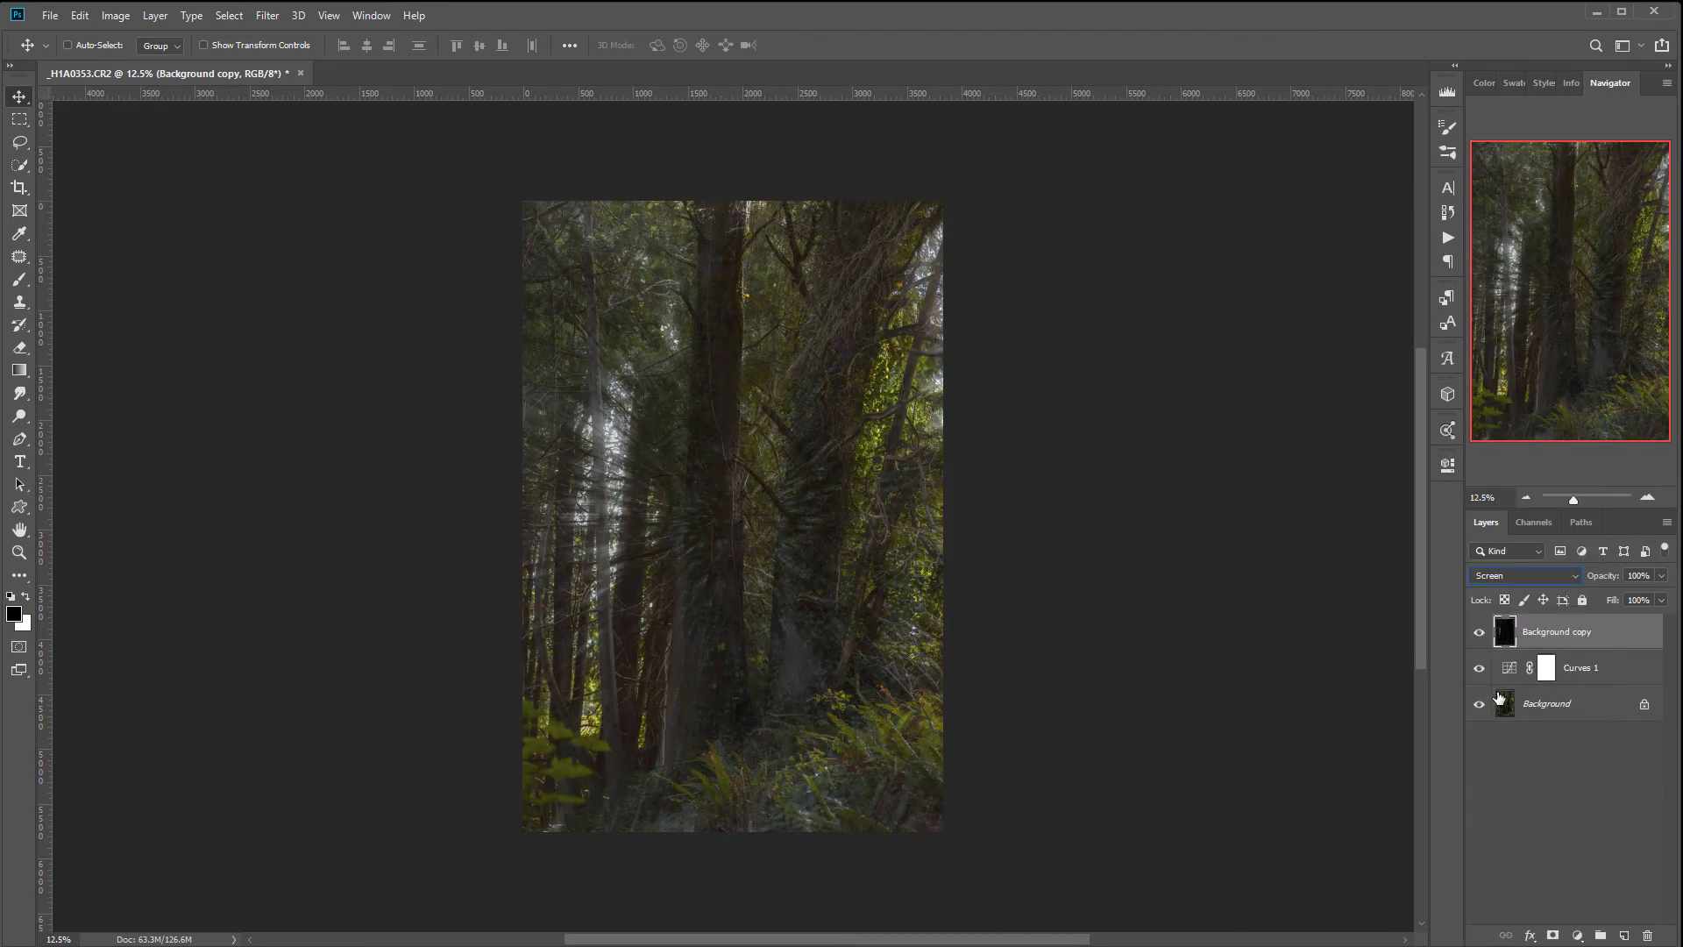
pyautogui.click(1479, 633)
pyautogui.click(1479, 635)
# Mask the ray layer and paint the rays out over the trunks with a 10%, size-1000 brush
pyautogui.click(1553, 936)
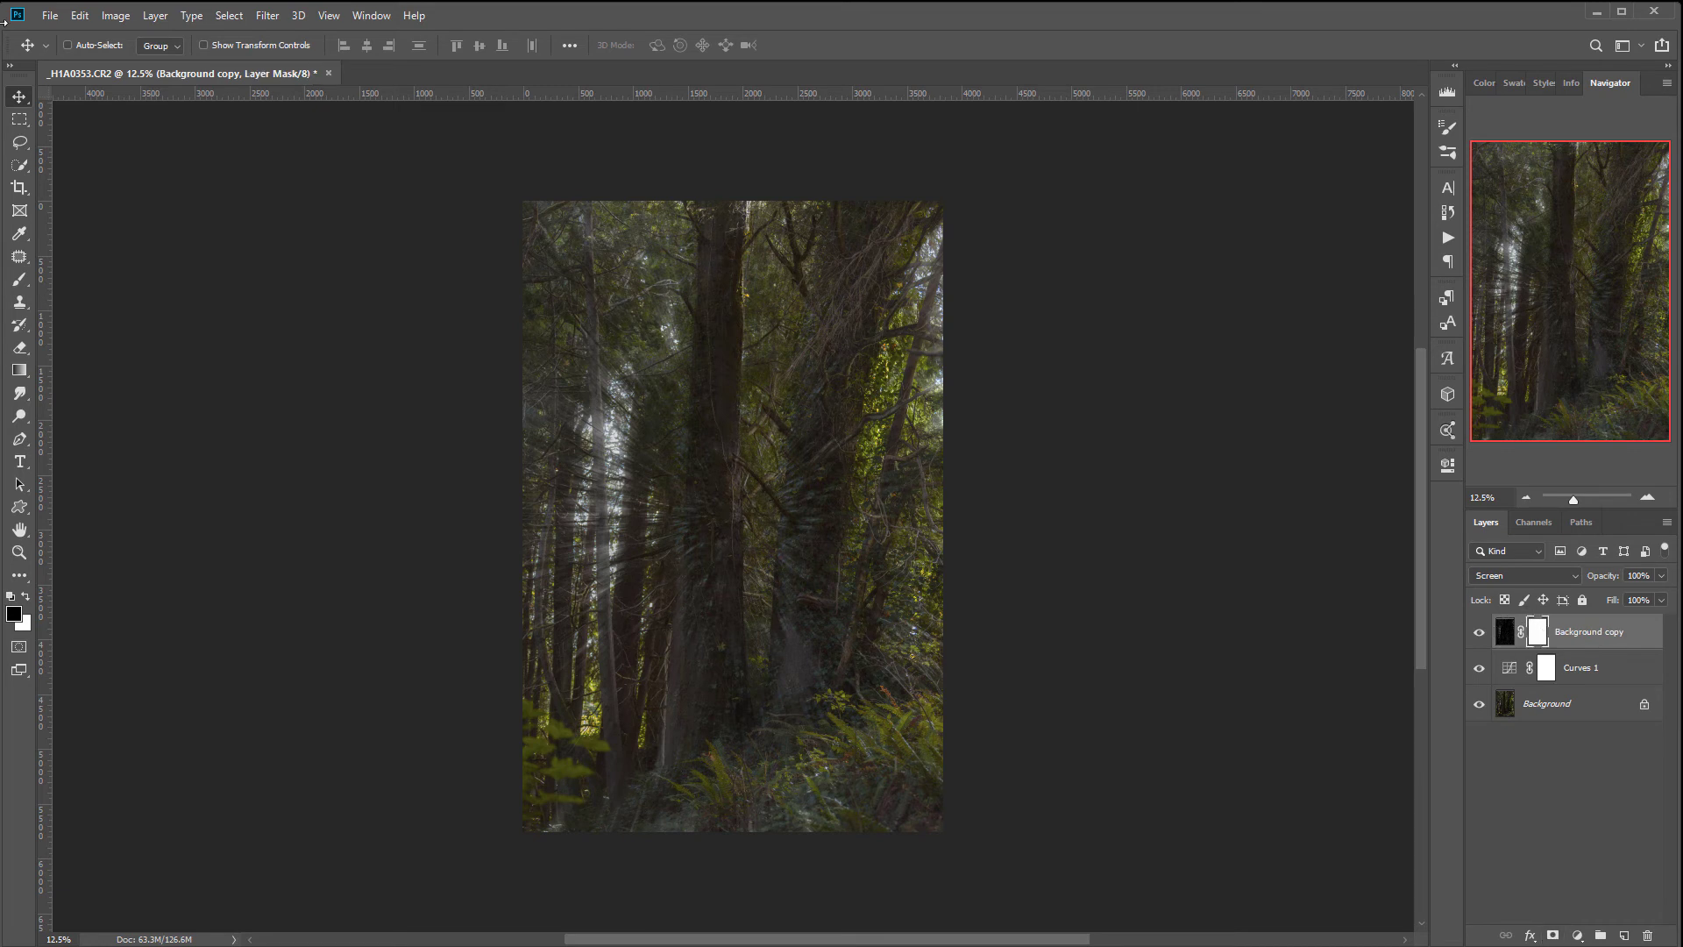
pyautogui.click(19, 279)
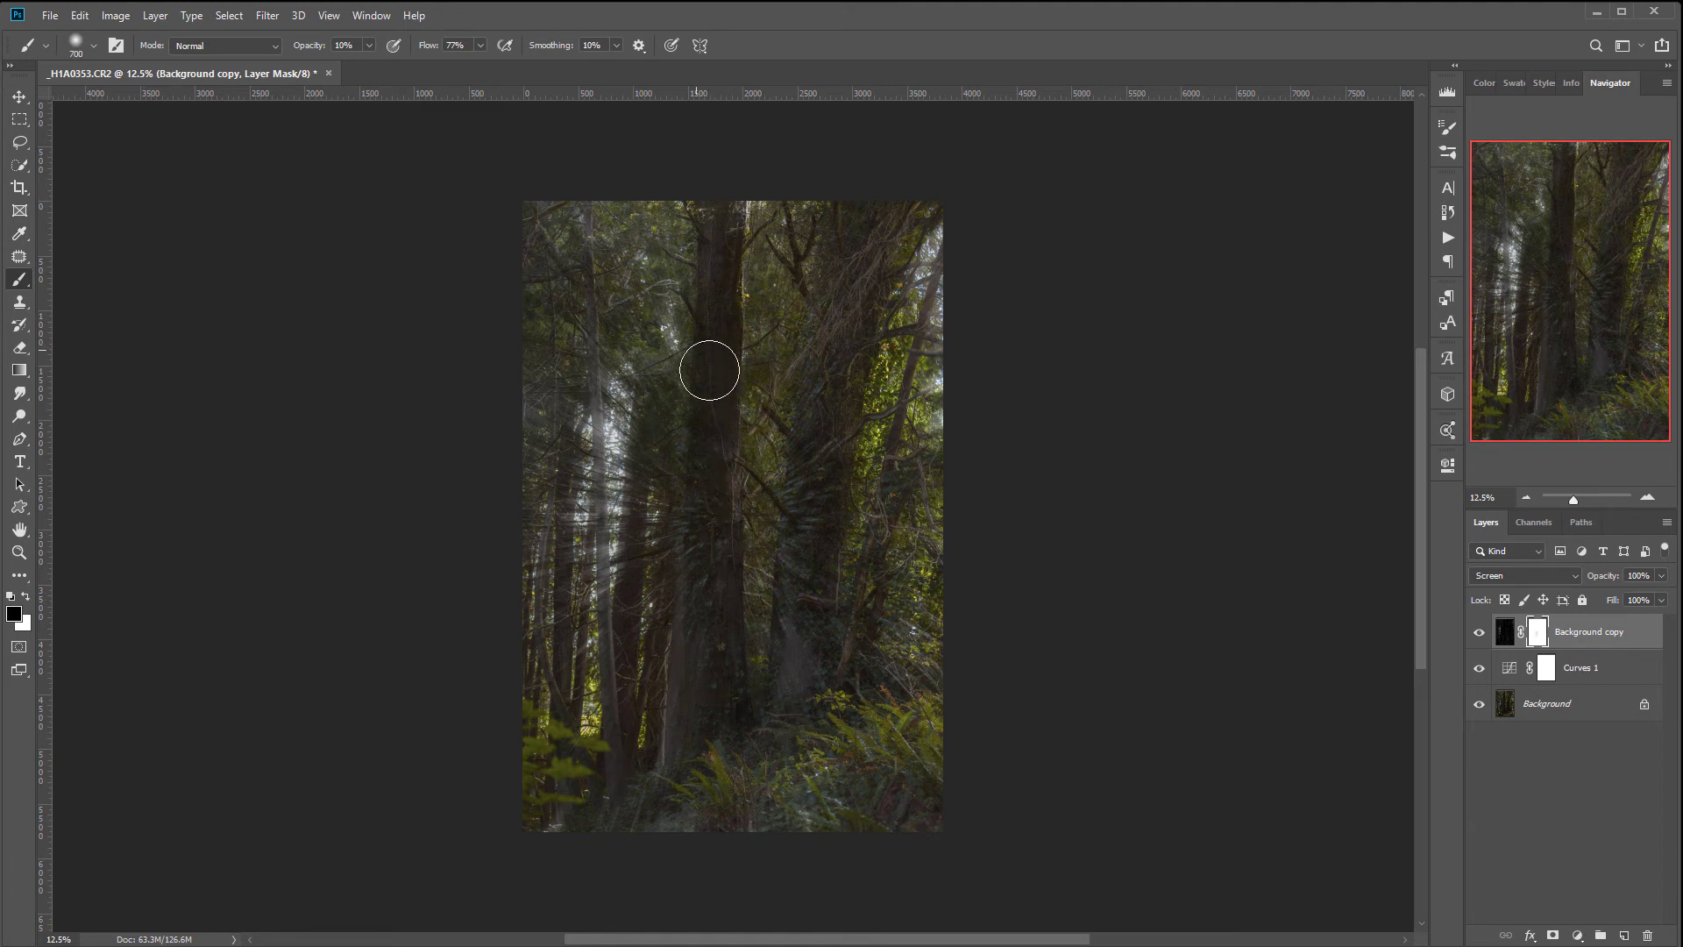
pyautogui.moveTo(710, 379)
pyautogui.mouseDown()
pyautogui.moveTo(643, 466)
pyautogui.moveTo(663, 476)
pyautogui.moveTo(684, 714)
pyautogui.moveTo(634, 610)
pyautogui.moveTo(656, 722)
pyautogui.moveTo(663, 660)
pyautogui.moveTo(777, 538)
pyautogui.moveTo(791, 412)
pyautogui.moveTo(786, 578)
pyautogui.moveTo(768, 555)
pyautogui.moveTo(789, 524)
pyautogui.mouseUp()
pyautogui.press(']')
pyautogui.press(']')
pyautogui.press(']')
pyautogui.moveTo(800, 409)
pyautogui.mouseDown()
pyautogui.moveTo(785, 496)
pyautogui.moveTo(829, 522)
pyautogui.moveTo(843, 580)
pyautogui.moveTo(811, 680)
pyautogui.moveTo(955, 702)
pyautogui.moveTo(815, 789)
pyautogui.moveTo(876, 563)
pyautogui.moveTo(728, 667)
pyautogui.moveTo(789, 750)
pyautogui.moveTo(736, 798)
pyautogui.moveTo(907, 794)
pyautogui.moveTo(680, 811)
pyautogui.moveTo(732, 338)
pyautogui.moveTo(688, 307)
pyautogui.moveTo(915, 259)
pyautogui.moveTo(669, 270)
pyautogui.mouseUp()
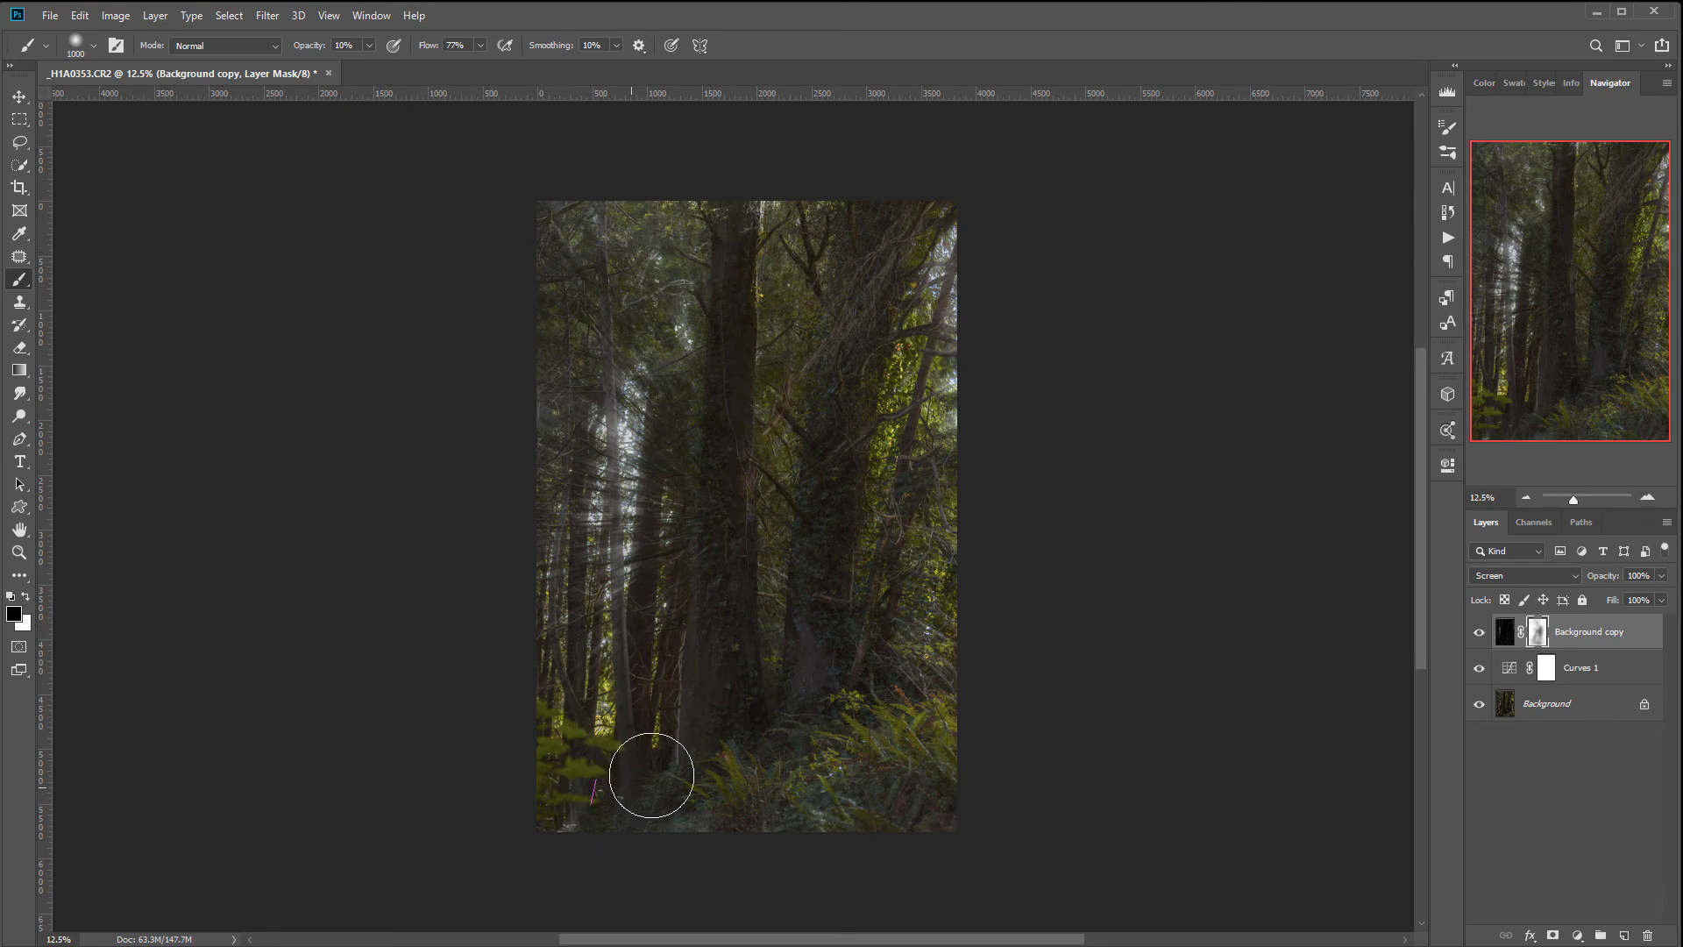
pyautogui.moveTo(828, 769)
pyautogui.mouseDown()
pyautogui.moveTo(771, 365)
pyautogui.moveTo(728, 263)
pyautogui.moveTo(860, 180)
pyautogui.moveTo(798, 434)
pyautogui.mouseUp()
# Hide the light-ray layer and rename it rays; duplicate Background above Curves 1 as area glow
pyautogui.click(1480, 632)
pyautogui.moveTo(1585, 713); pyautogui.dragTo(1625, 935)
pyautogui.moveTo(1591, 711); pyautogui.dragTo(1592, 635)
pyautogui.hotkey('shift', 'alt', 's')
pyautogui.doubleClick(1594, 631)
pyautogui.write('rays')
pyautogui.click(1553, 670)
pyautogui.doubleClick(1554, 670)
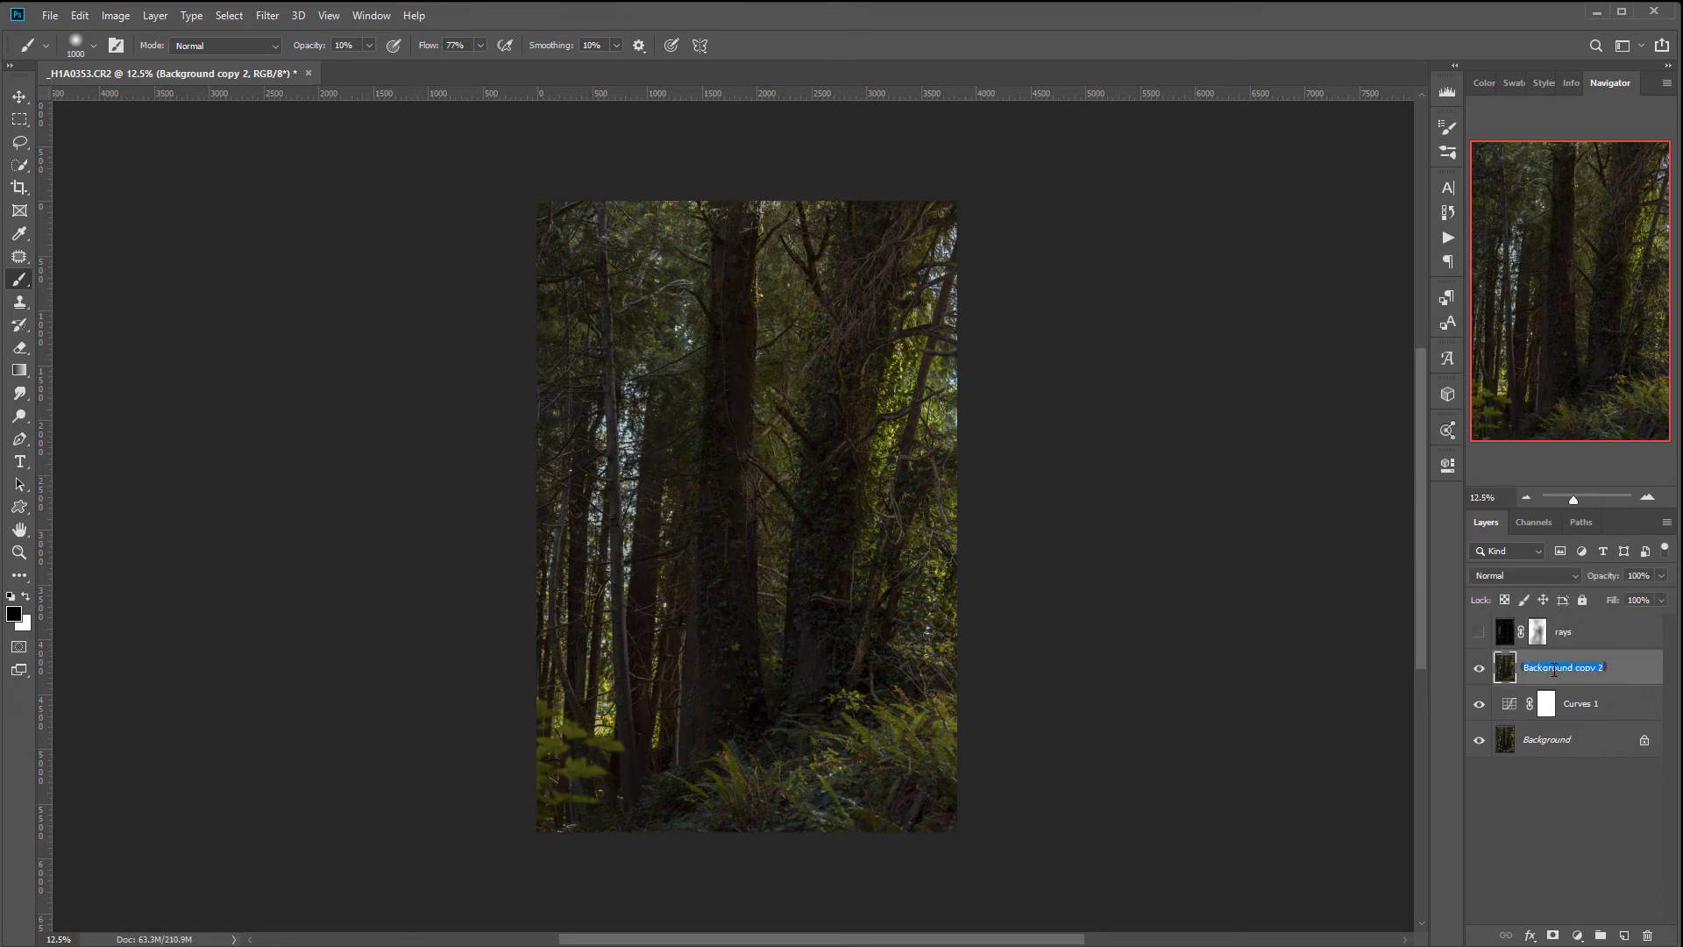
pyautogui.write('area glow')
pyautogui.press('Return')
# Convert area glow to black and white: Reds/Yellows -200, Greens -168, Cyans 287, Blues 300
pyautogui.click(130, 17)
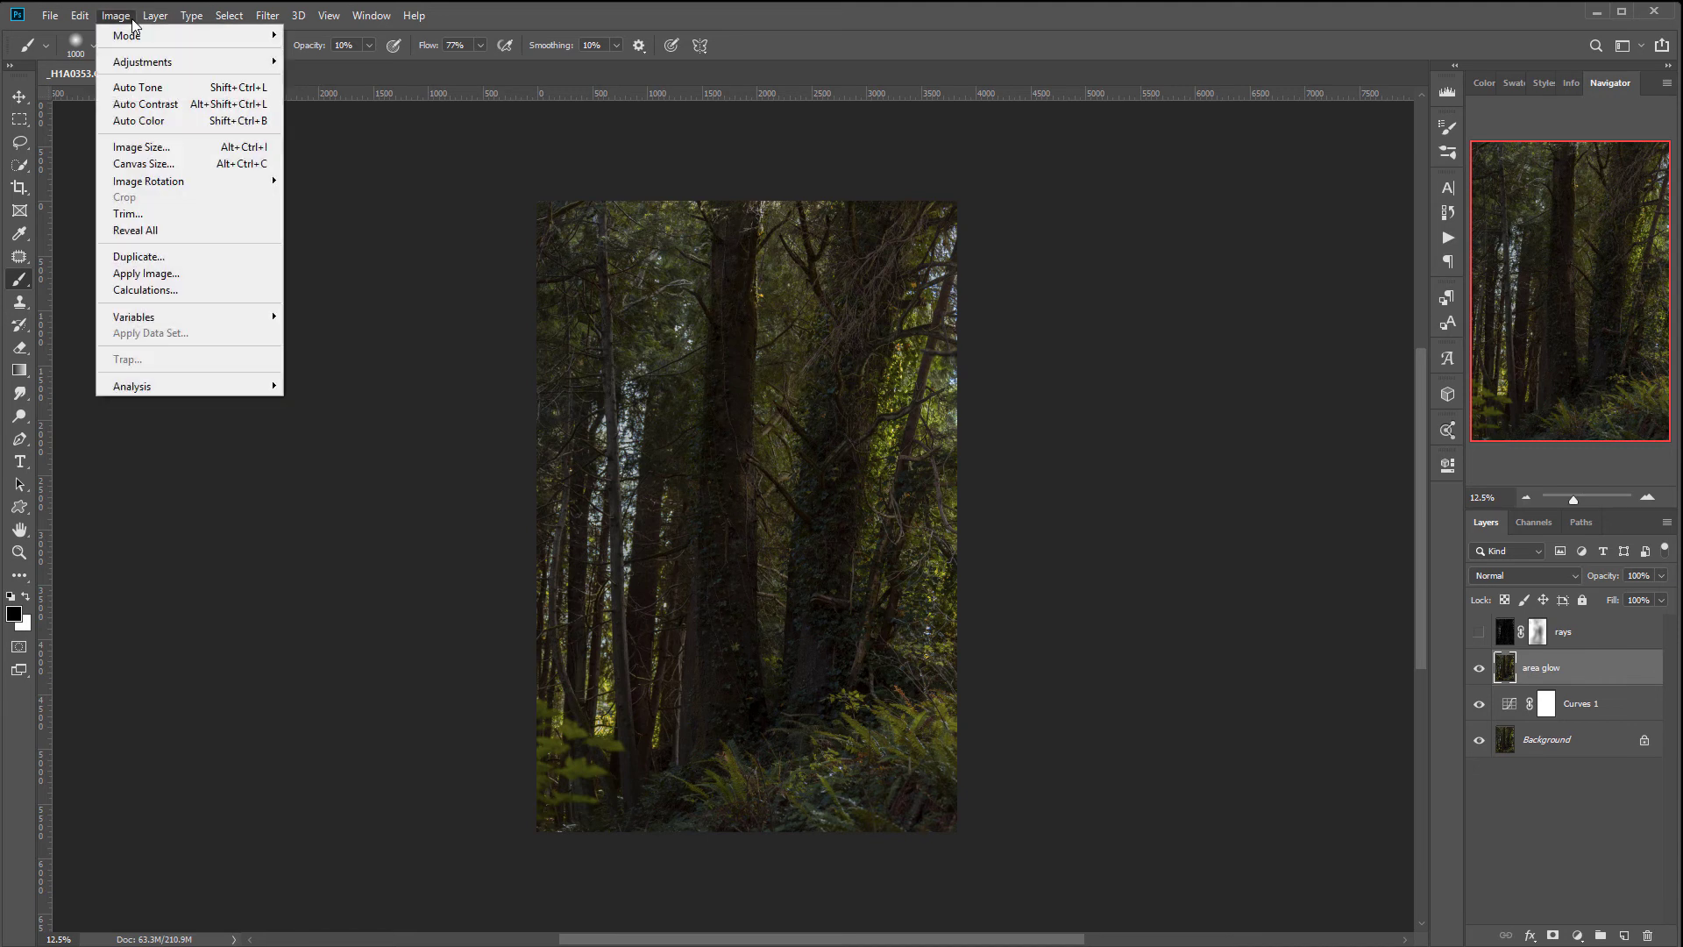
pyautogui.moveTo(145, 62)
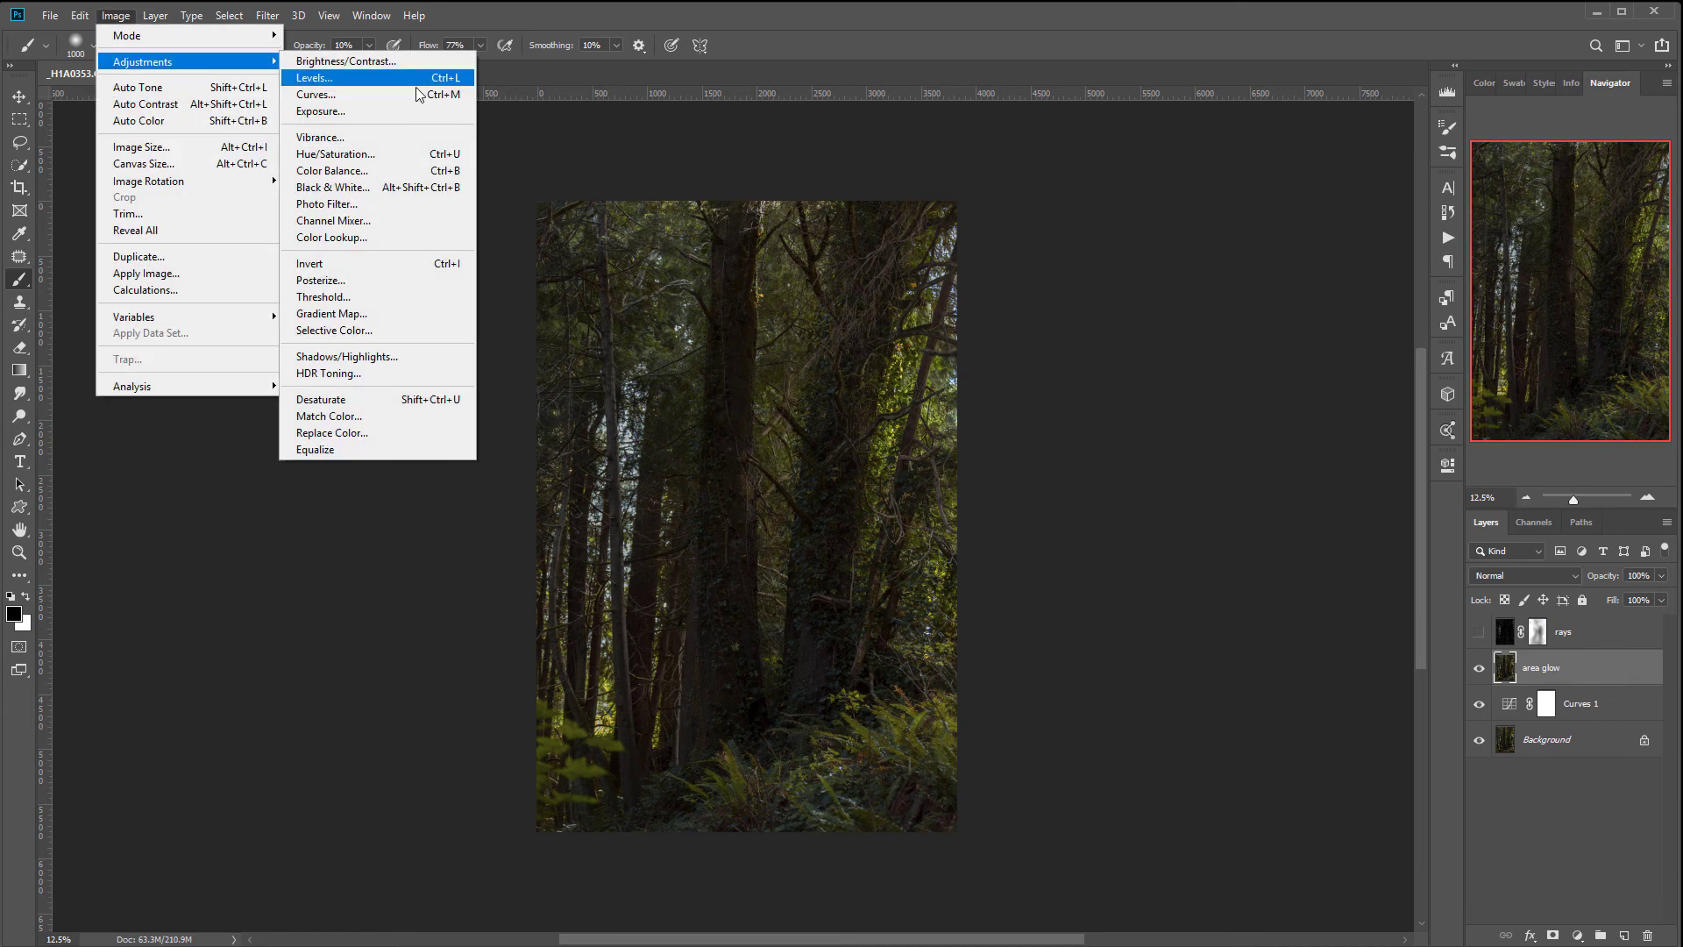
pyautogui.click(463, 188)
pyautogui.moveTo(1198, 334); pyautogui.dragTo(1157, 338)
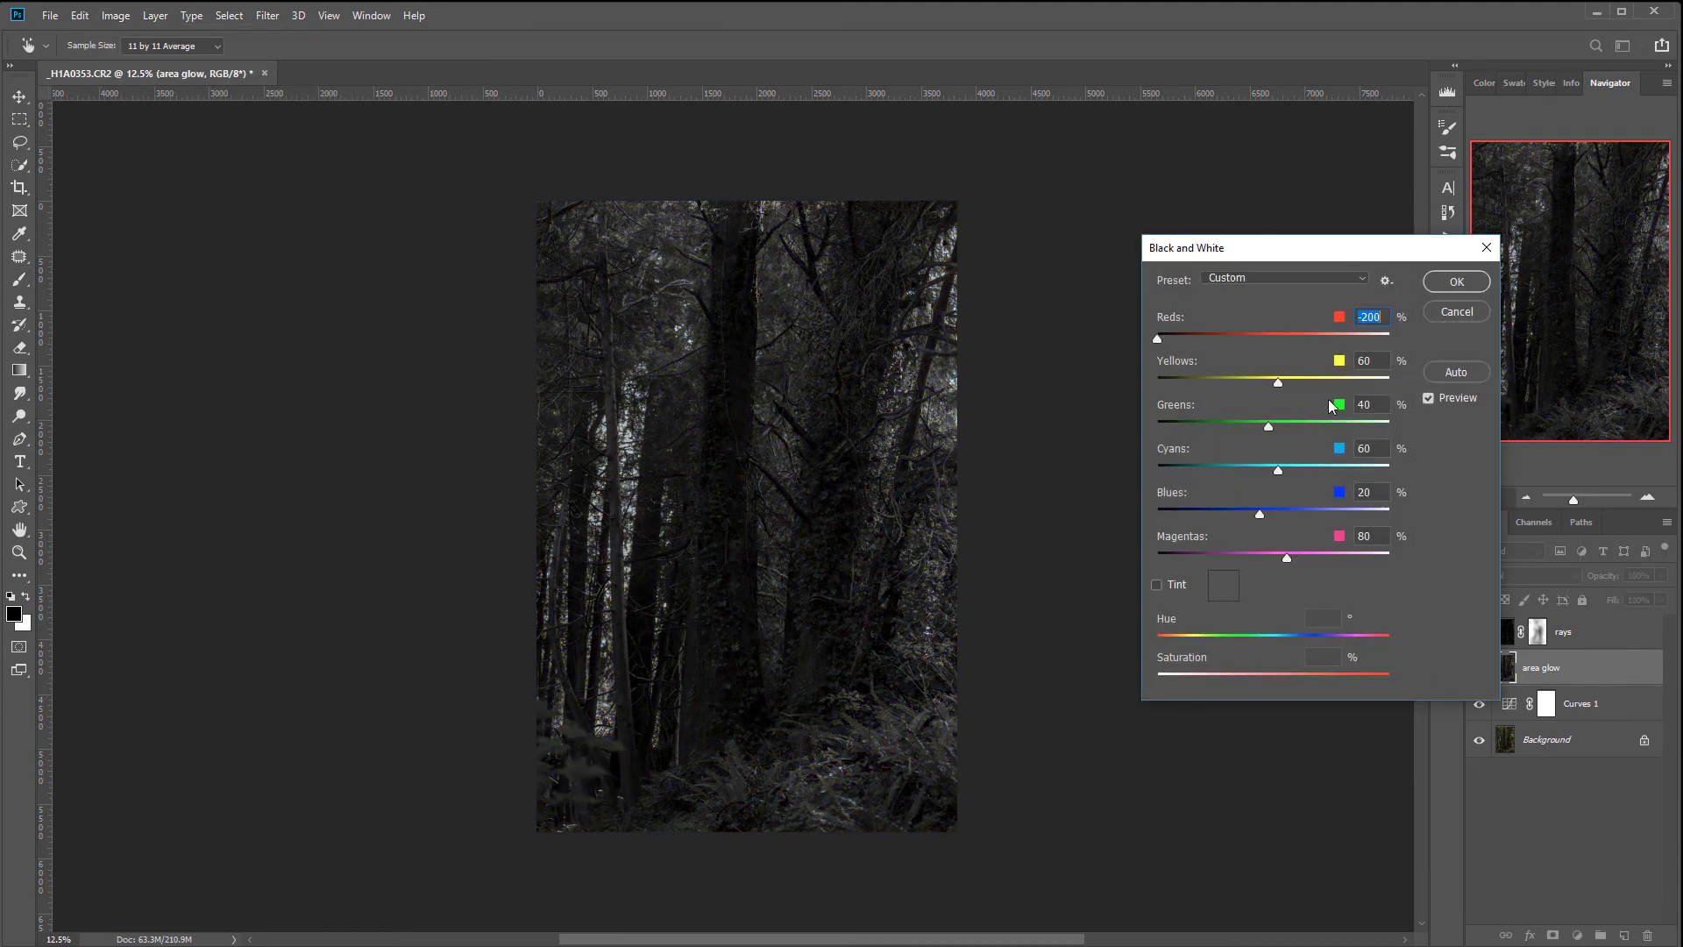
pyautogui.moveTo(1279, 381); pyautogui.dragTo(1157, 382)
pyautogui.moveTo(1269, 427); pyautogui.dragTo(1040, 413)
pyautogui.moveTo(1280, 464); pyautogui.dragTo(1383, 470)
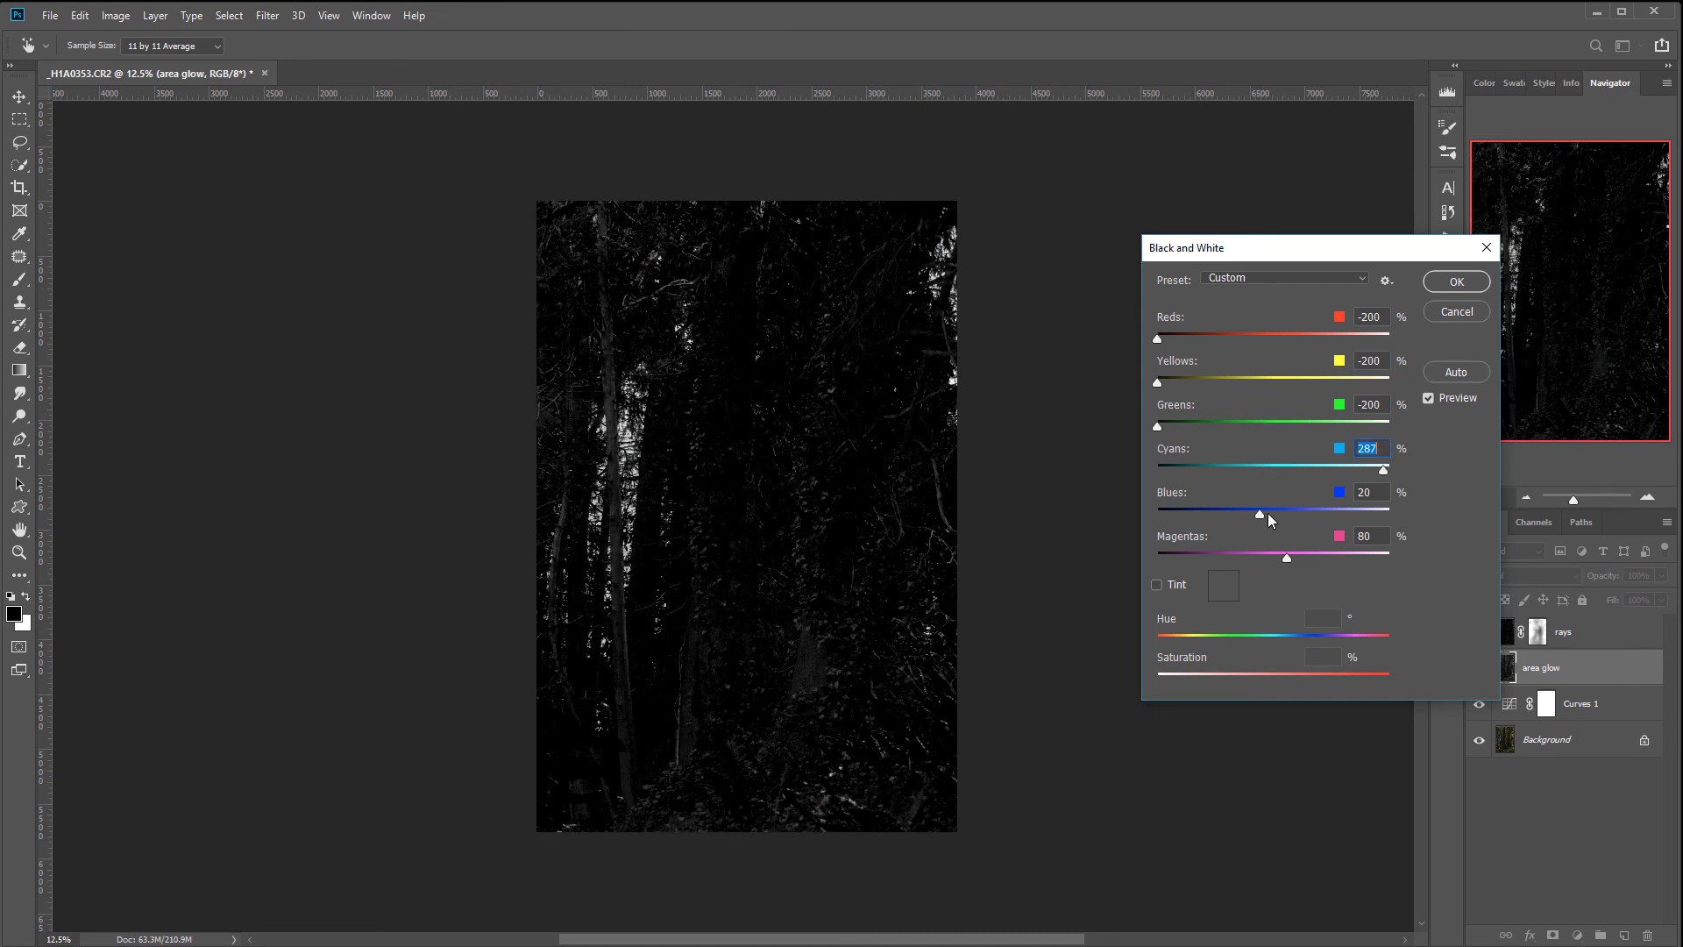
pyautogui.moveTo(1267, 512); pyautogui.dragTo(1450, 507)
pyautogui.moveTo(1213, 423); pyautogui.dragTo(1172, 423)
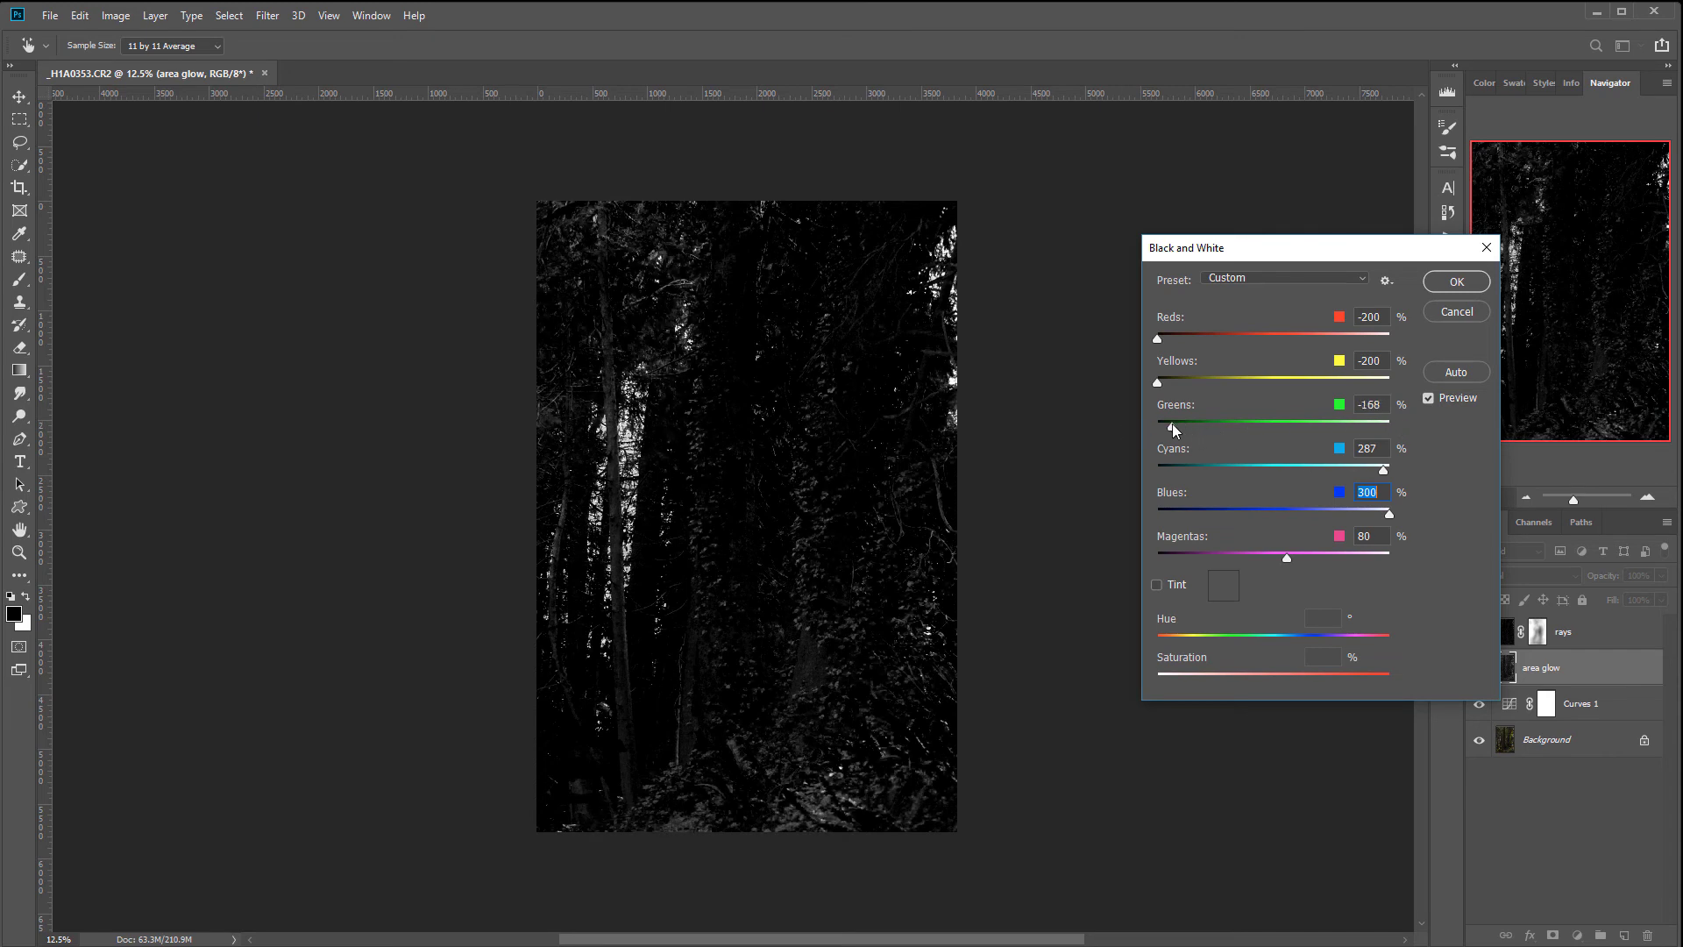
pyautogui.click(1451, 282)
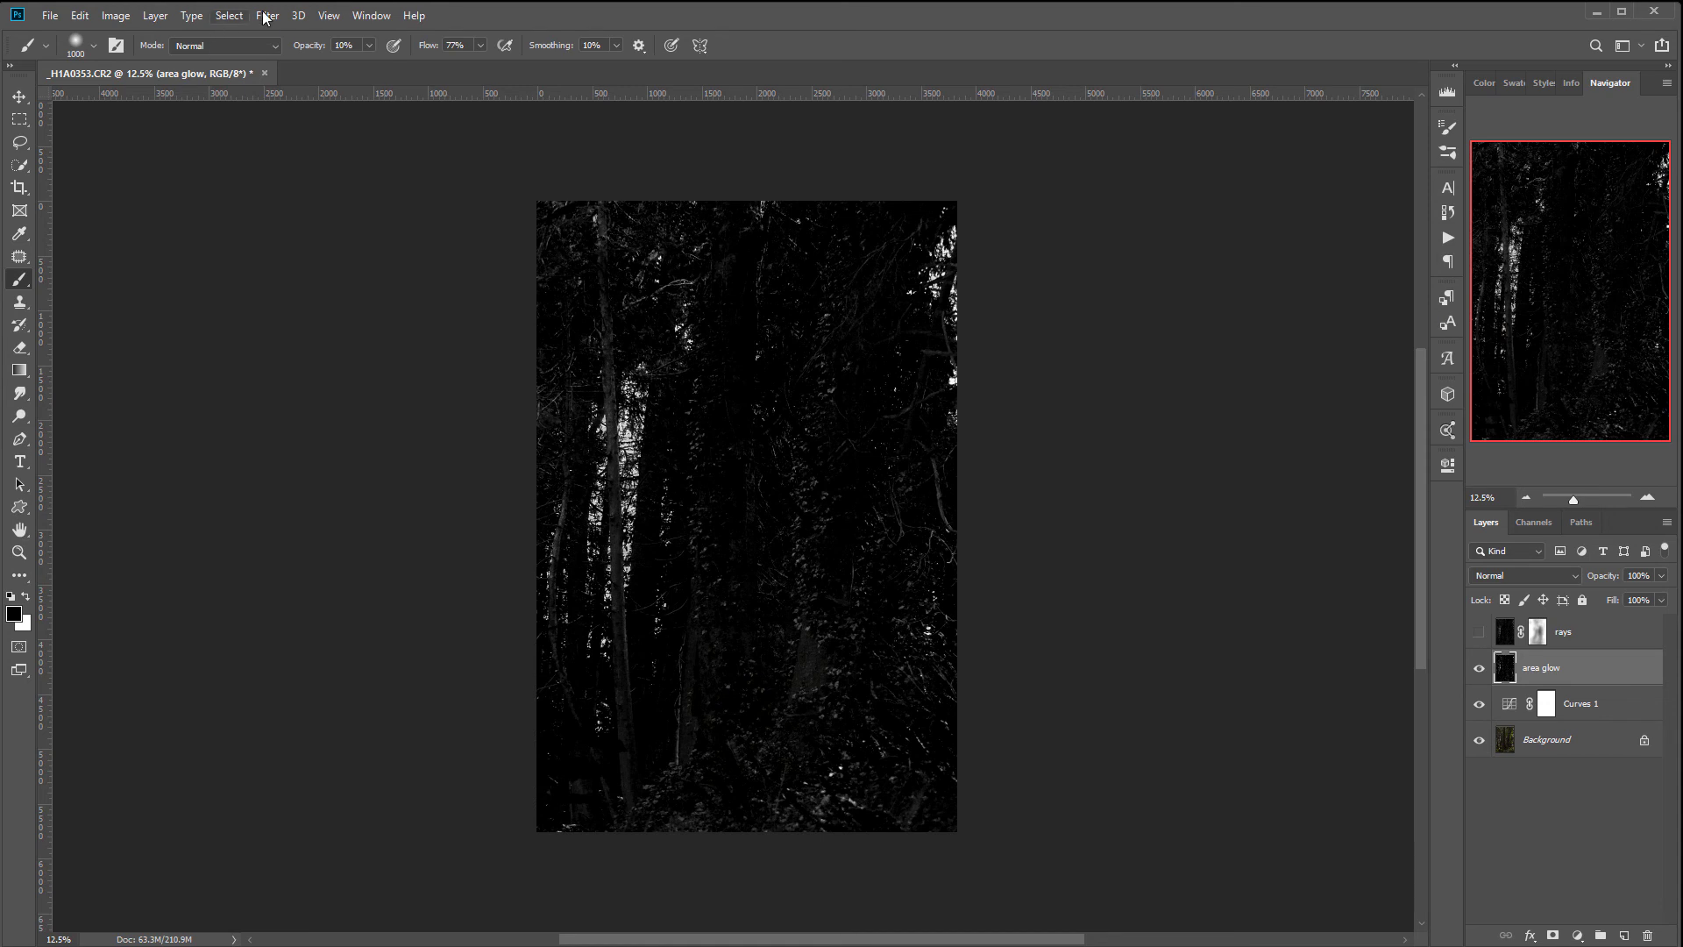
# Apply a 44.3-pixel Gaussian Blur to the area glow layer
pyautogui.click(268, 16)
pyautogui.moveTo(307, 219)
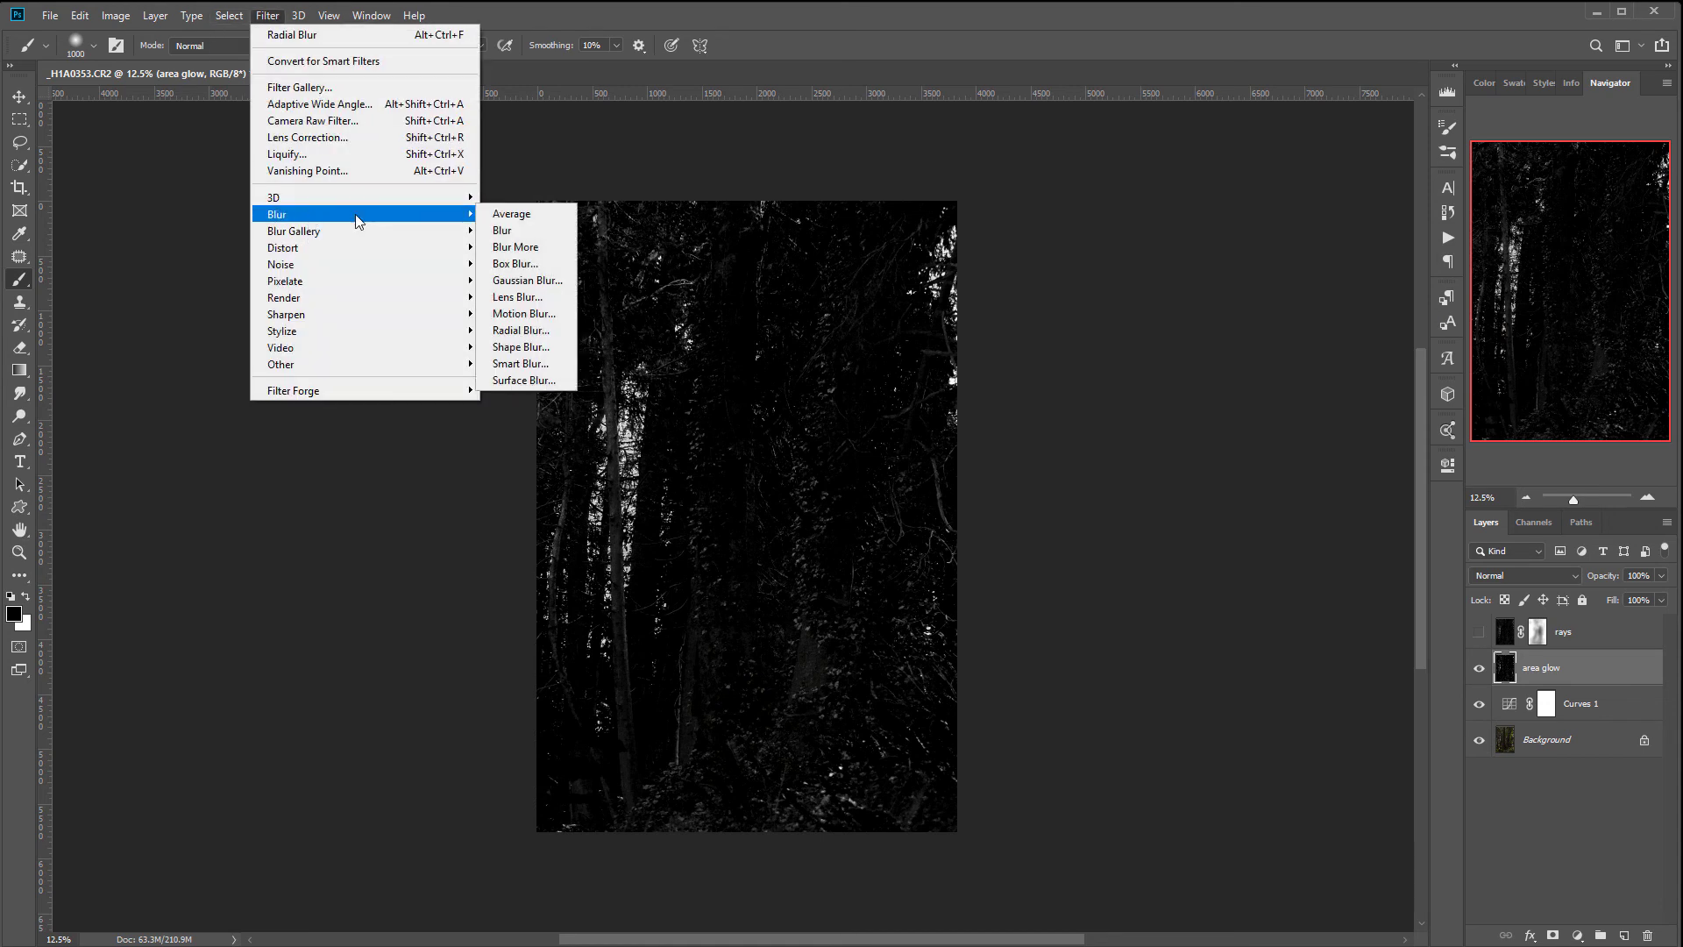
pyautogui.click(526, 281)
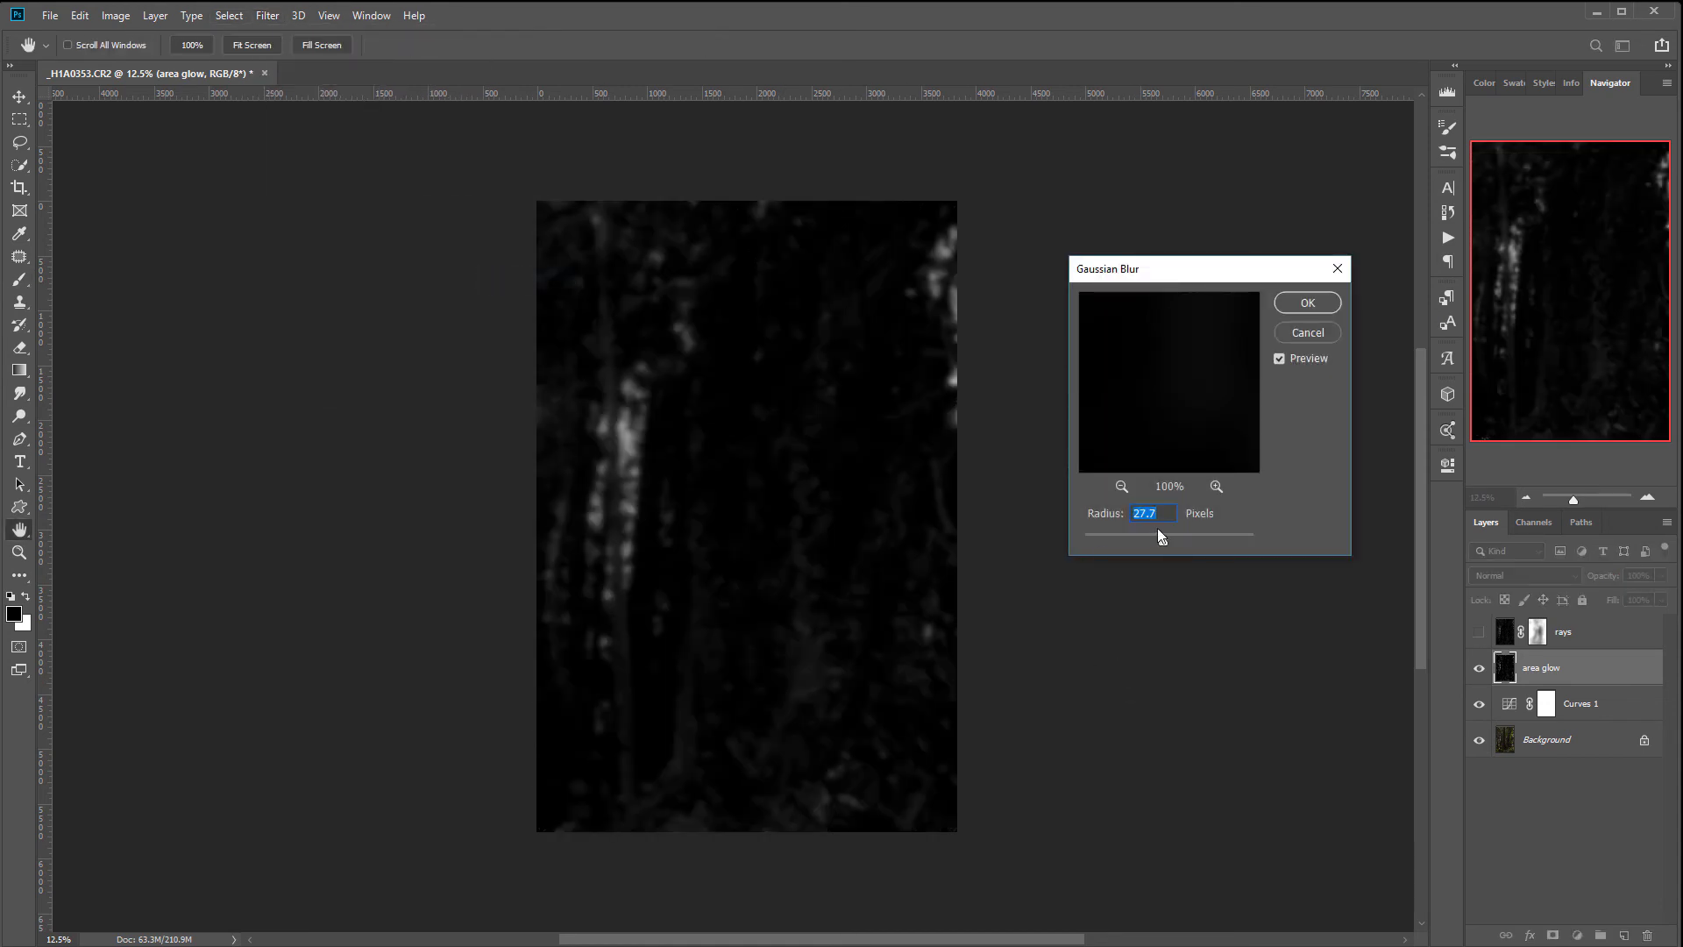
pyautogui.moveTo(1170, 538); pyautogui.dragTo(1173, 538)
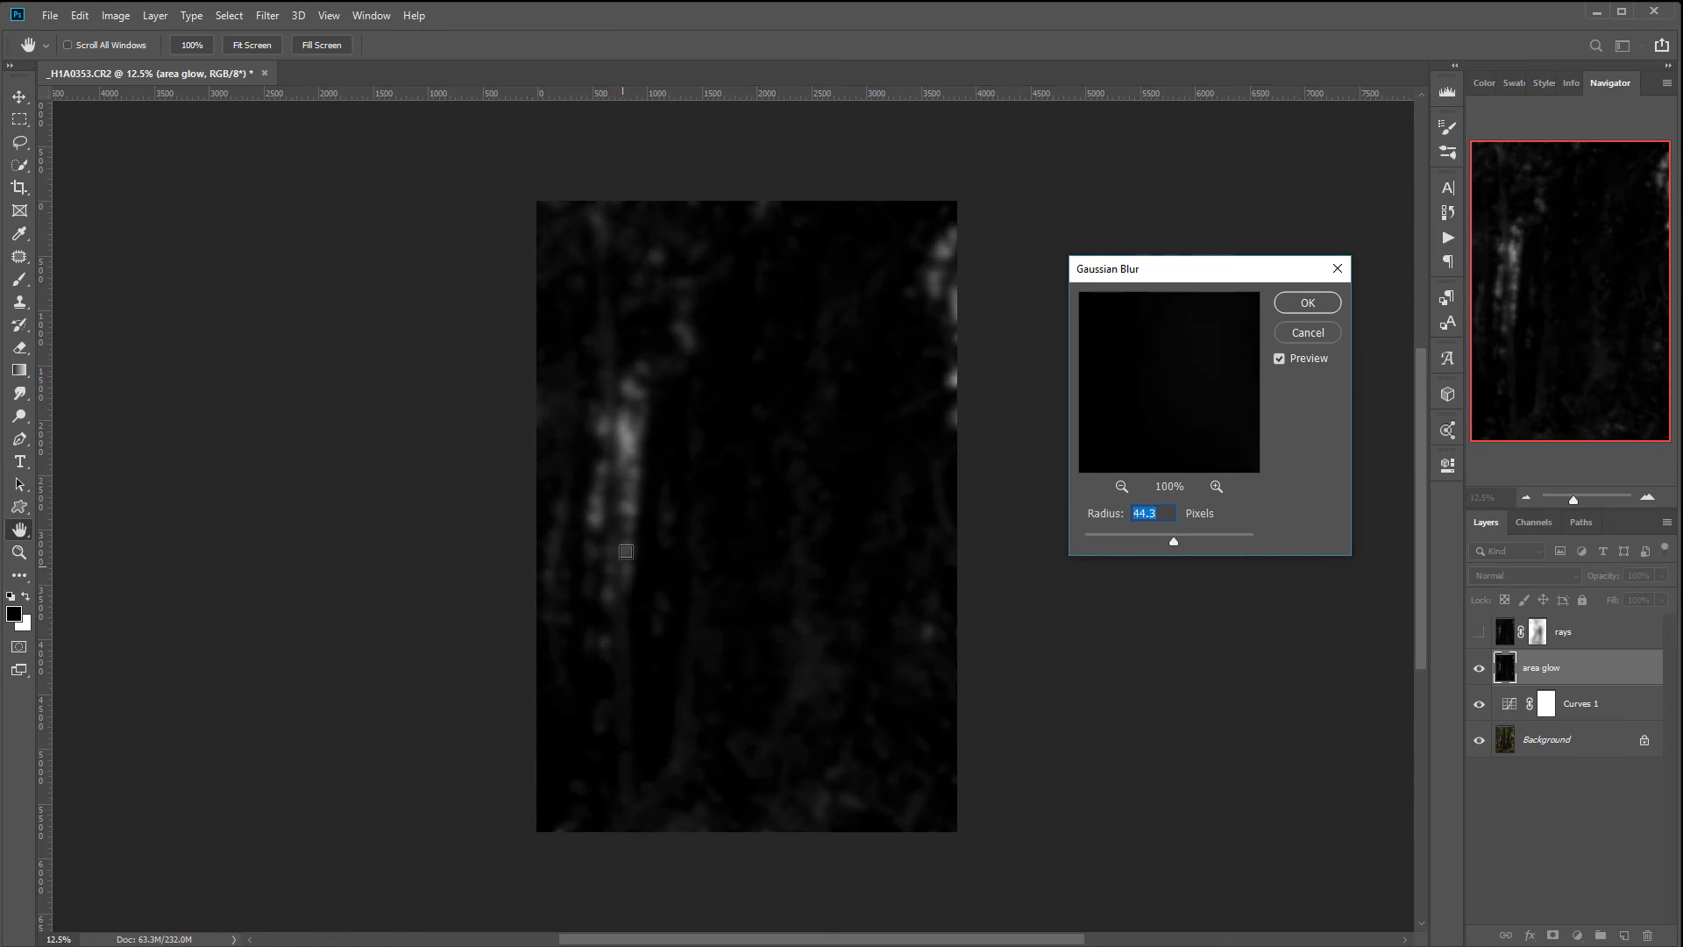
pyautogui.click(1306, 304)
# Set the area glow layer's blend mode to Screen
pyautogui.press('b')
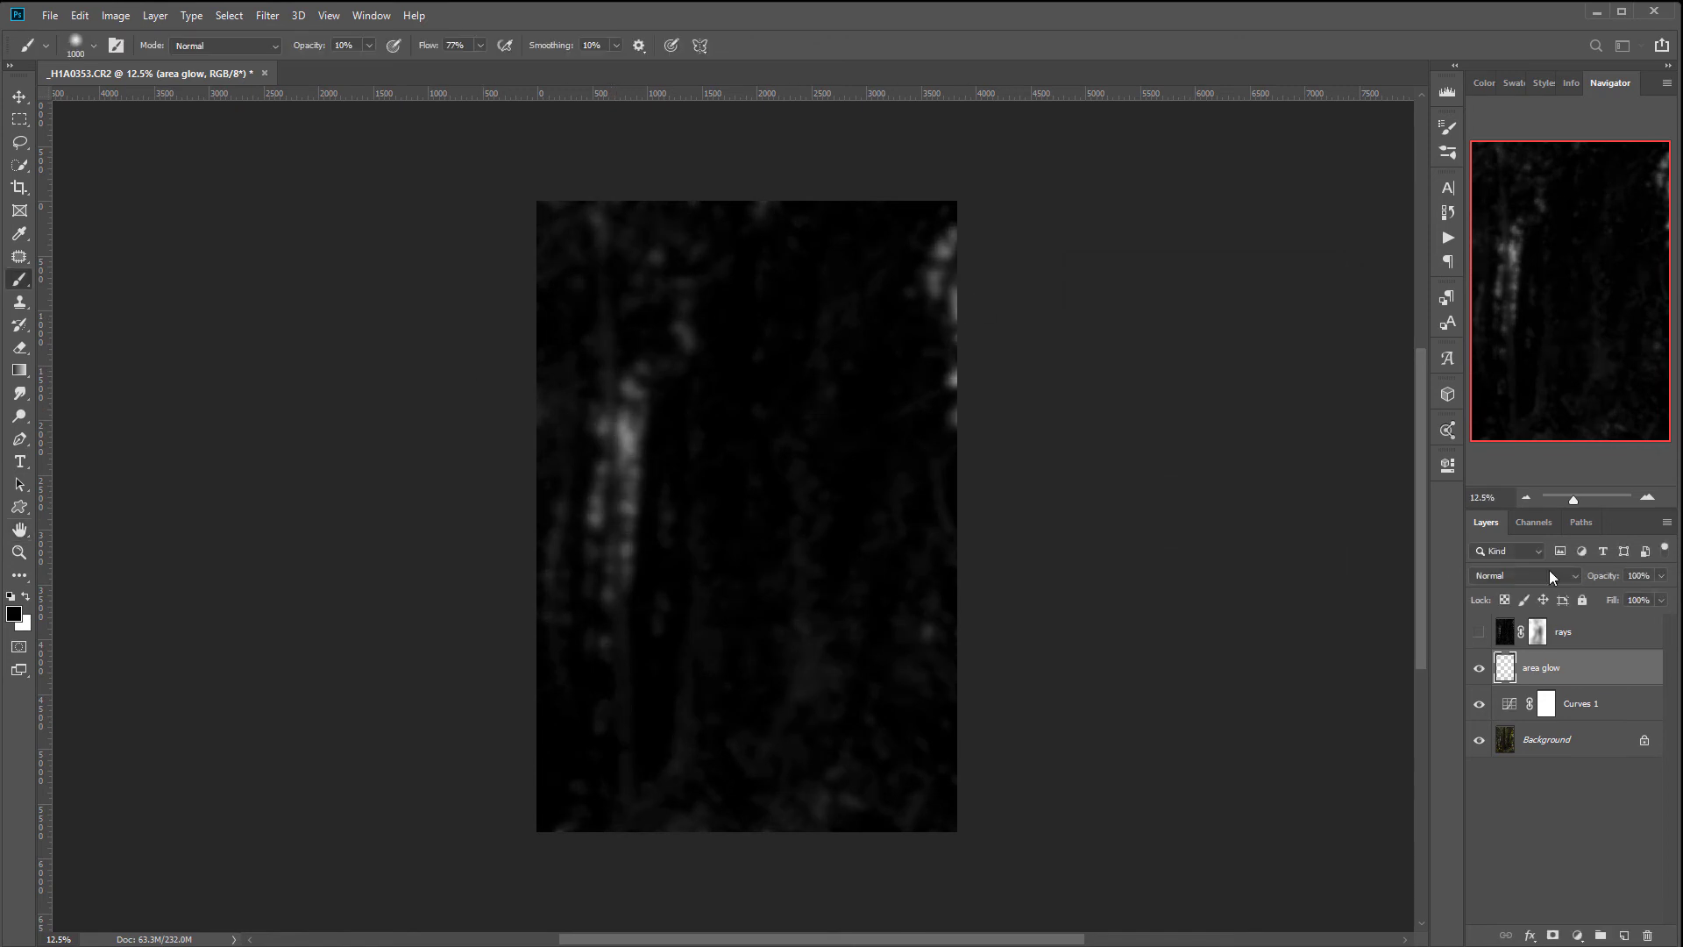
pyautogui.click(1555, 575)
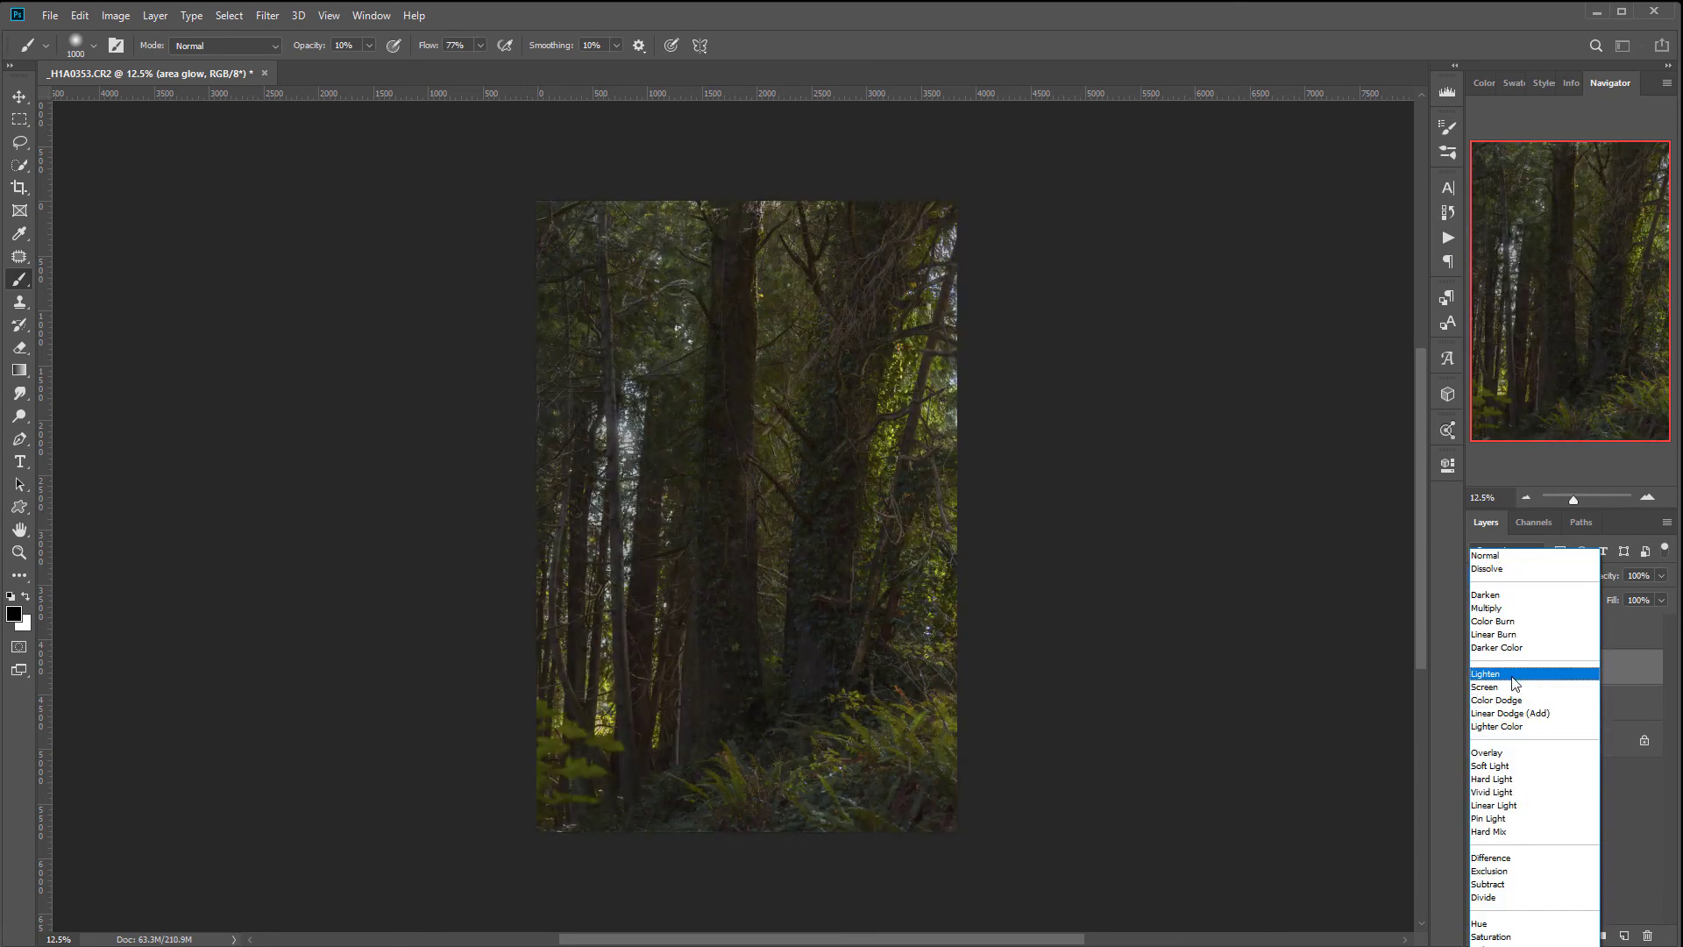
pyautogui.click(1501, 686)
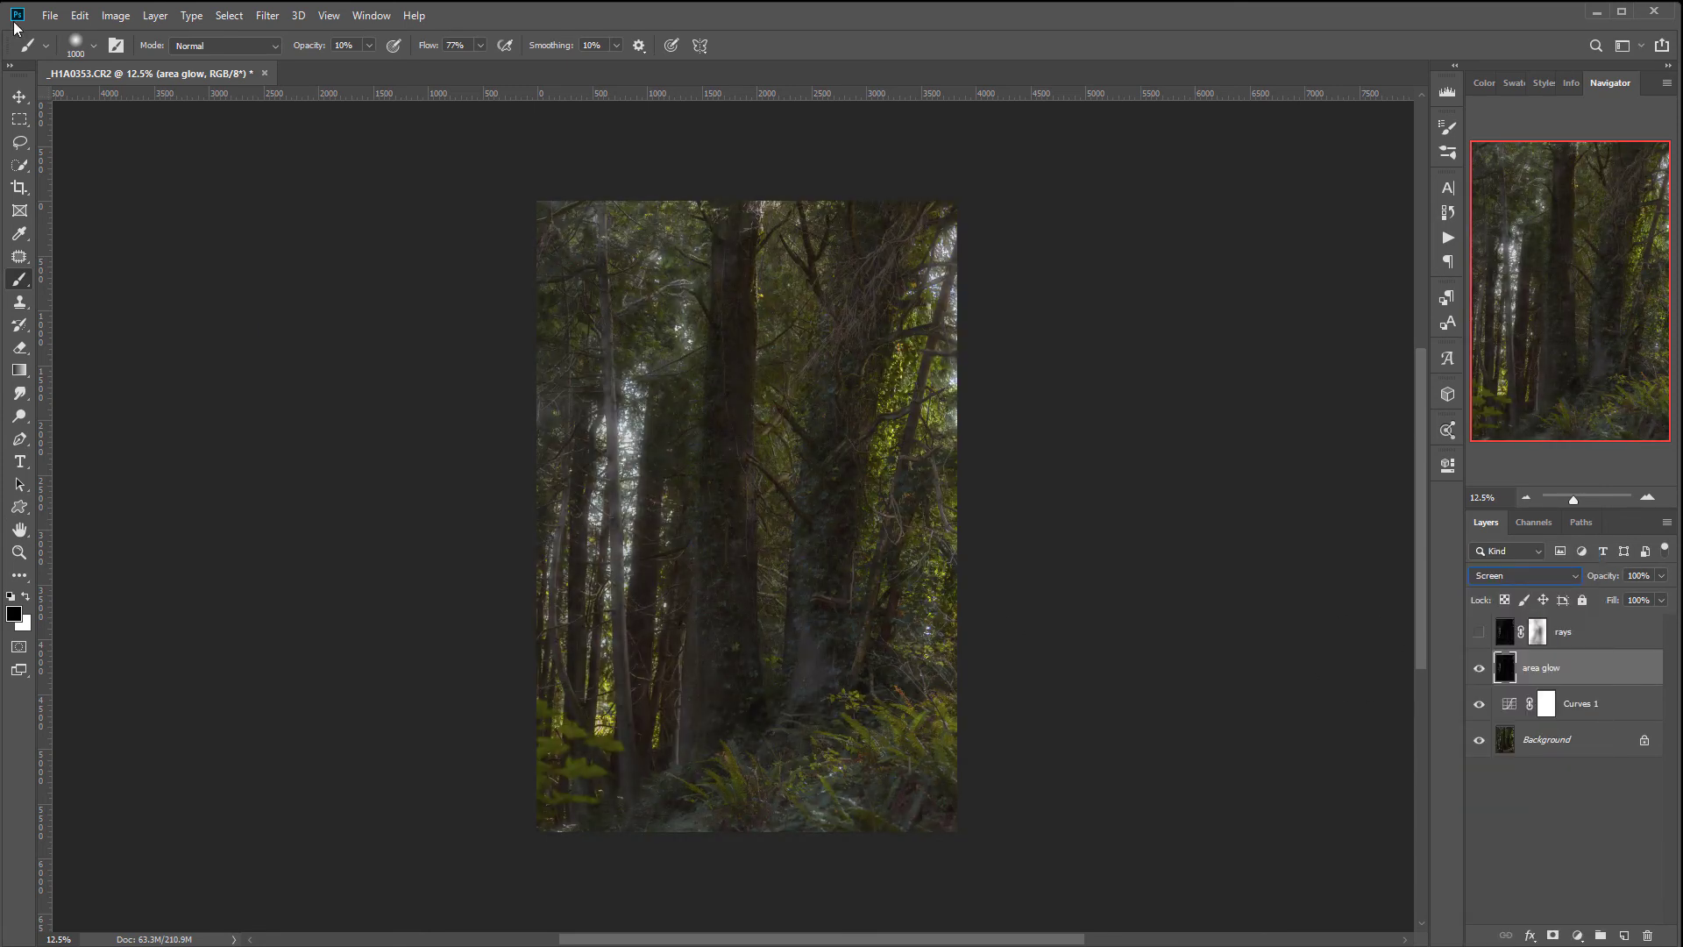
pyautogui.click(19, 97)
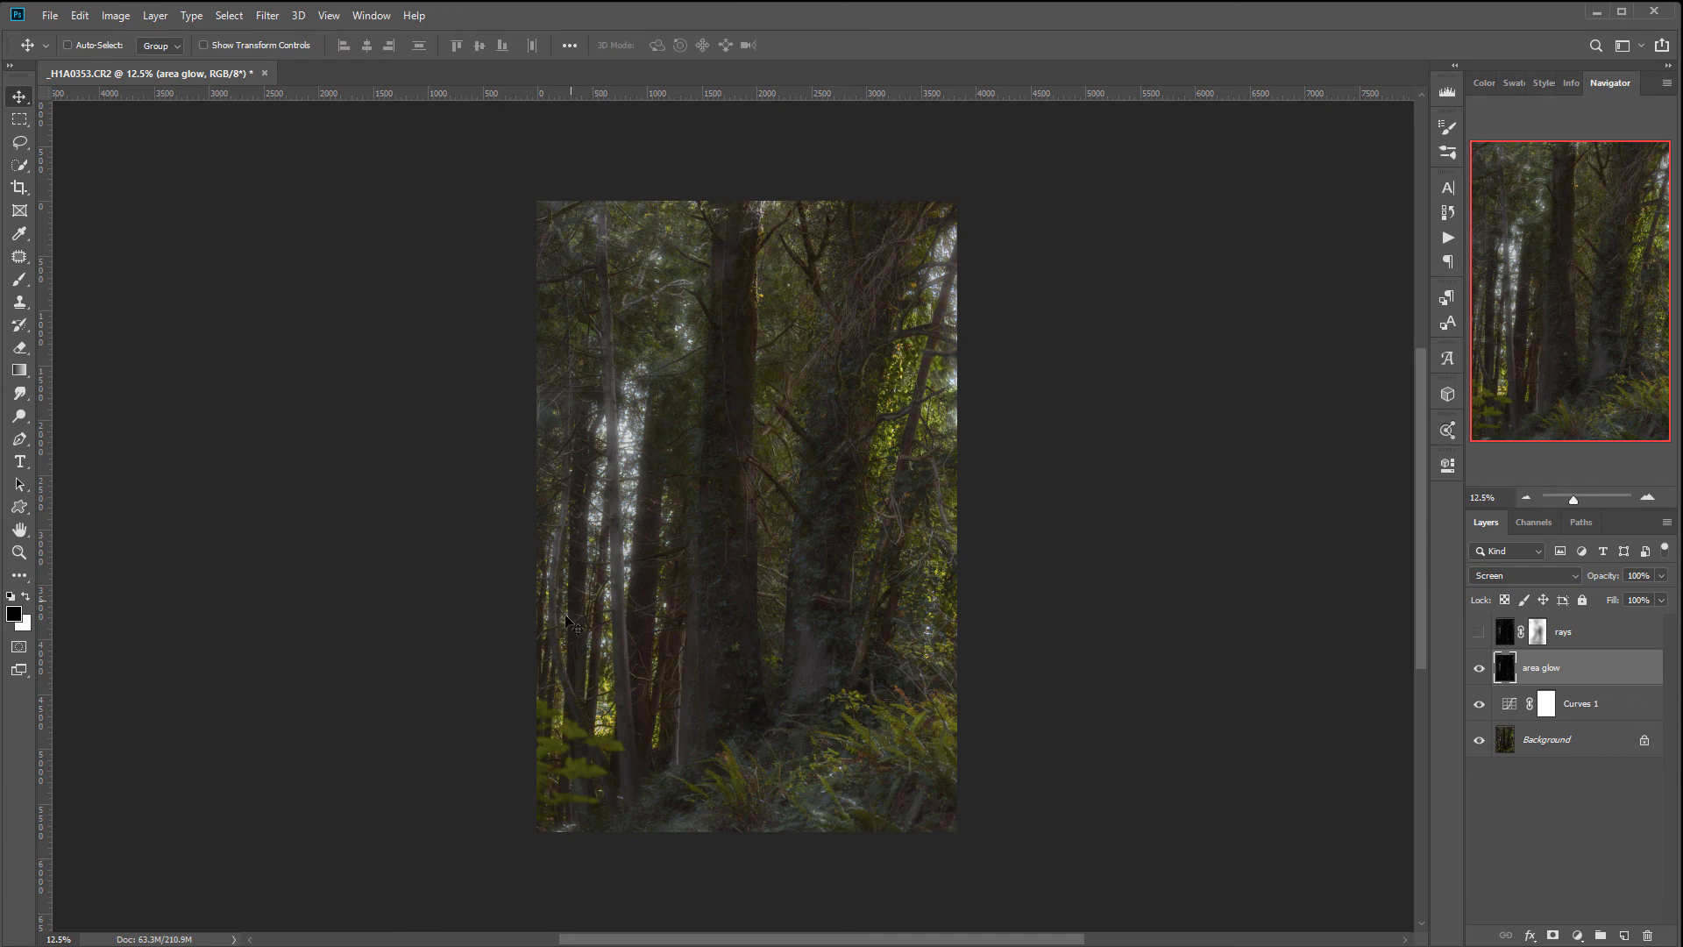
# Show rays, move area glow above it, and lower opacities to 41% (rays) and 66% (area glow)
pyautogui.click(1479, 632)
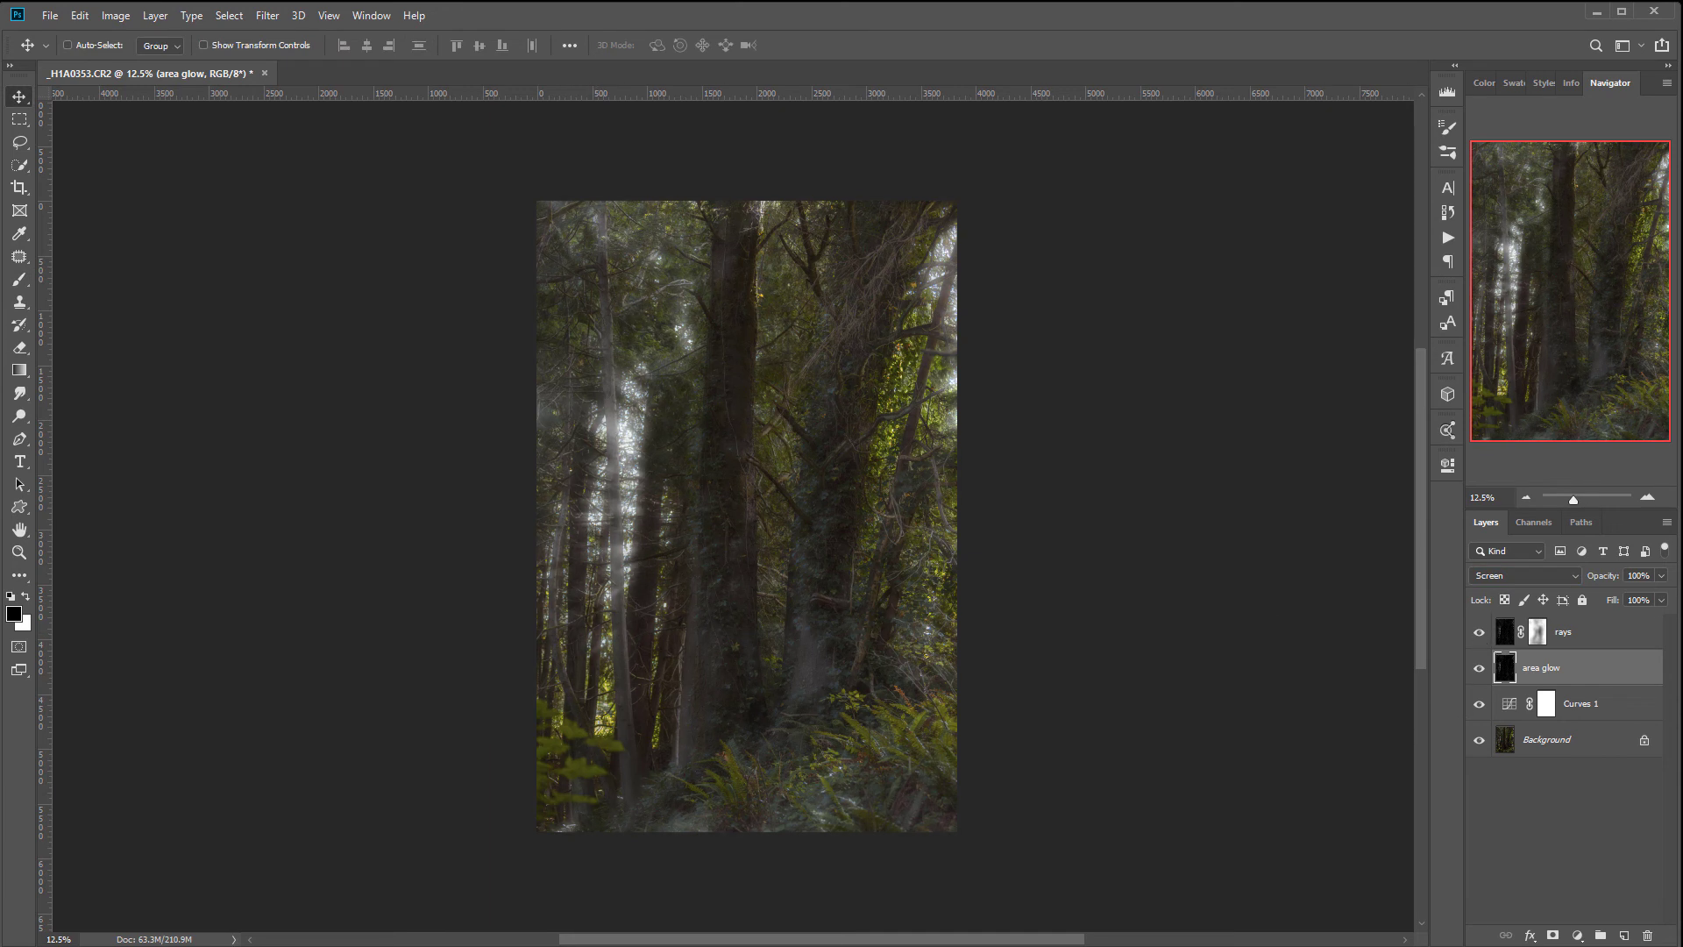
pyautogui.moveTo(1550, 667); pyautogui.dragTo(1569, 623)
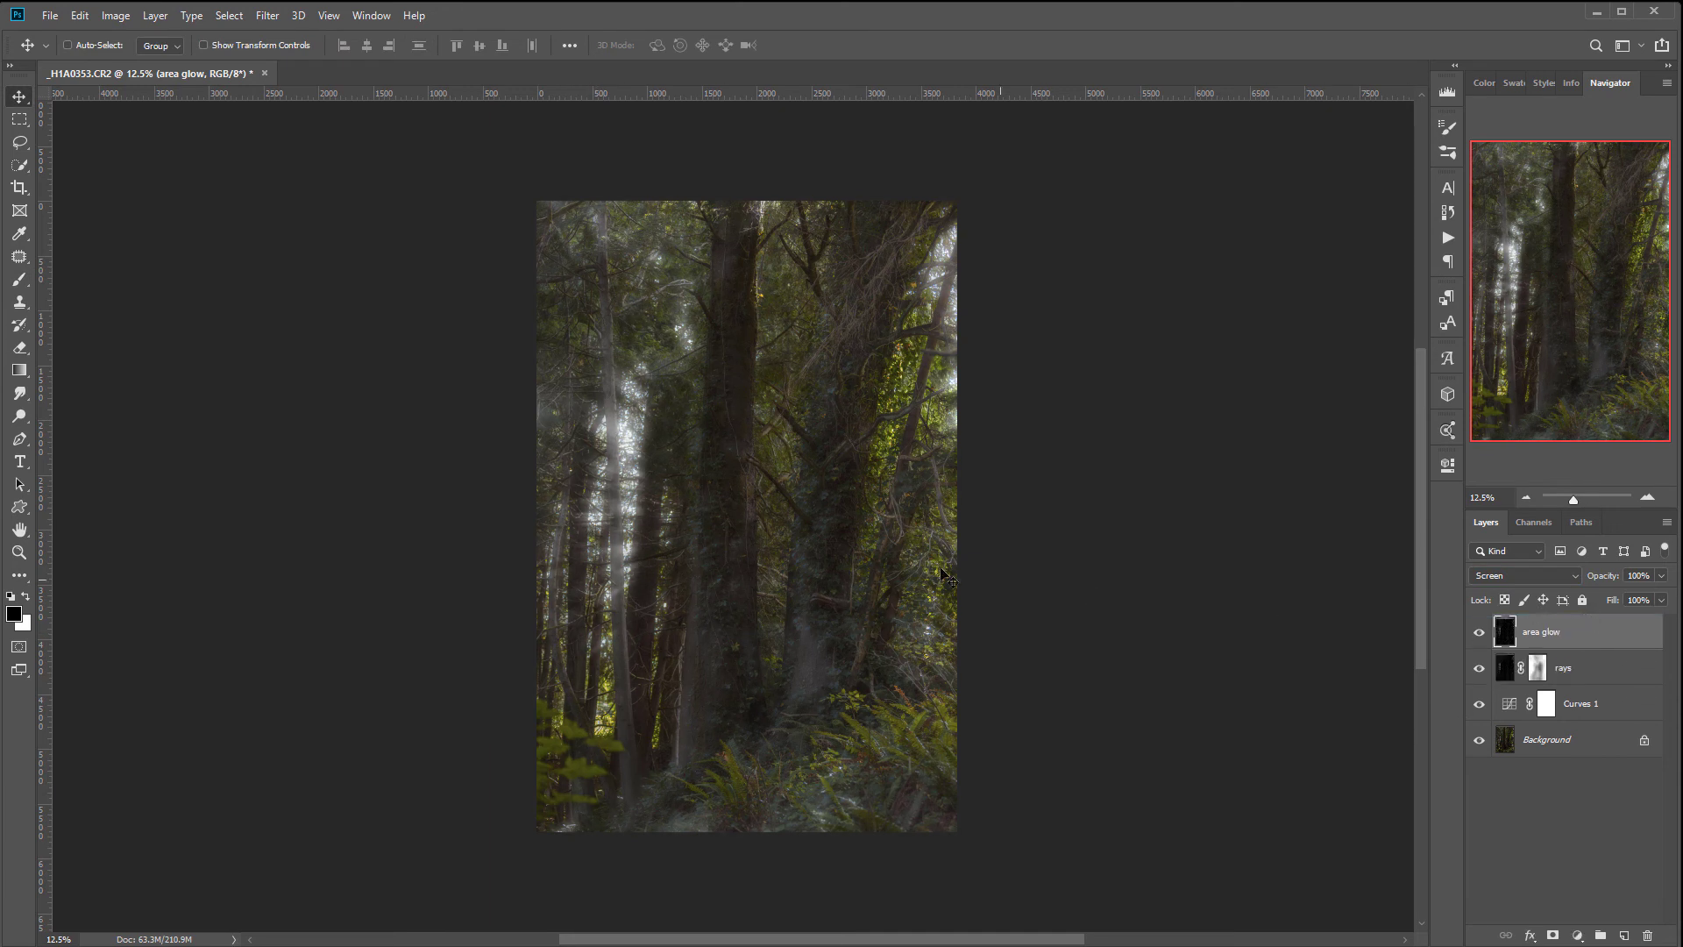
pyautogui.click(1662, 576)
pyautogui.moveTo(1622, 598); pyautogui.dragTo(1628, 594)
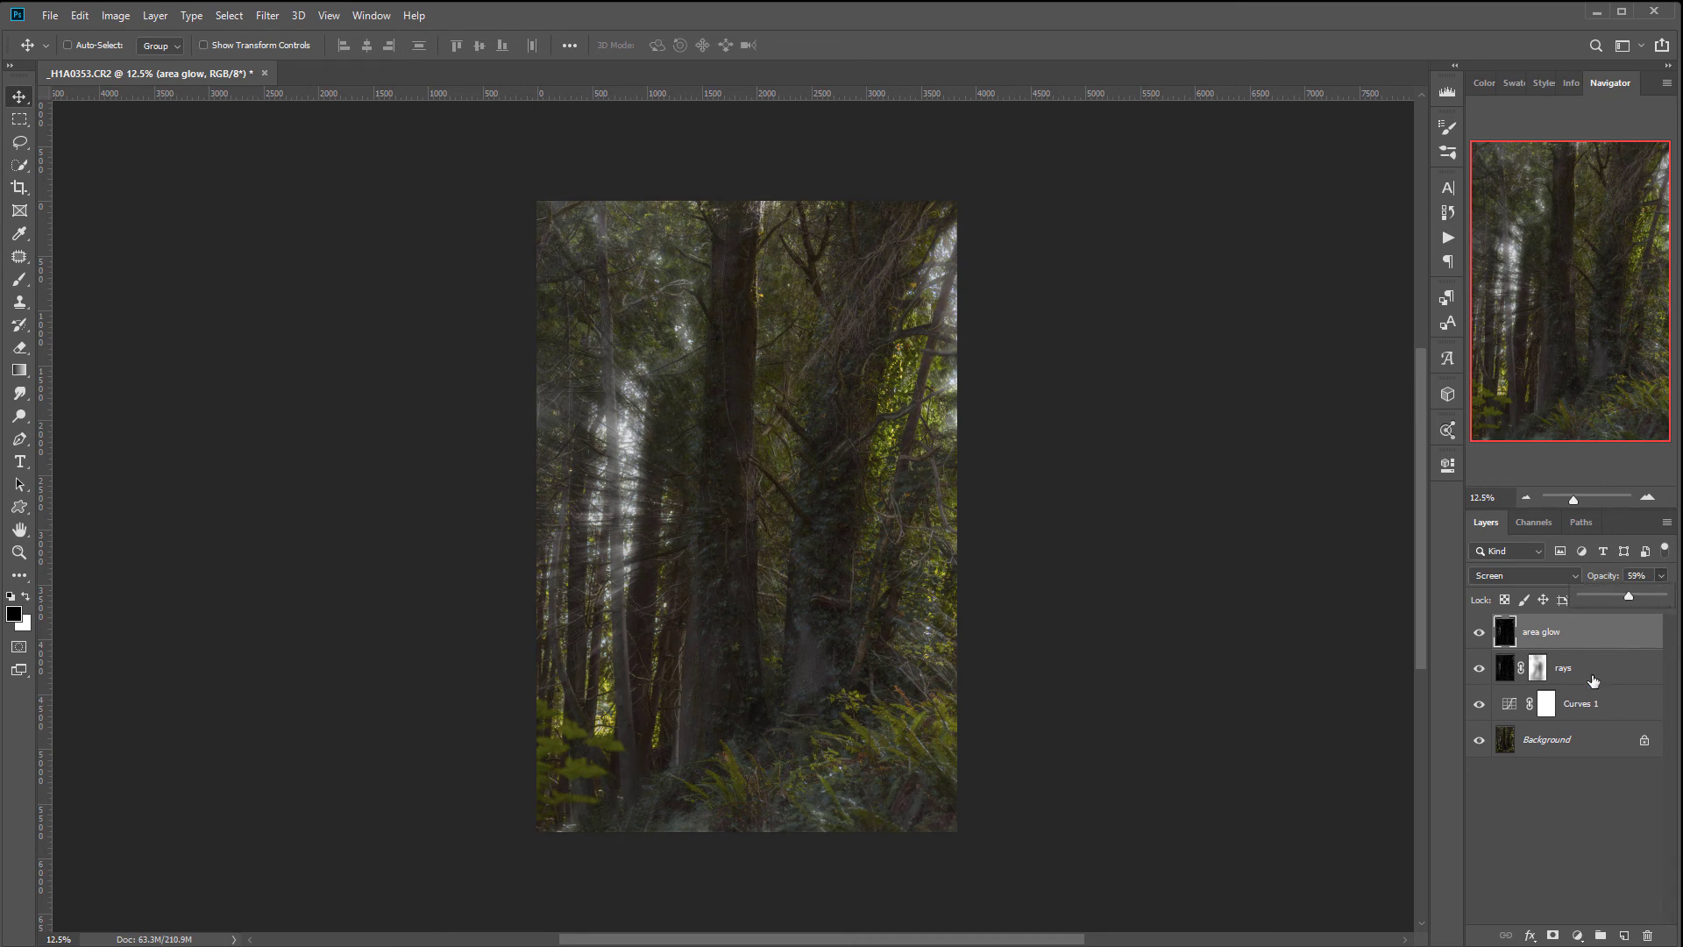
pyautogui.click(1587, 671)
pyautogui.click(1662, 577)
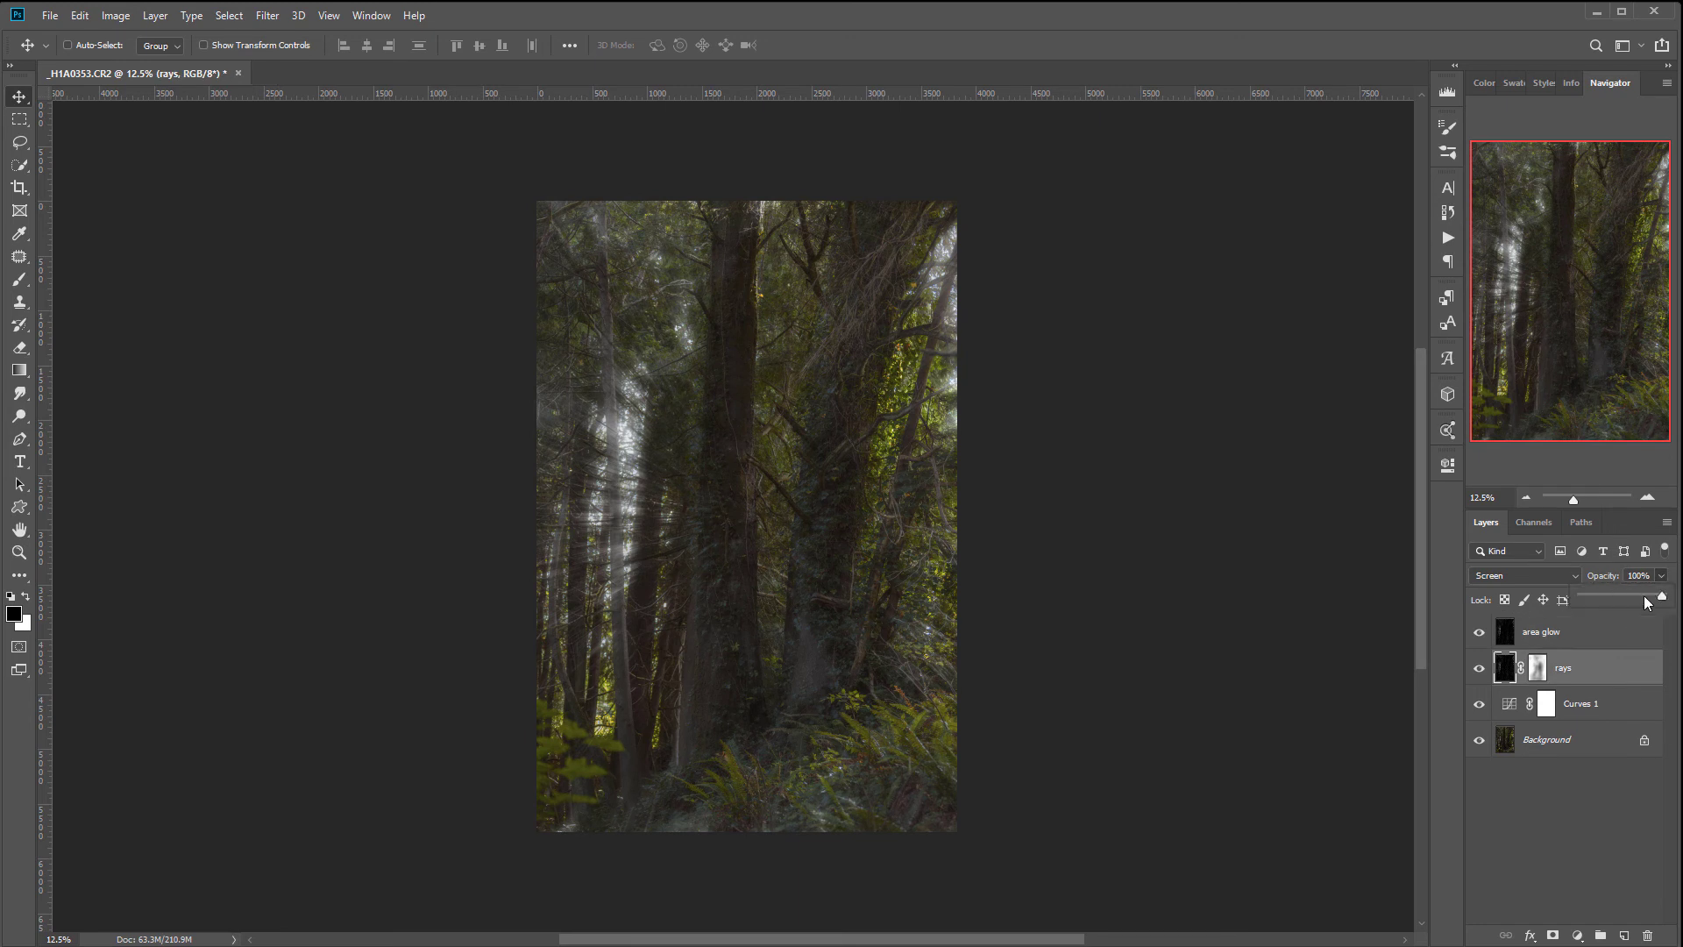
pyautogui.moveTo(1623, 599); pyautogui.dragTo(1622, 598)
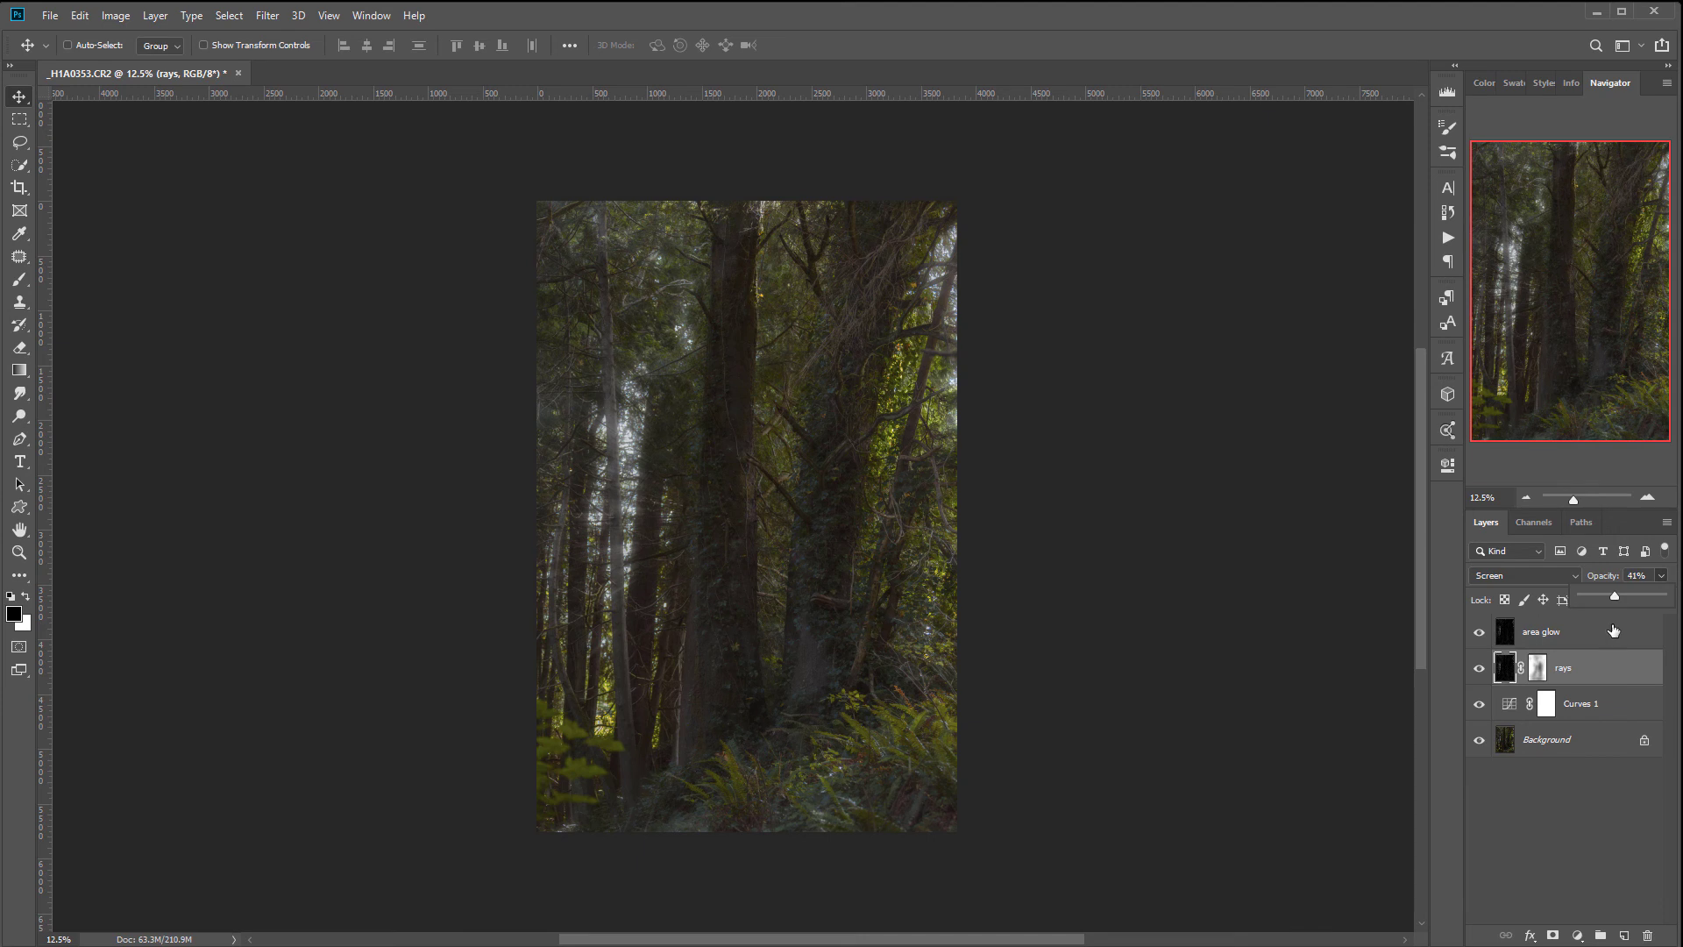
pyautogui.click(1569, 631)
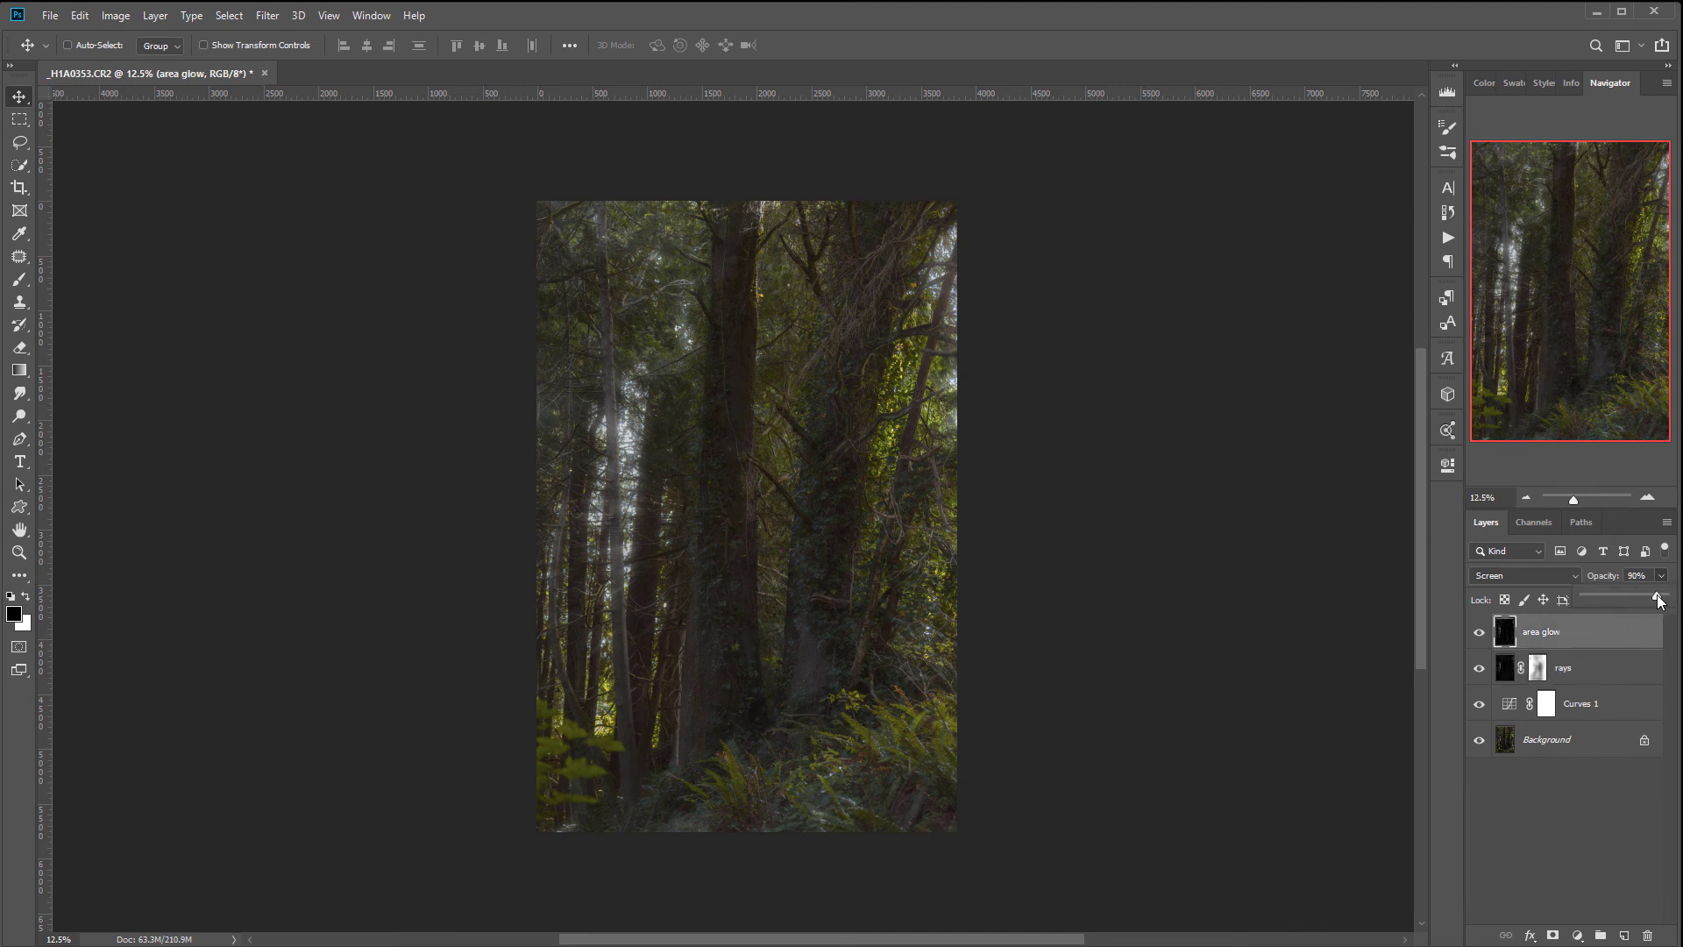
pyautogui.moveTo(1660, 601); pyautogui.dragTo(1648, 599)
pyautogui.moveTo(1638, 594); pyautogui.dragTo(1636, 596)
# Add a Curves 2 adjustment layer with its curve pulled down to turn the image black
pyautogui.click(1579, 936)
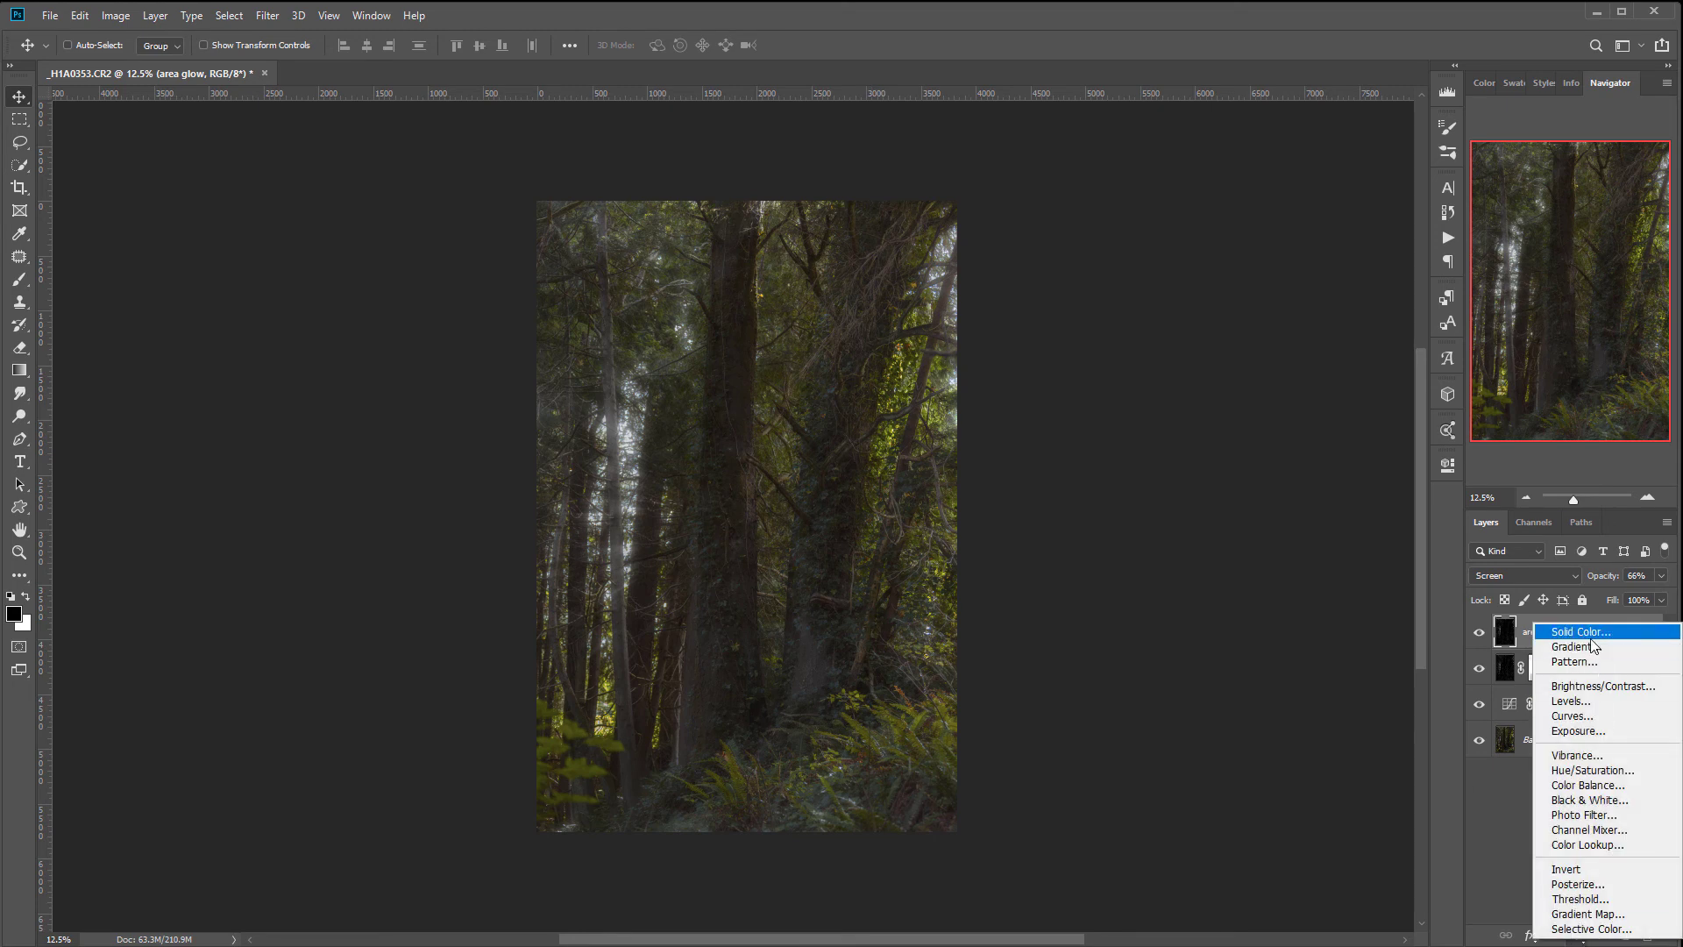
pyautogui.click(1588, 716)
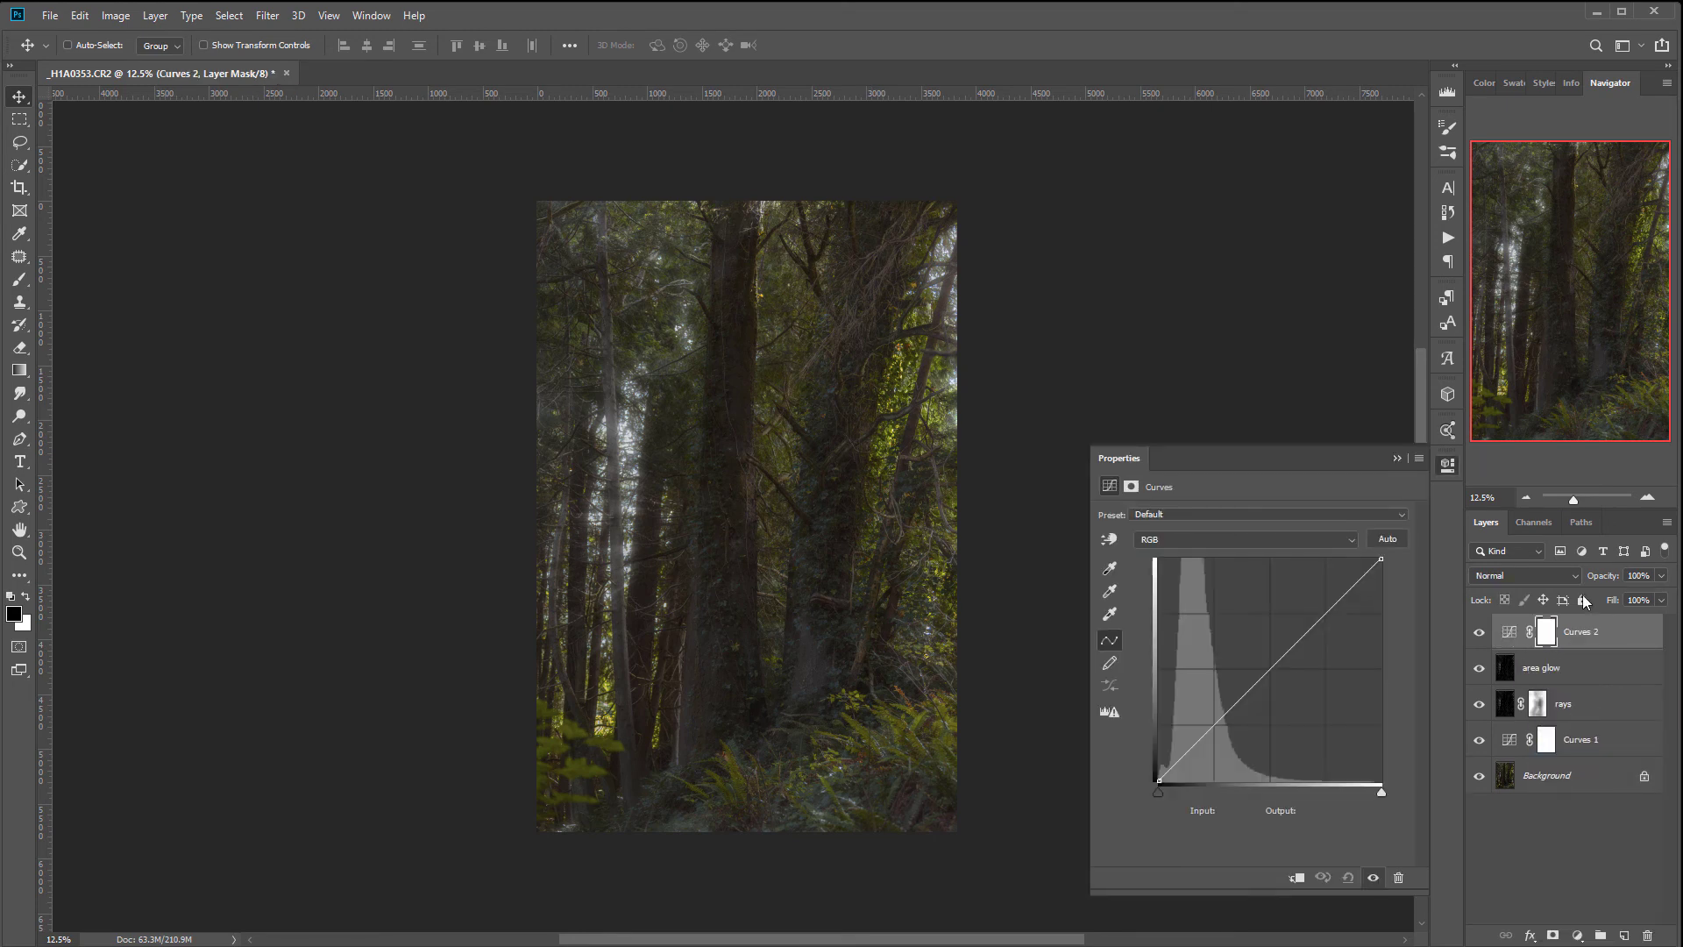
pyautogui.click(1557, 579)
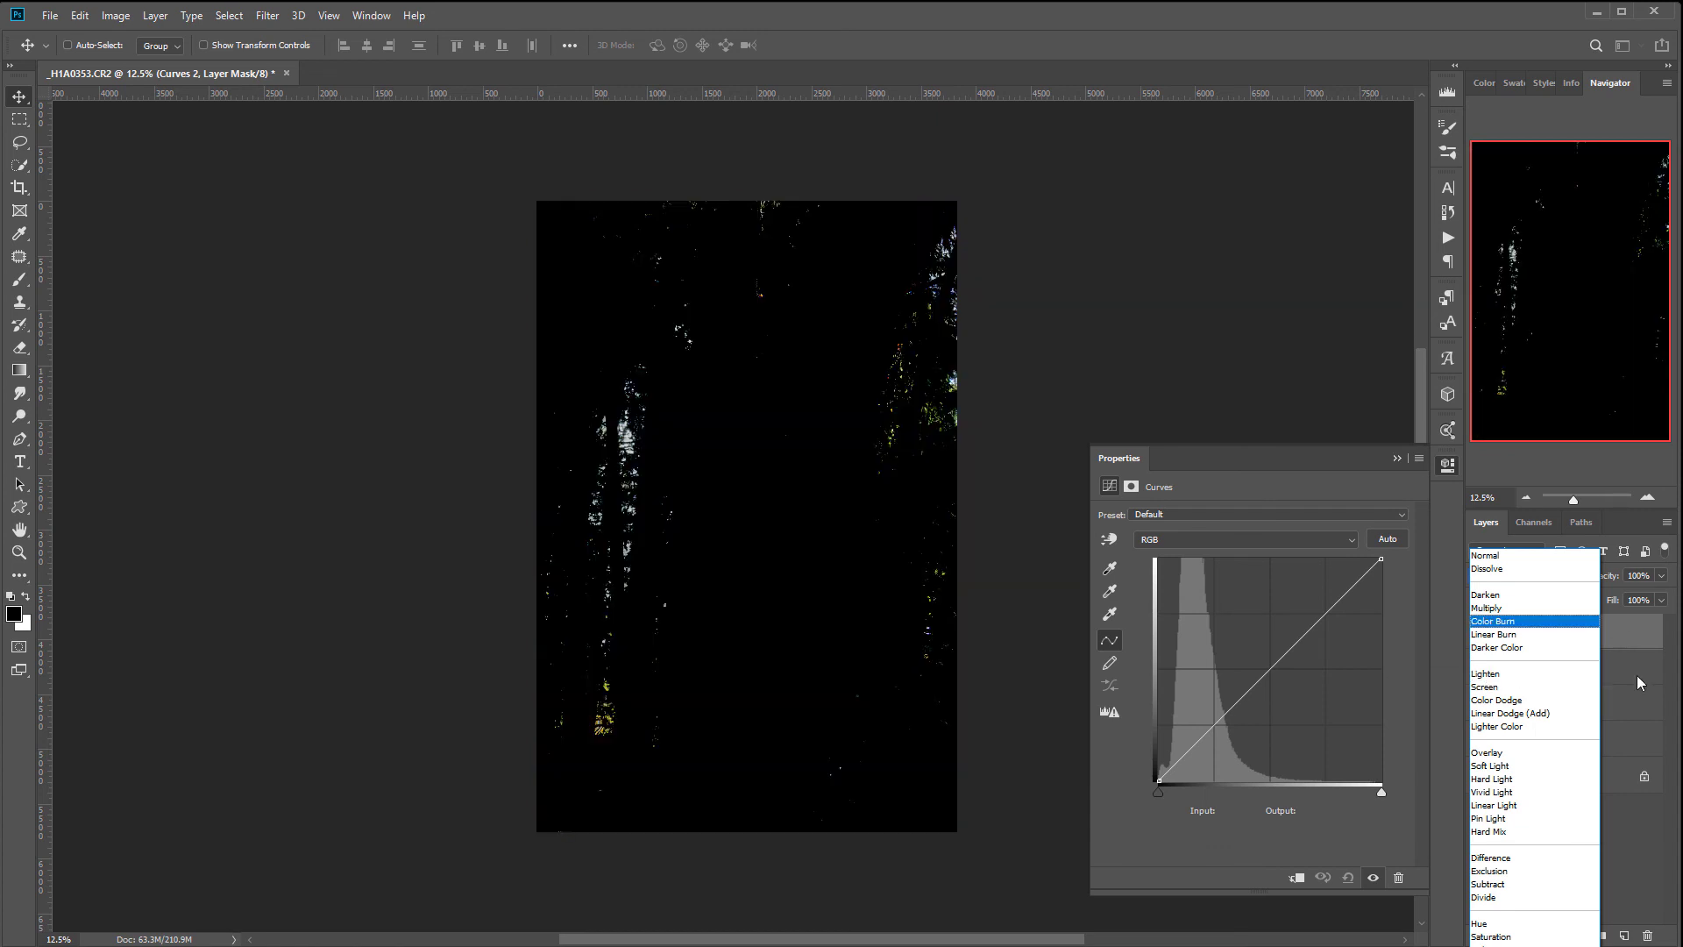
pyautogui.click(1646, 643)
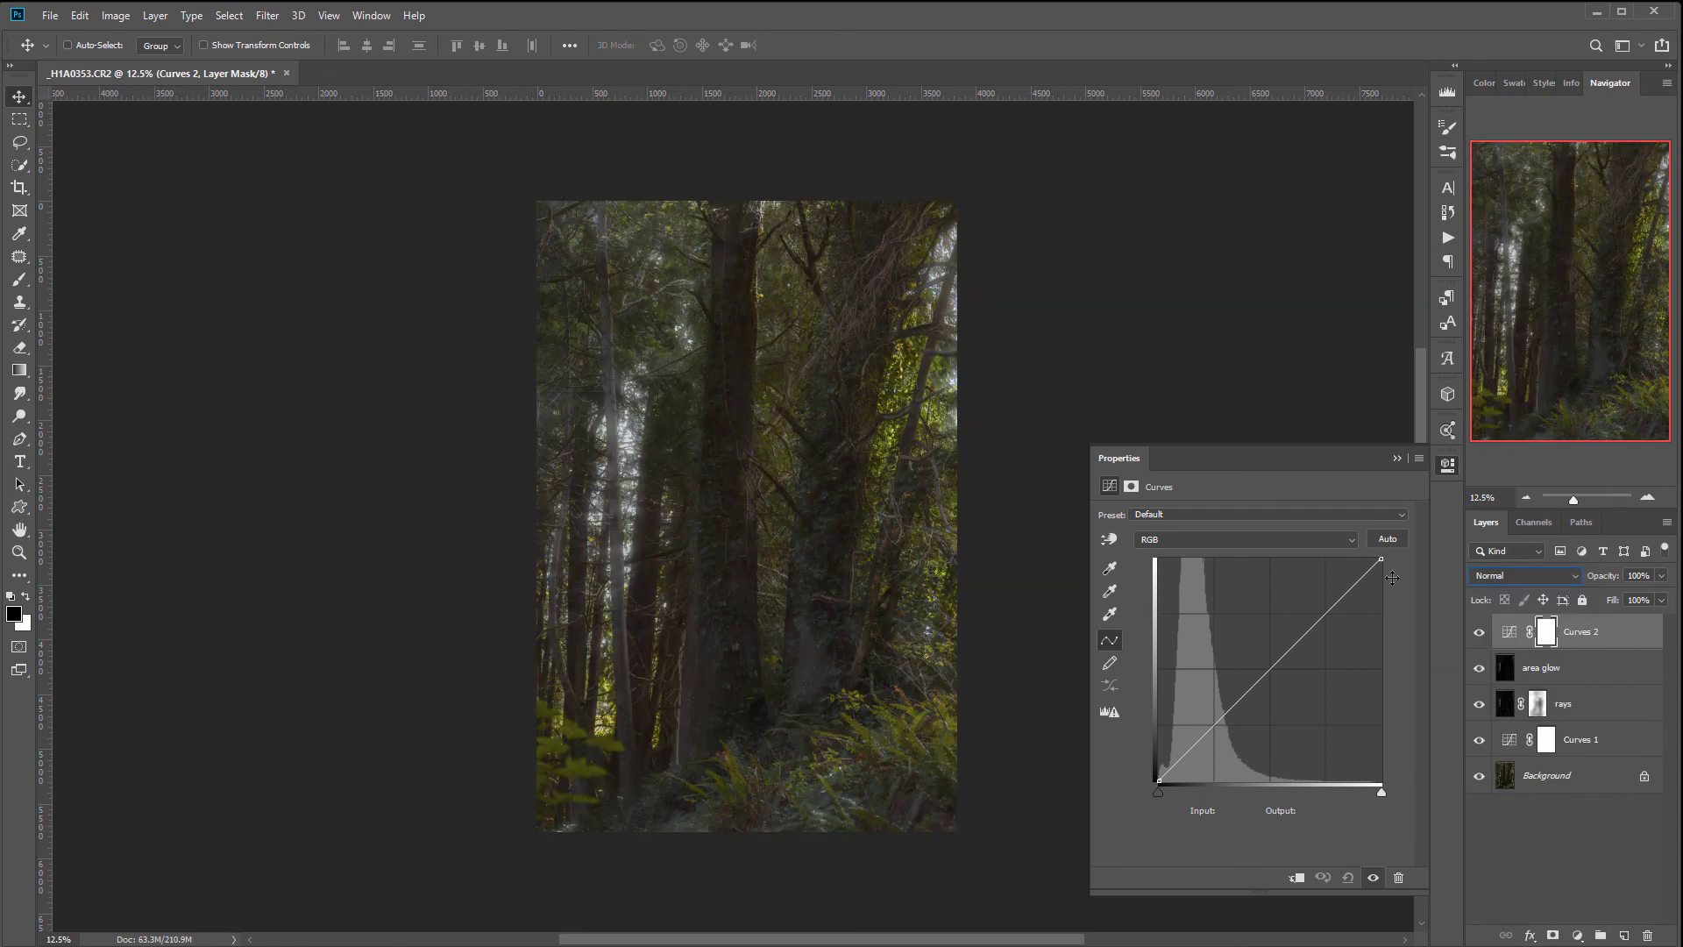
pyautogui.moveTo(1385, 561); pyautogui.dragTo(1408, 803)
pyautogui.hotkey('ctrl', 'z')
pyautogui.hotkey('ctrl', 'shift', 'z')
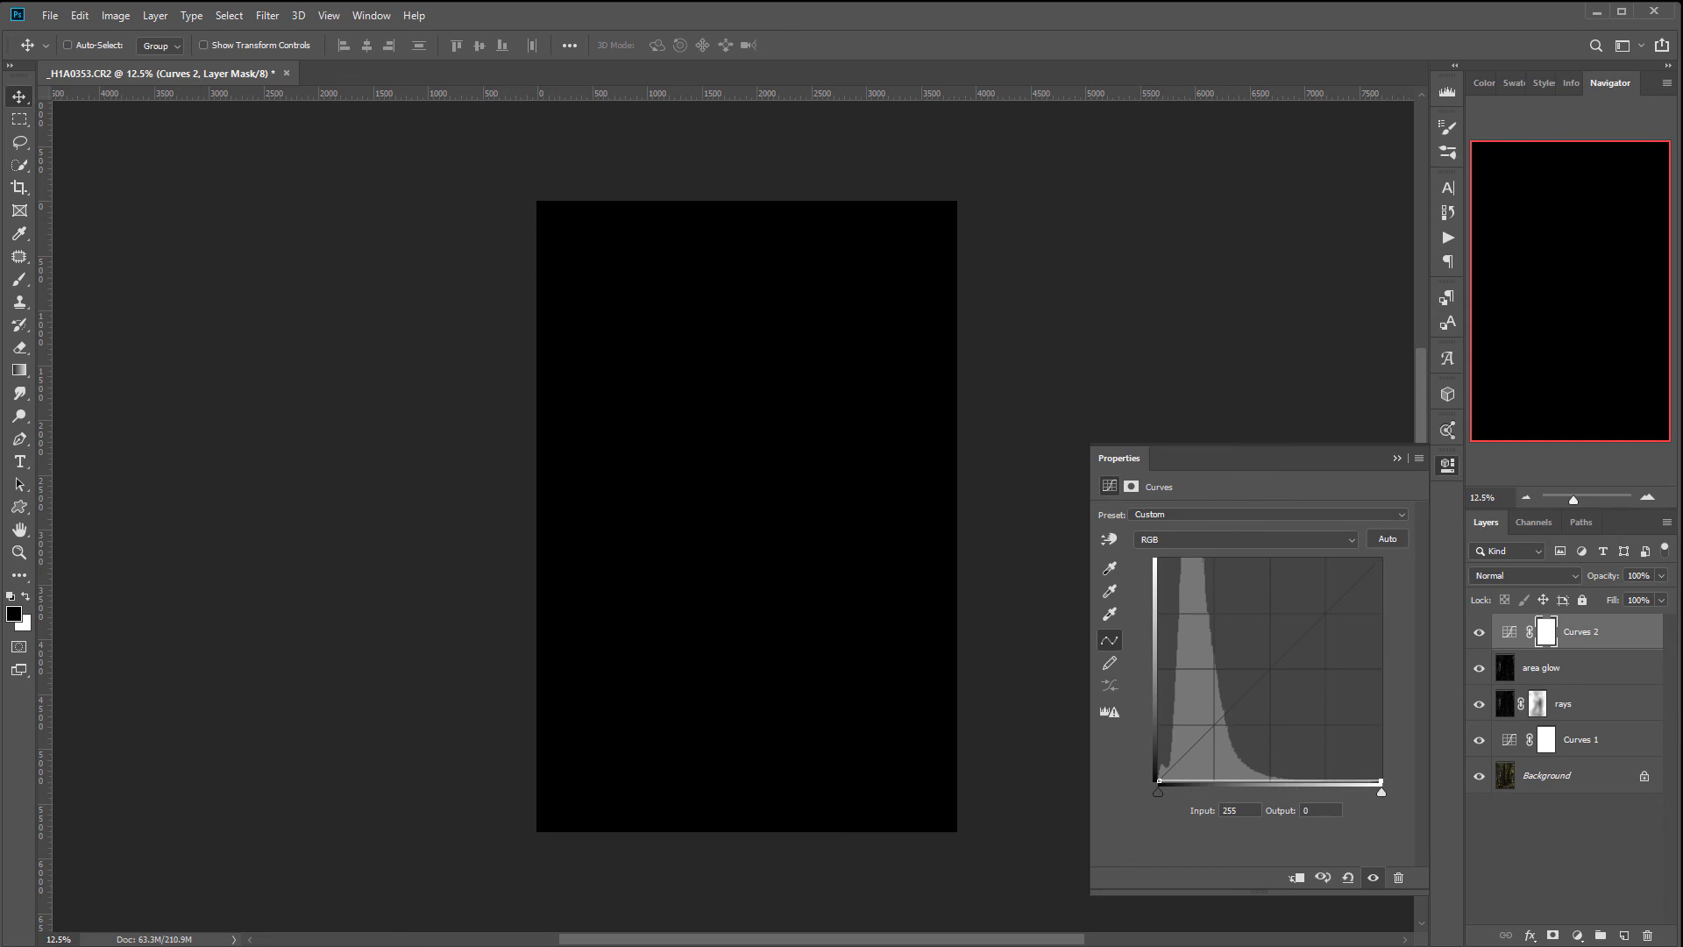
# Mask out the centre with a filled marquee selection and heavily feather the Curves 2 mask
pyautogui.click(19, 120)
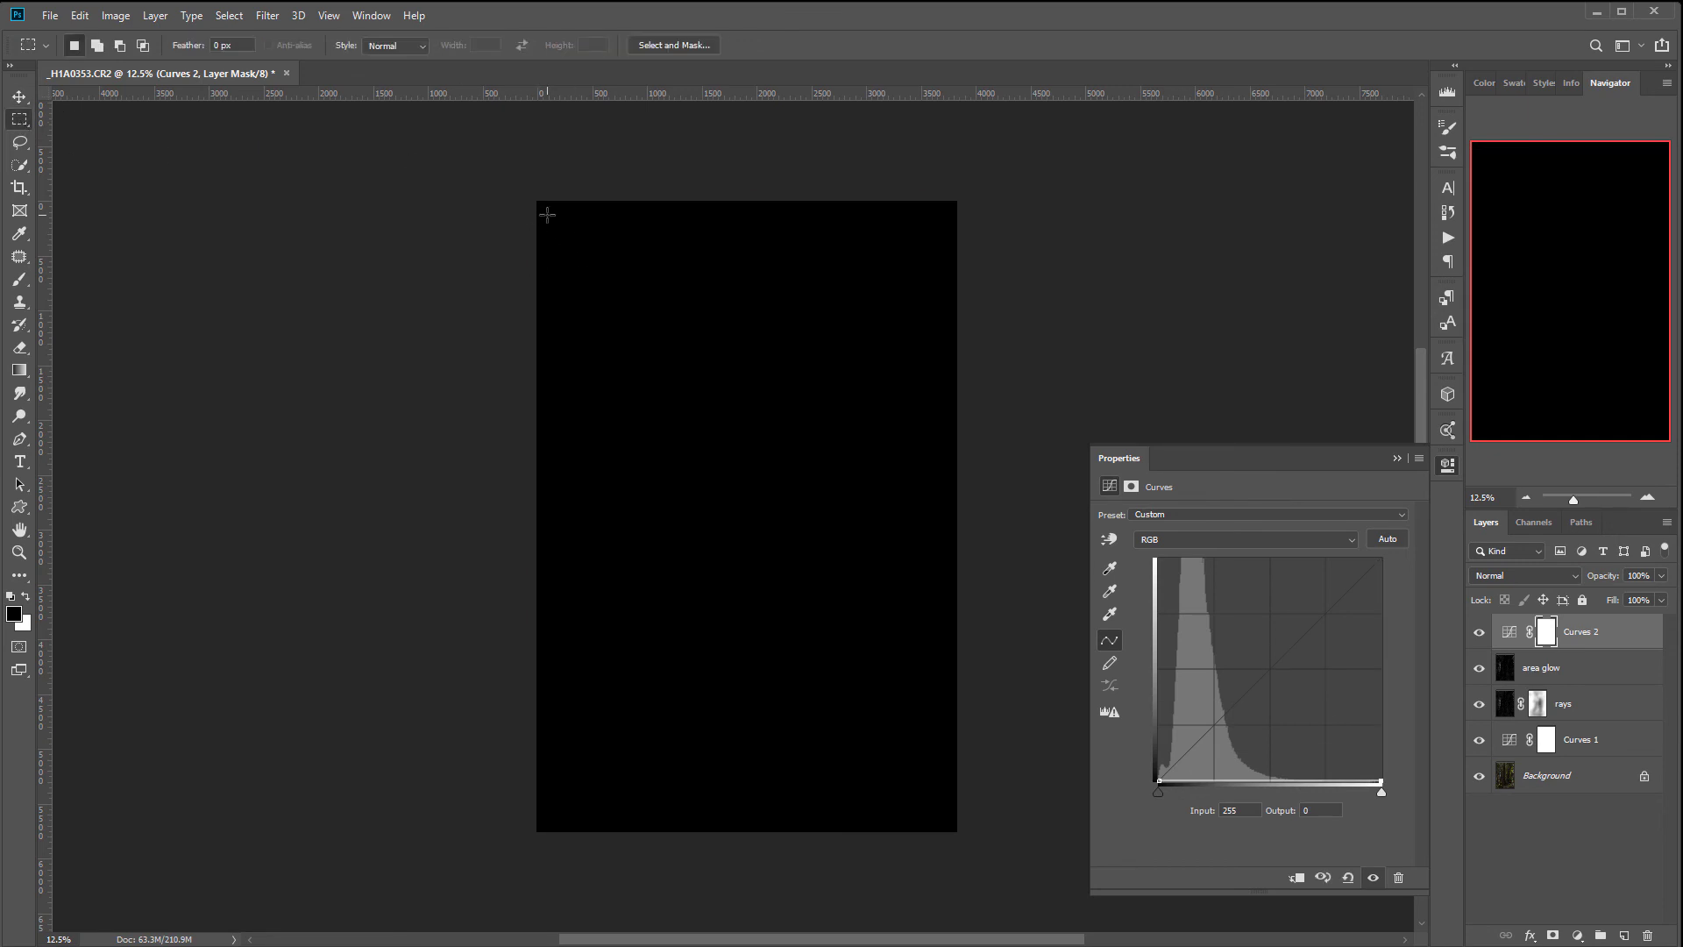
pyautogui.moveTo(547, 211); pyautogui.dragTo(946, 820)
pyautogui.hotkey('alt', 'BackSpace')
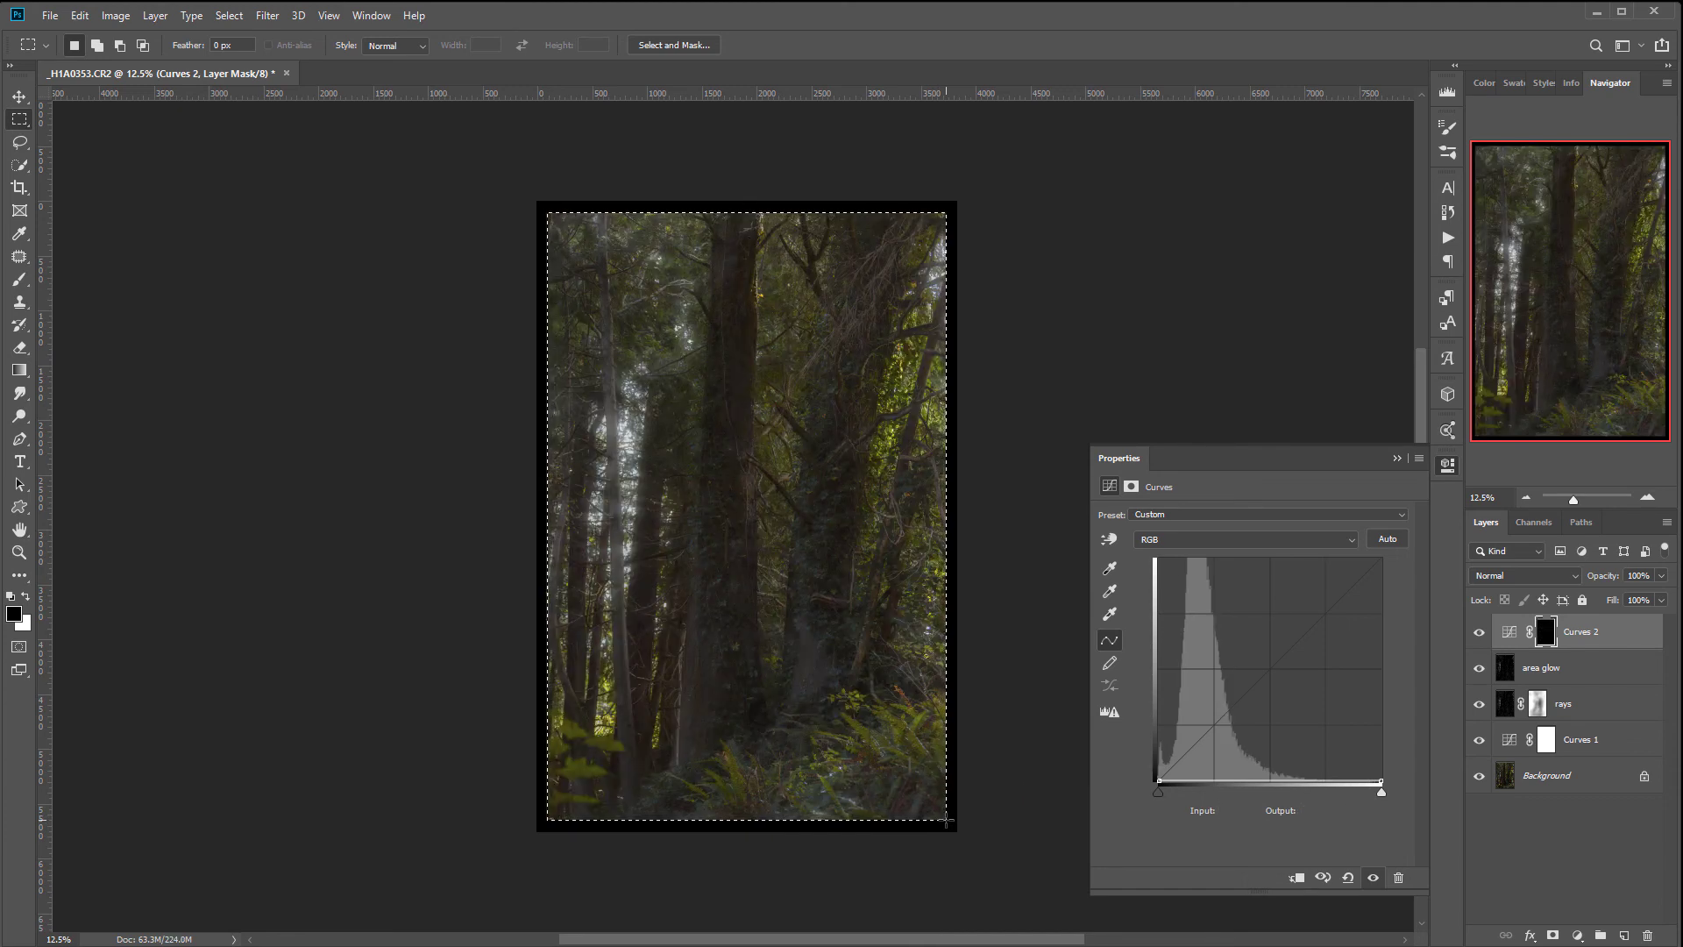
pyautogui.hotkey('ctrl', 'd')
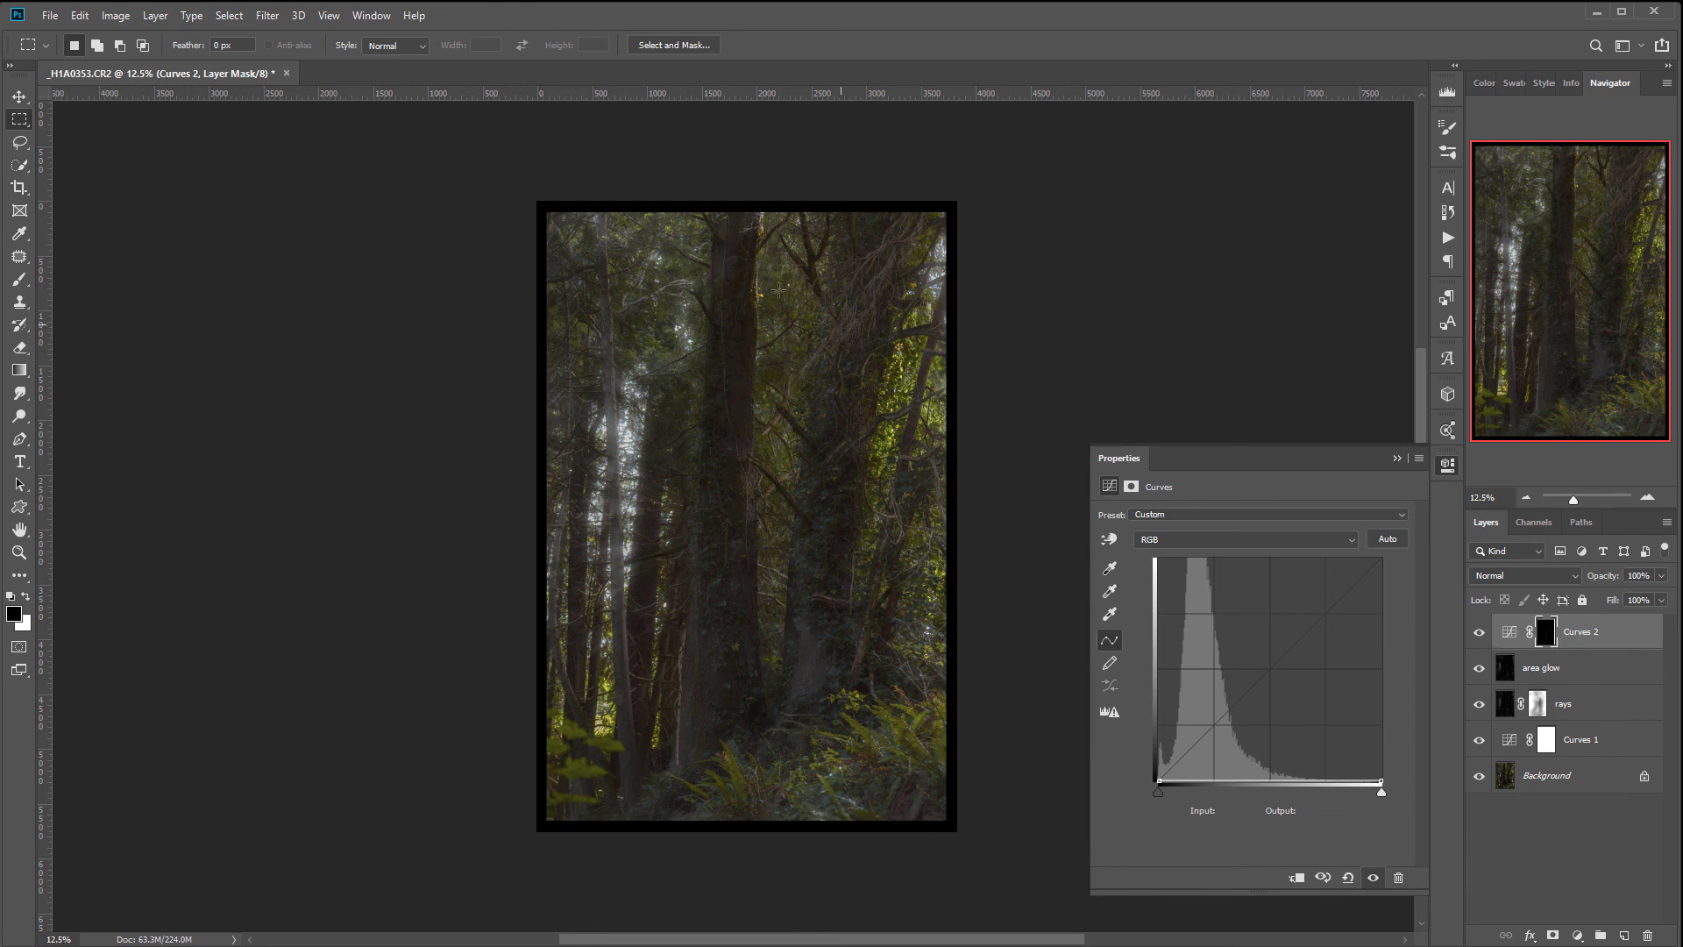
pyautogui.click(1132, 487)
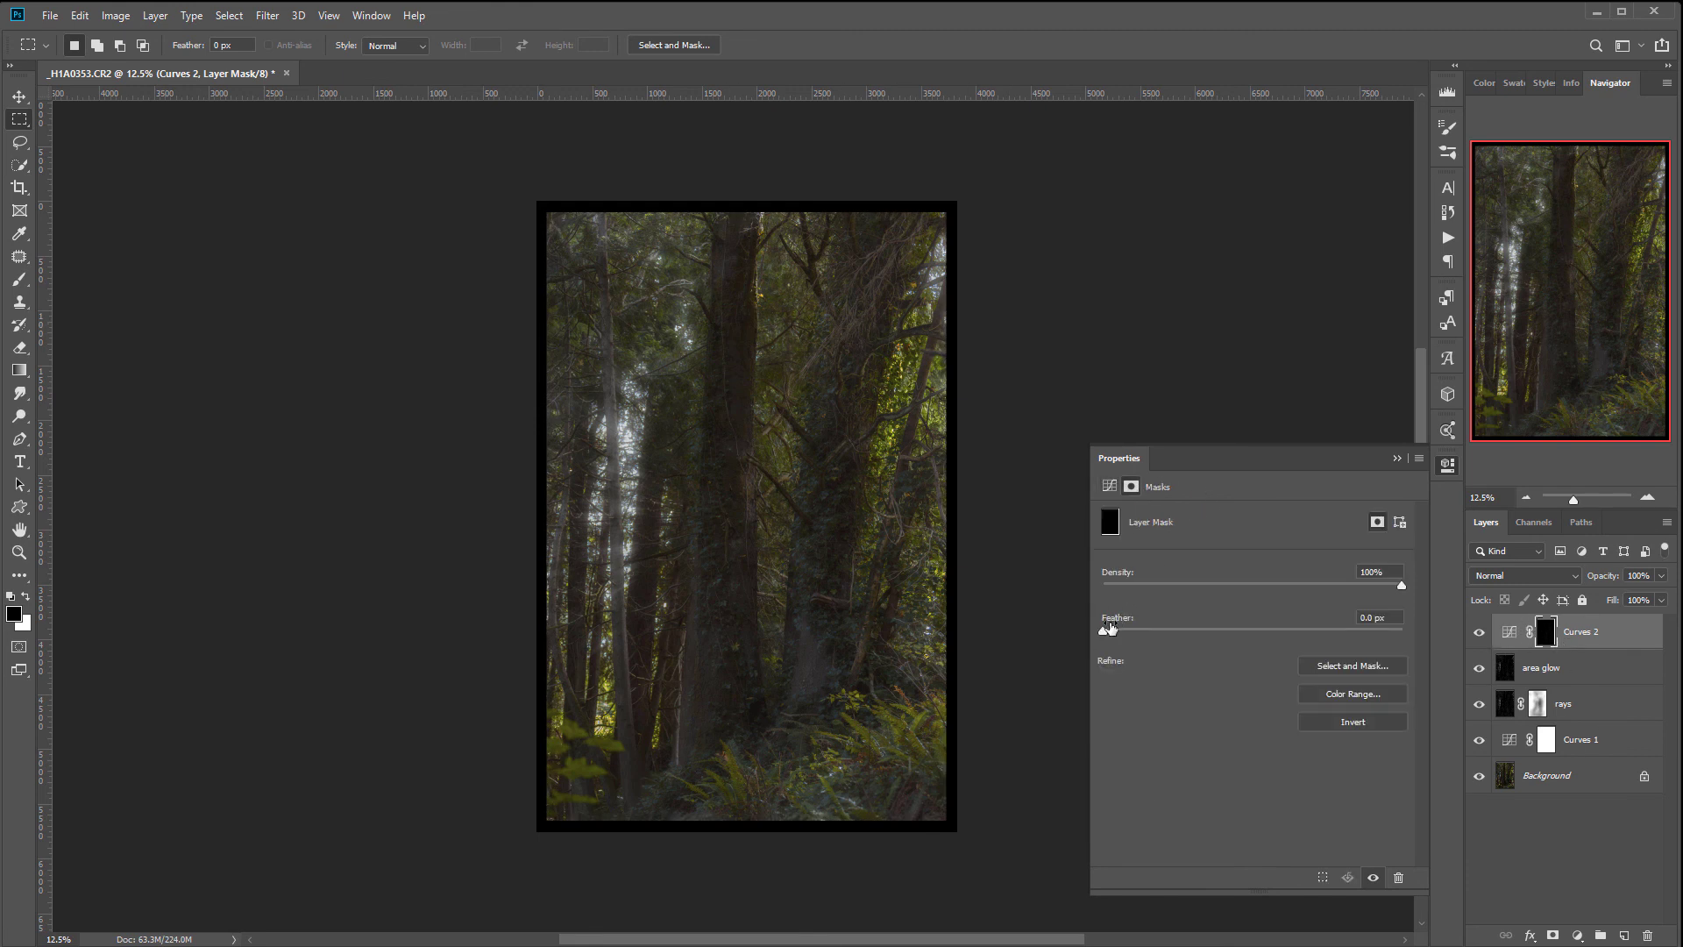
pyautogui.moveTo(1111, 630); pyautogui.dragTo(1373, 640)
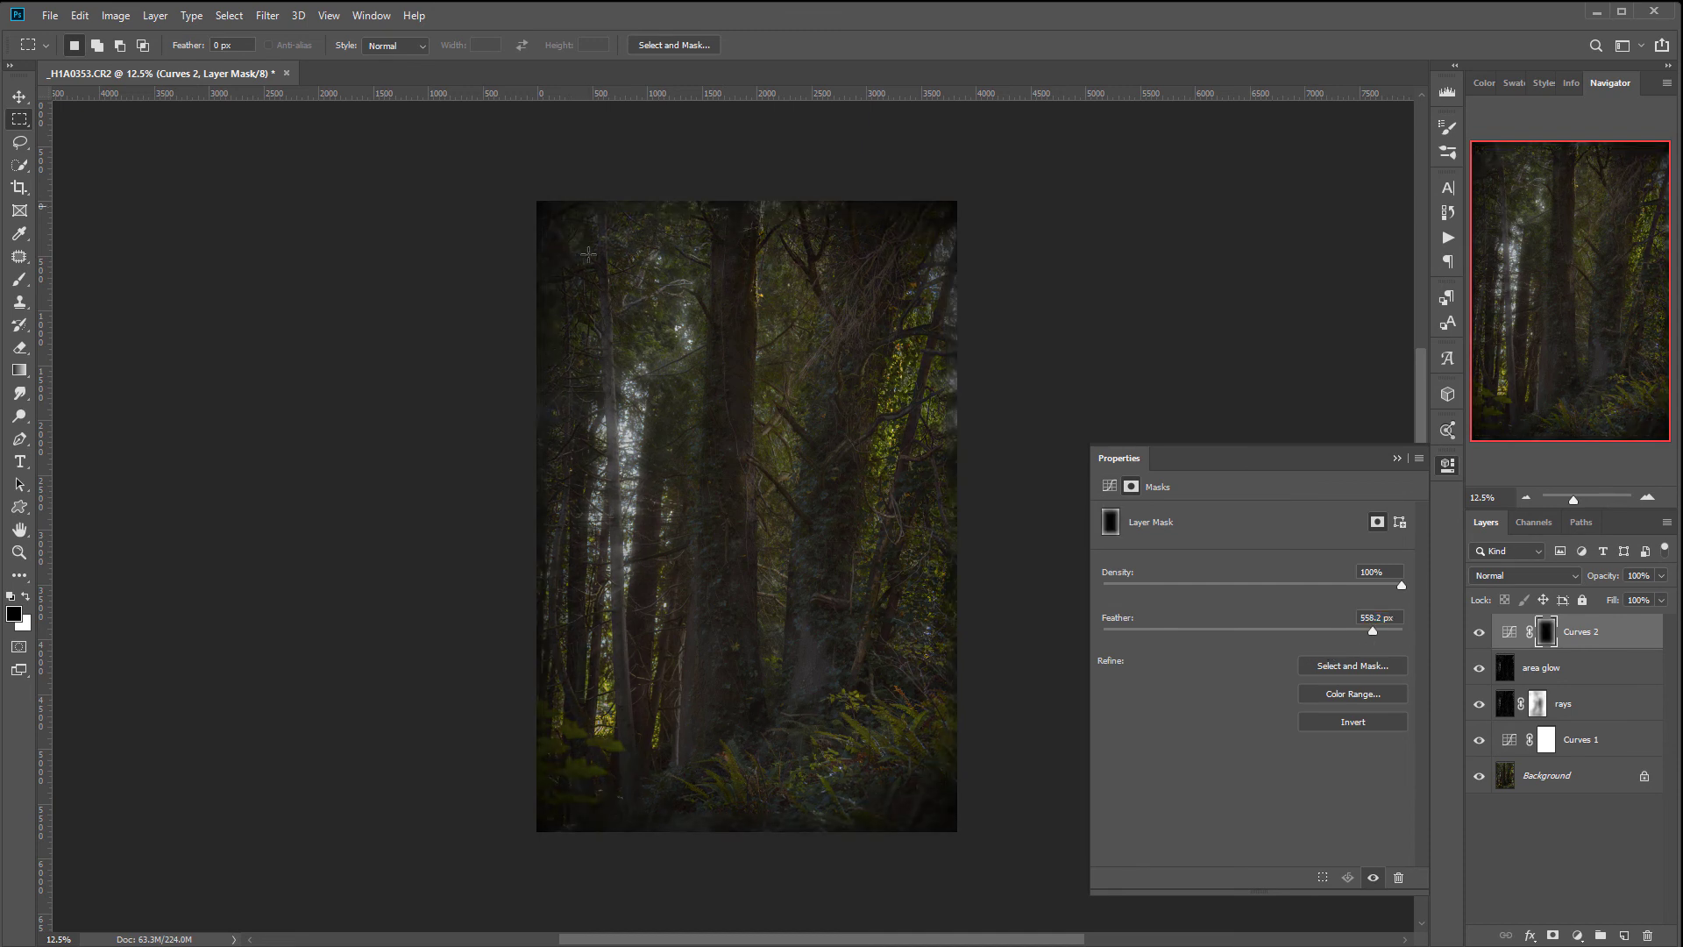
pyautogui.click(1109, 487)
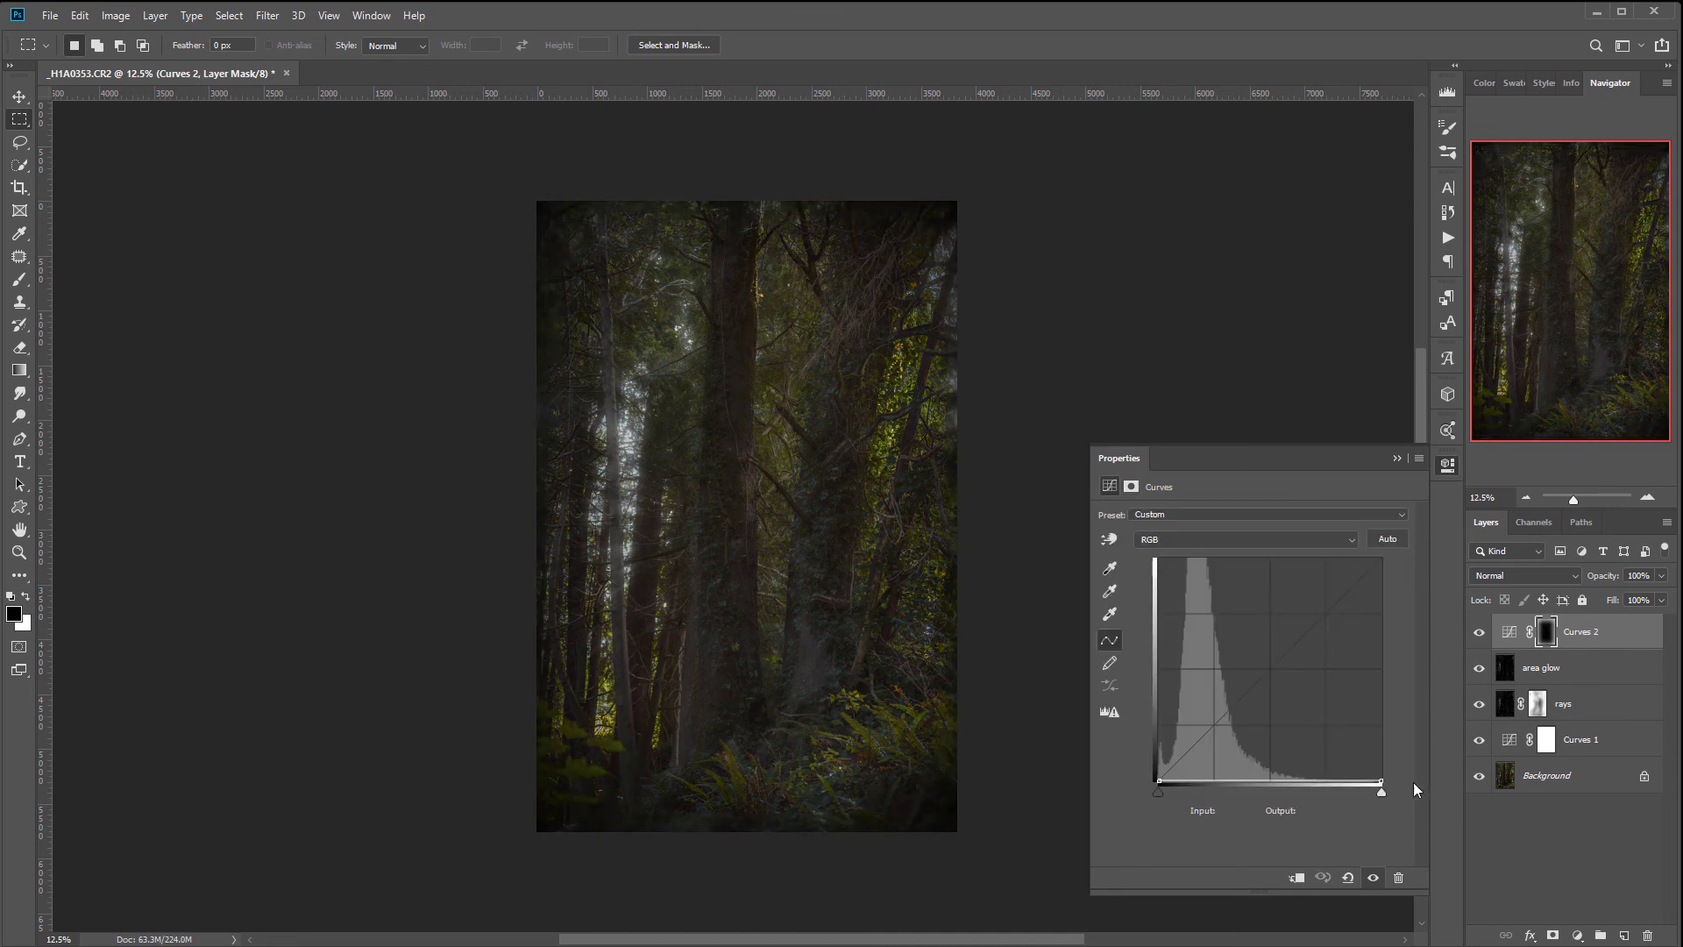
pyautogui.moveTo(1381, 792); pyautogui.dragTo(1161, 792)
pyautogui.moveTo(1161, 559); pyautogui.dragTo(1382, 780)
# Blend Curves 2 in Soft Light and toggle it off and on to compare the vignette
pyautogui.click(1543, 575)
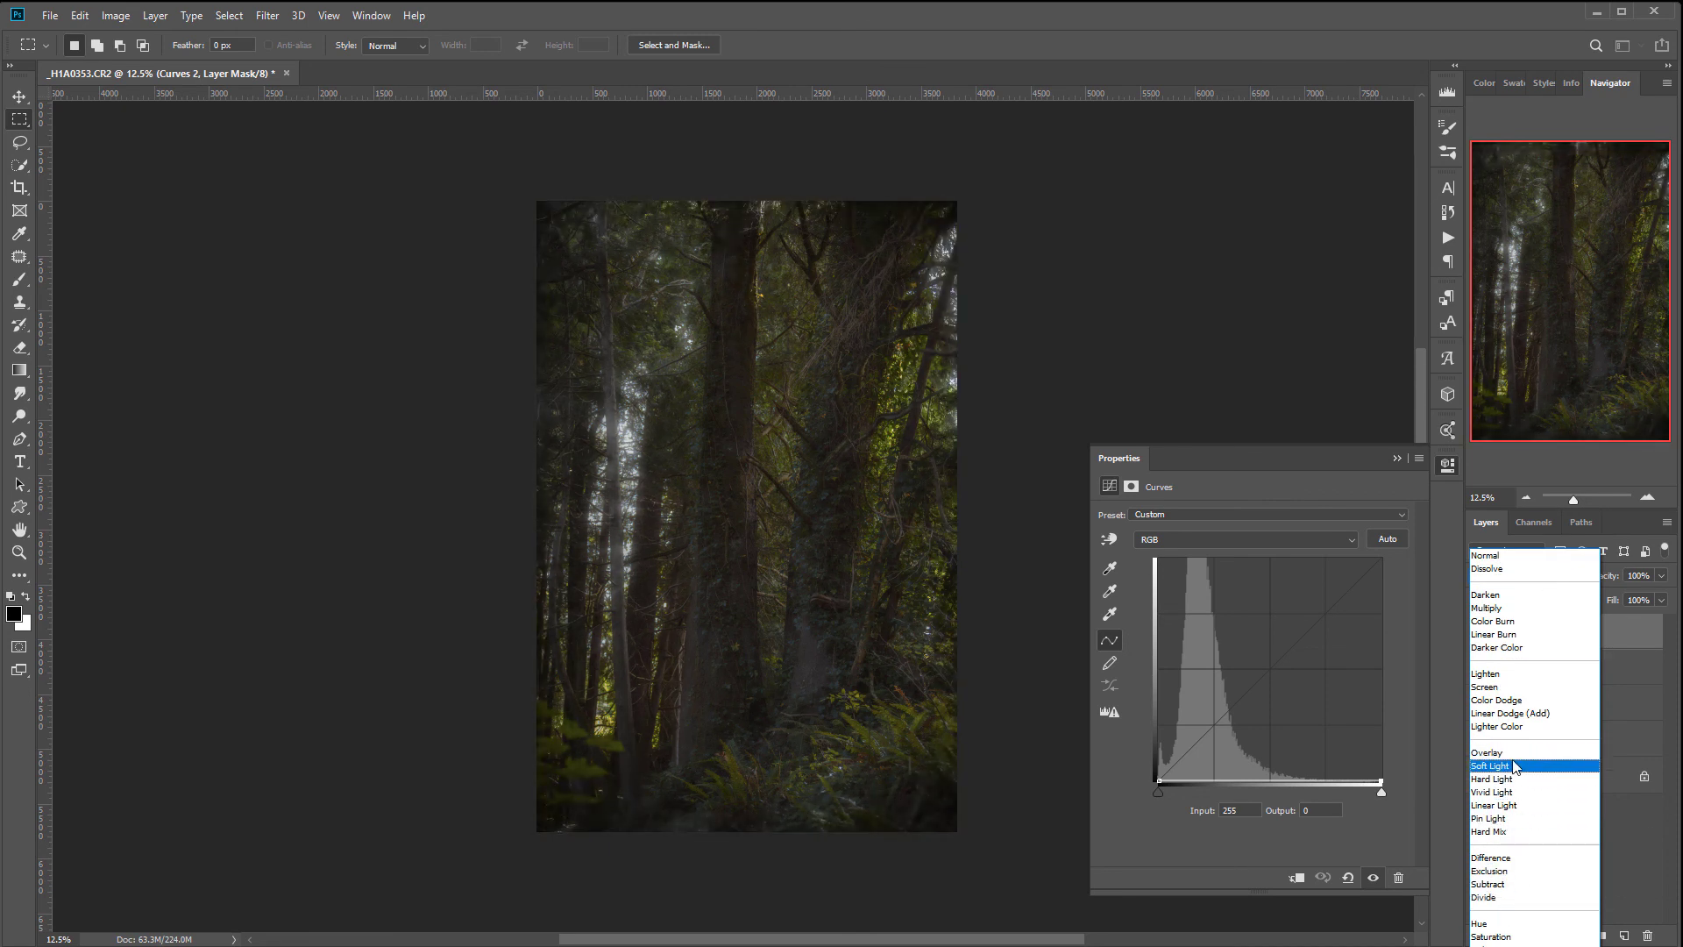
pyautogui.click(1490, 765)
pyautogui.click(1446, 464)
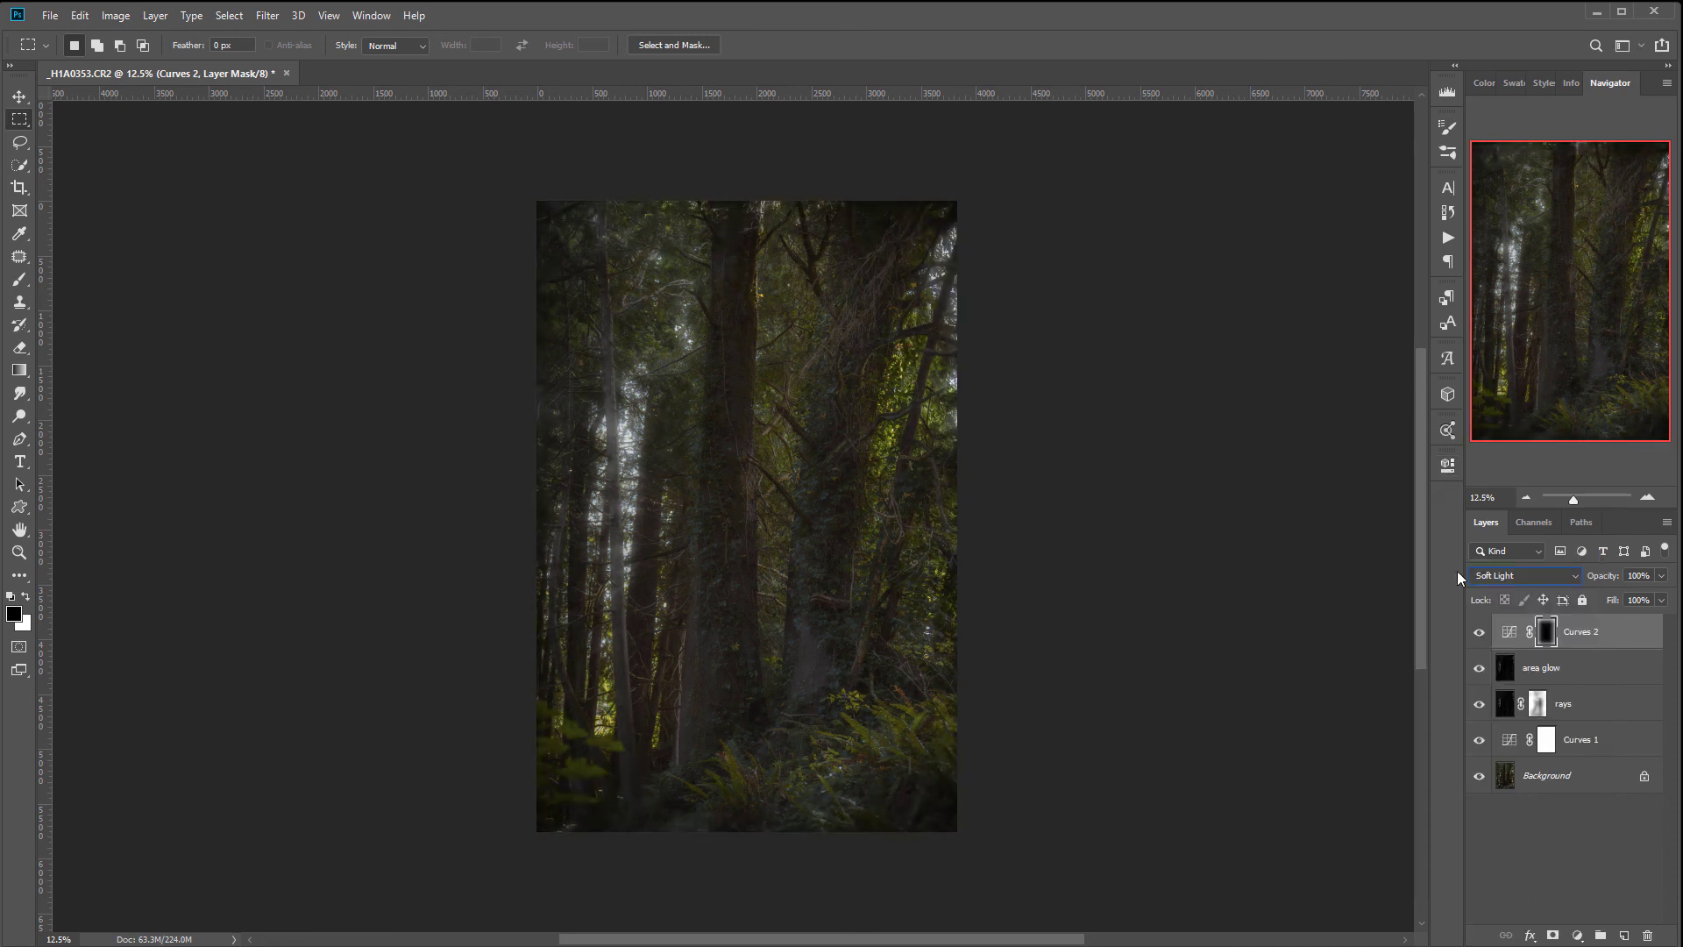
pyautogui.click(1480, 633)
pyautogui.click(1479, 633)
pyautogui.click(1480, 633)
pyautogui.click(1479, 633)
# Move Curves 2 lower in the stack, then try a stamped merge and delete it
pyautogui.moveTo(1602, 628); pyautogui.dragTo(1597, 720)
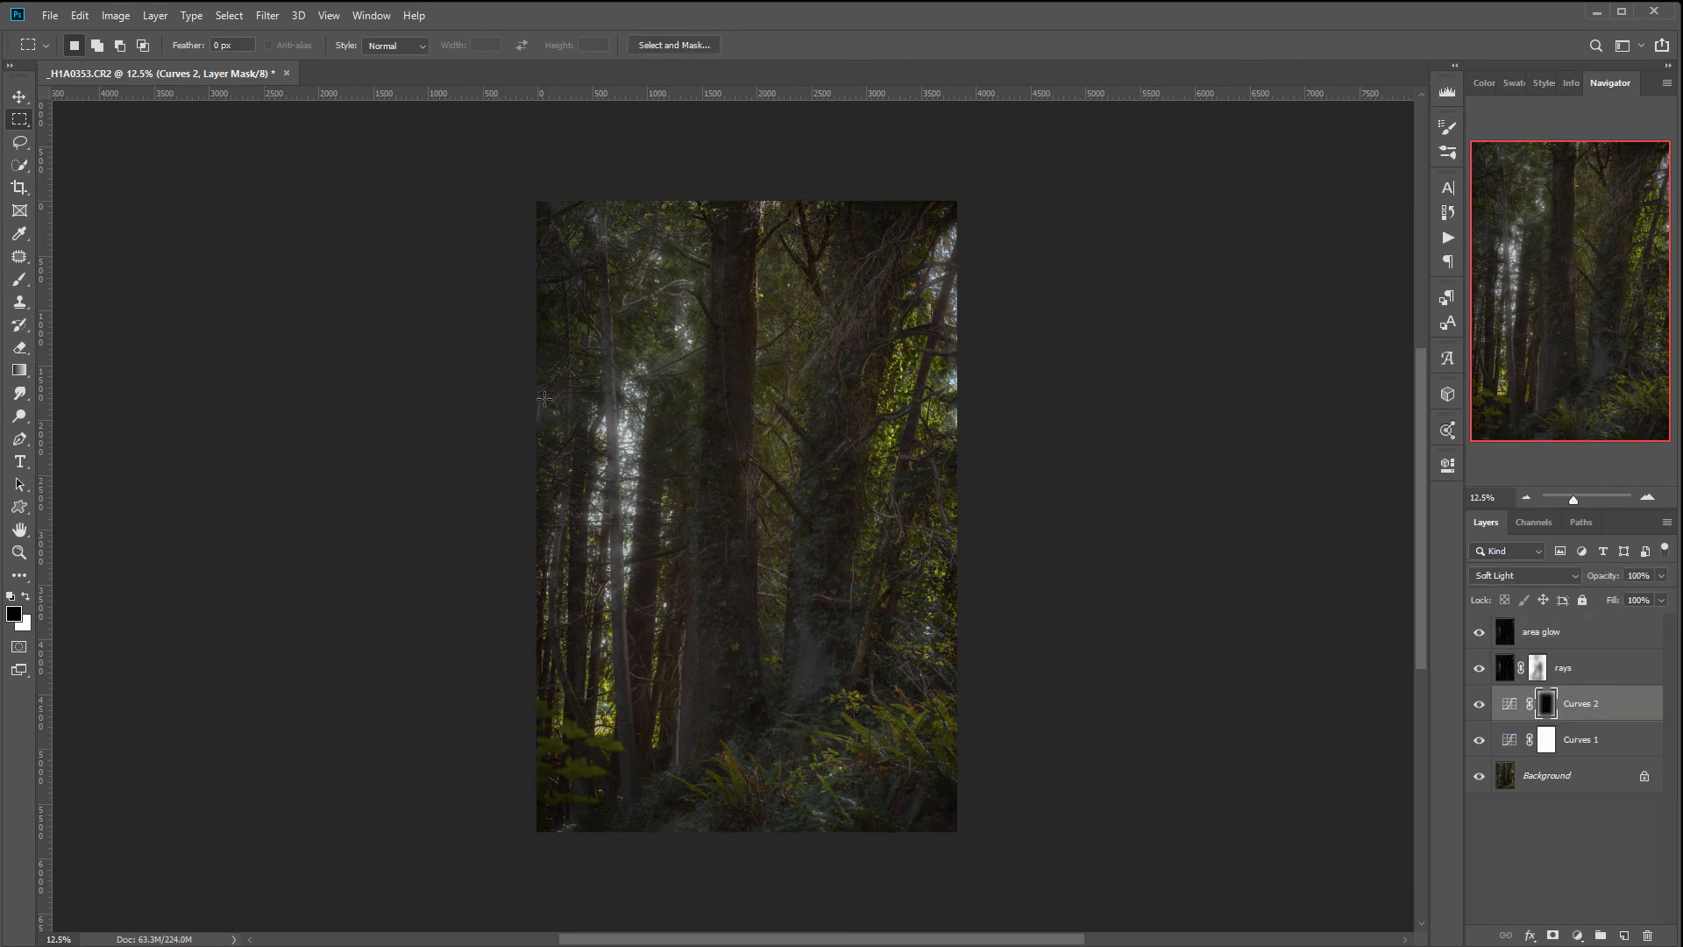
pyautogui.click(1479, 707)
pyautogui.click(1479, 707)
pyautogui.click(1625, 638)
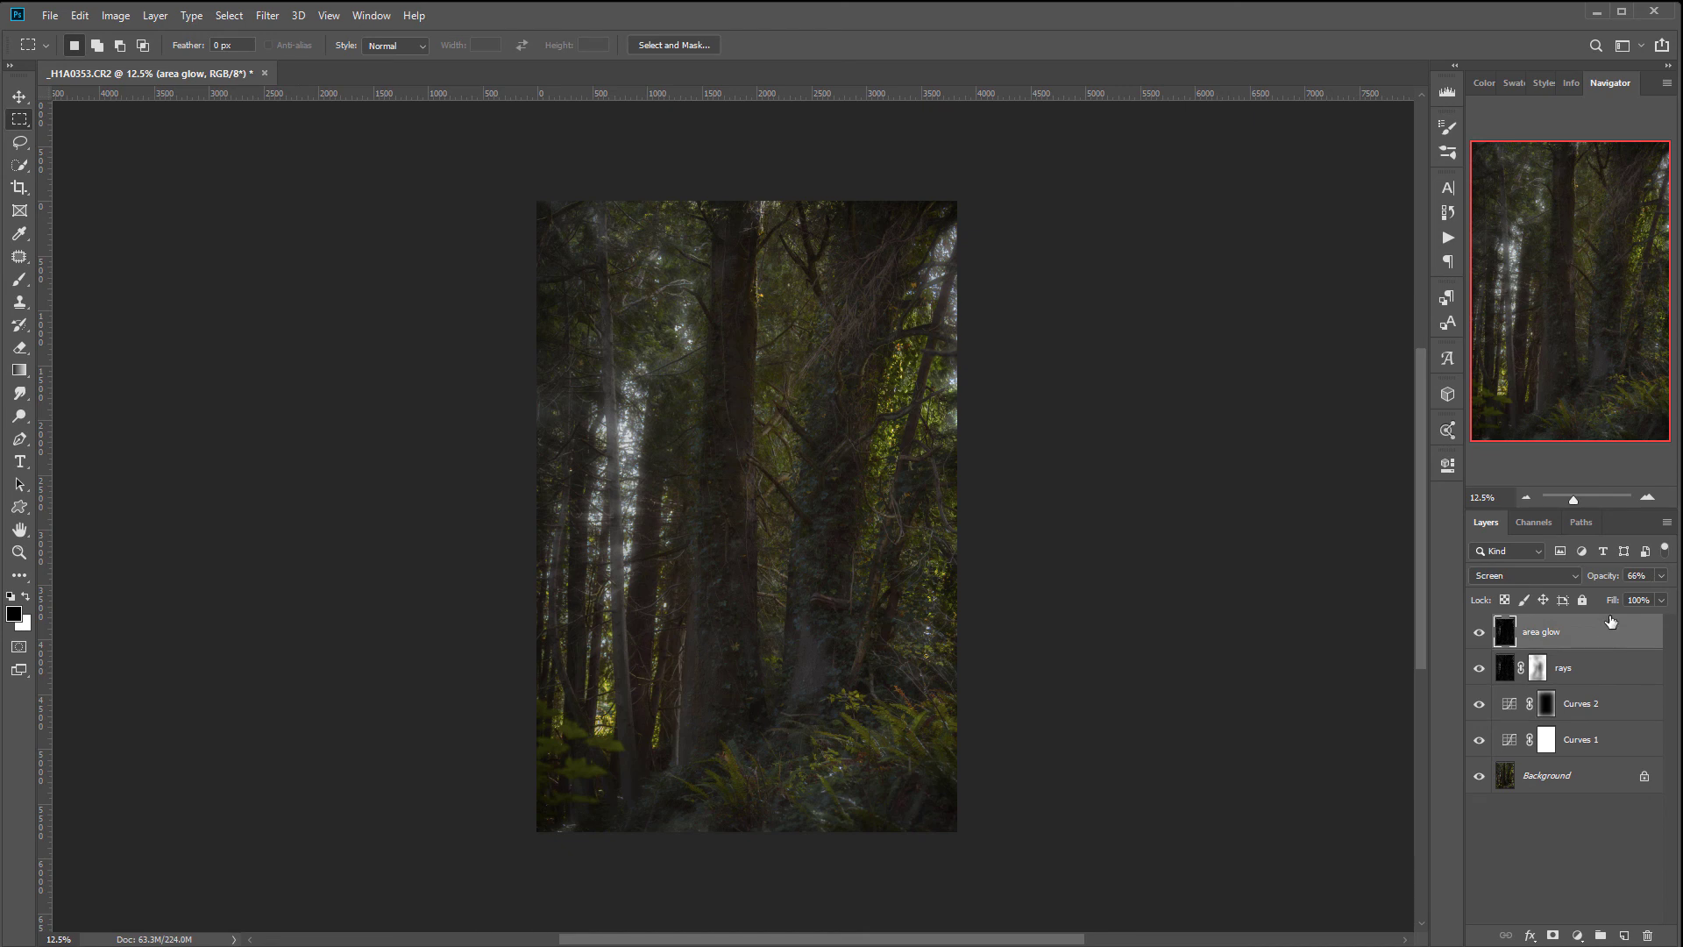
pyautogui.hotkey('ctrl', 'shift', 'alt', 'e')
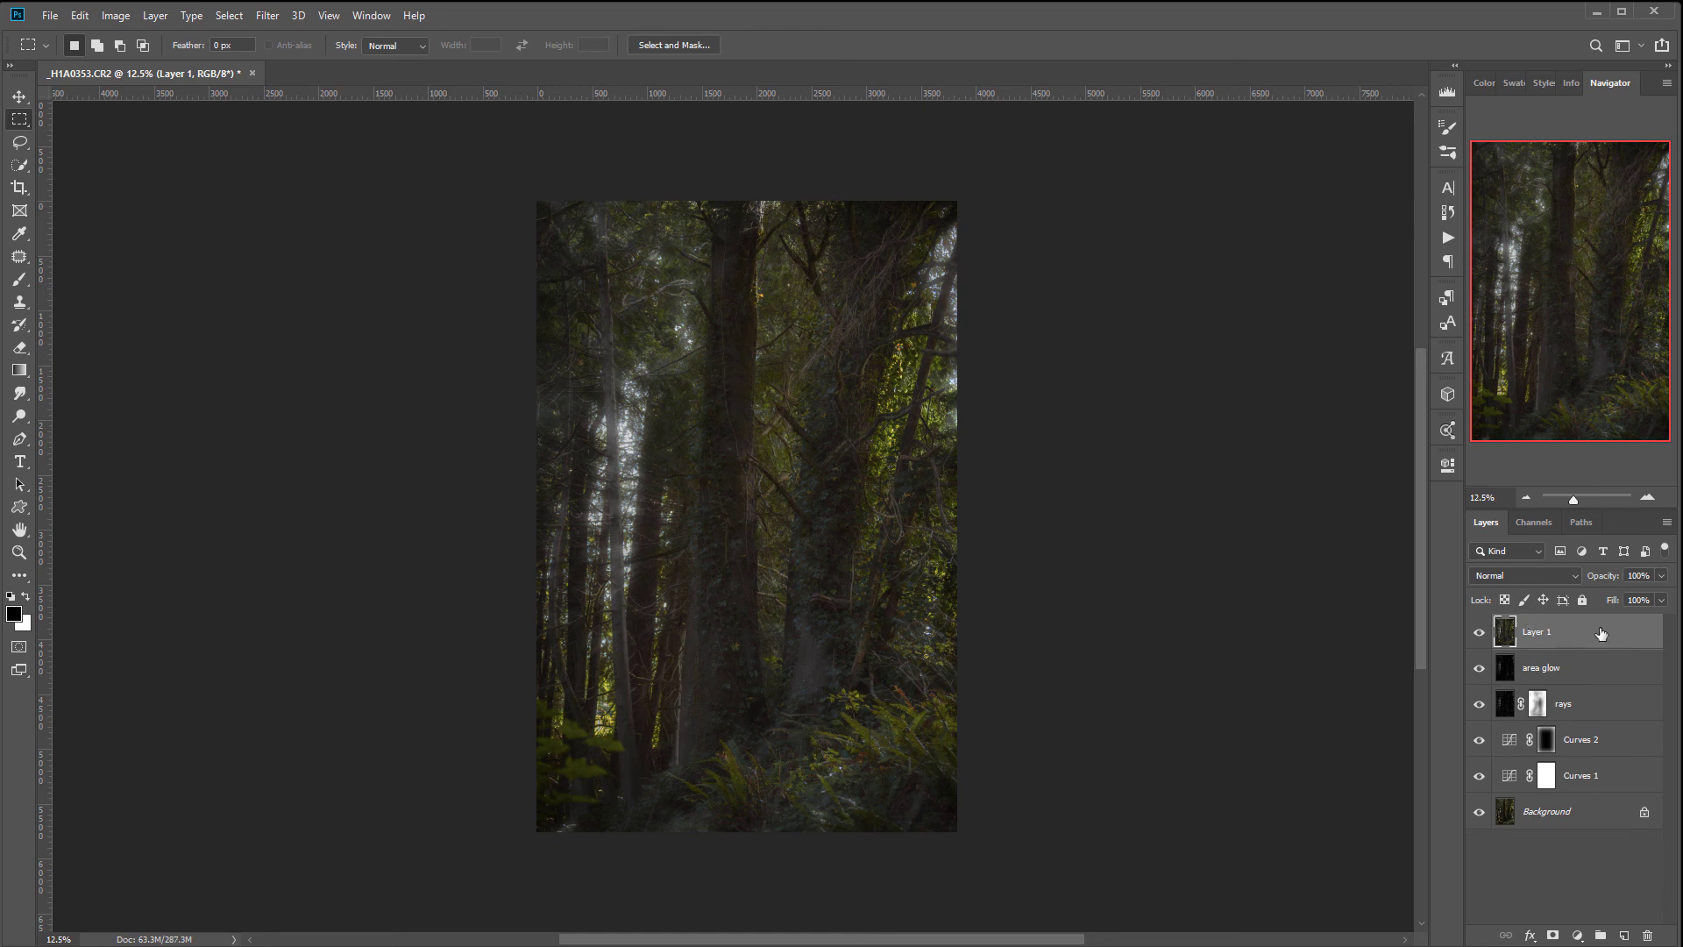
pyautogui.moveTo(1600, 635); pyautogui.dragTo(1580, 728)
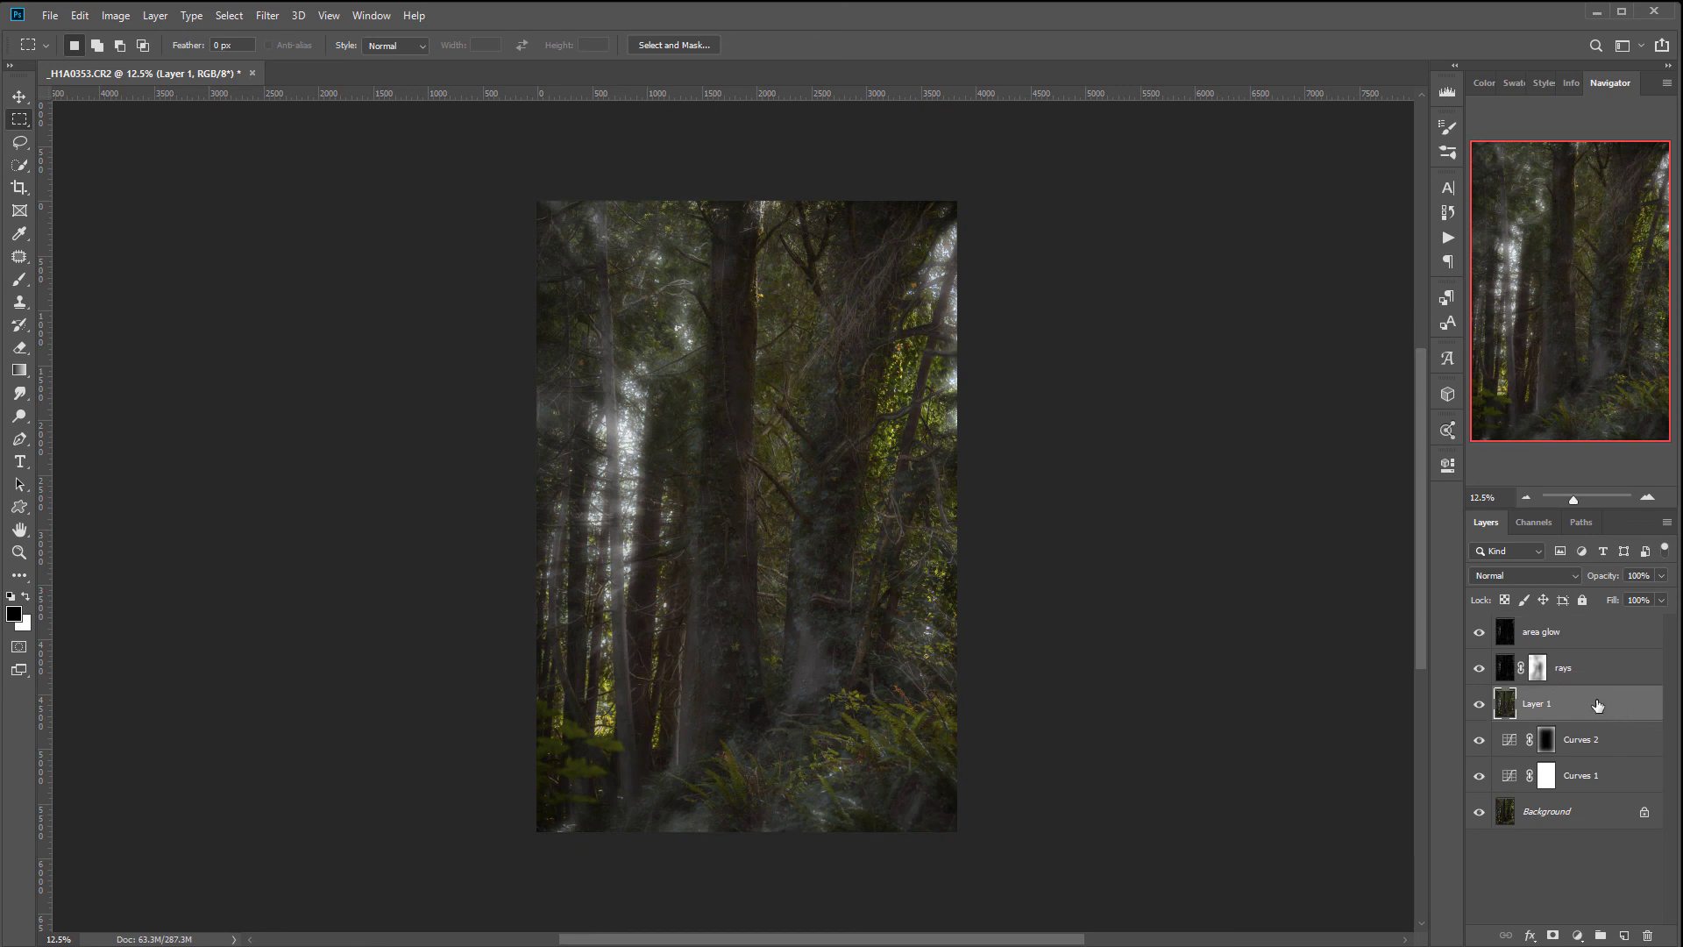
pyautogui.press('Delete')
# Hide rays and area glow, then stamp the visible layers into a new Layer 1
pyautogui.click(1482, 666)
pyautogui.click(1480, 631)
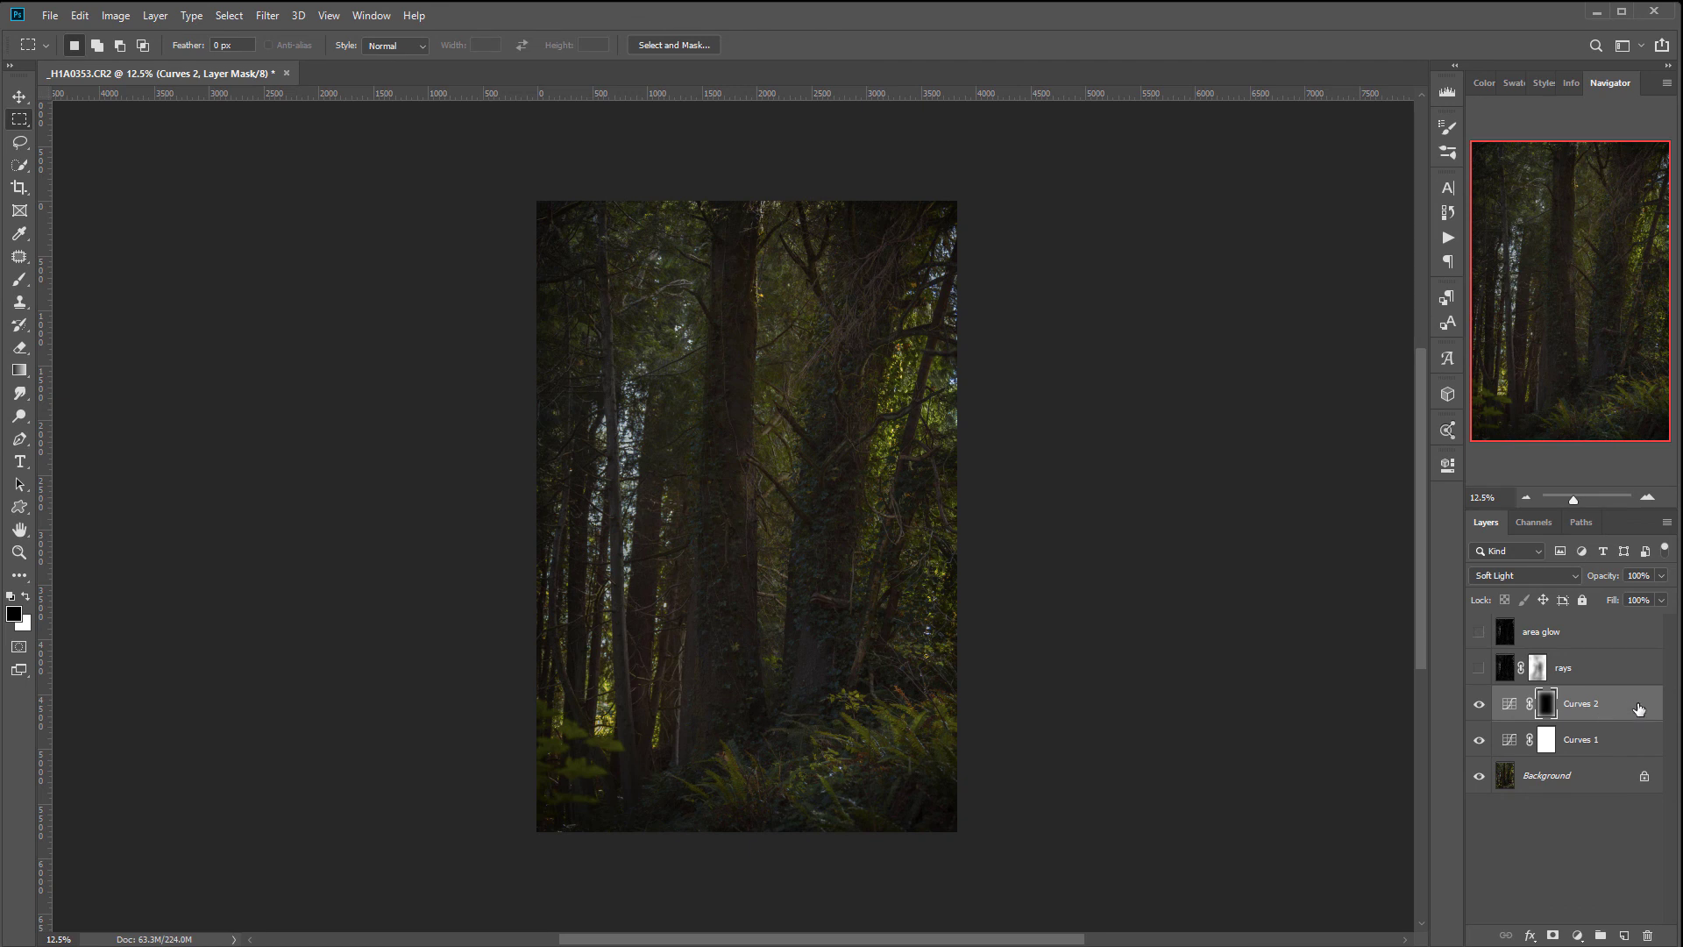
pyautogui.hotkey('ctrl', 'shift', 'alt', 'e')
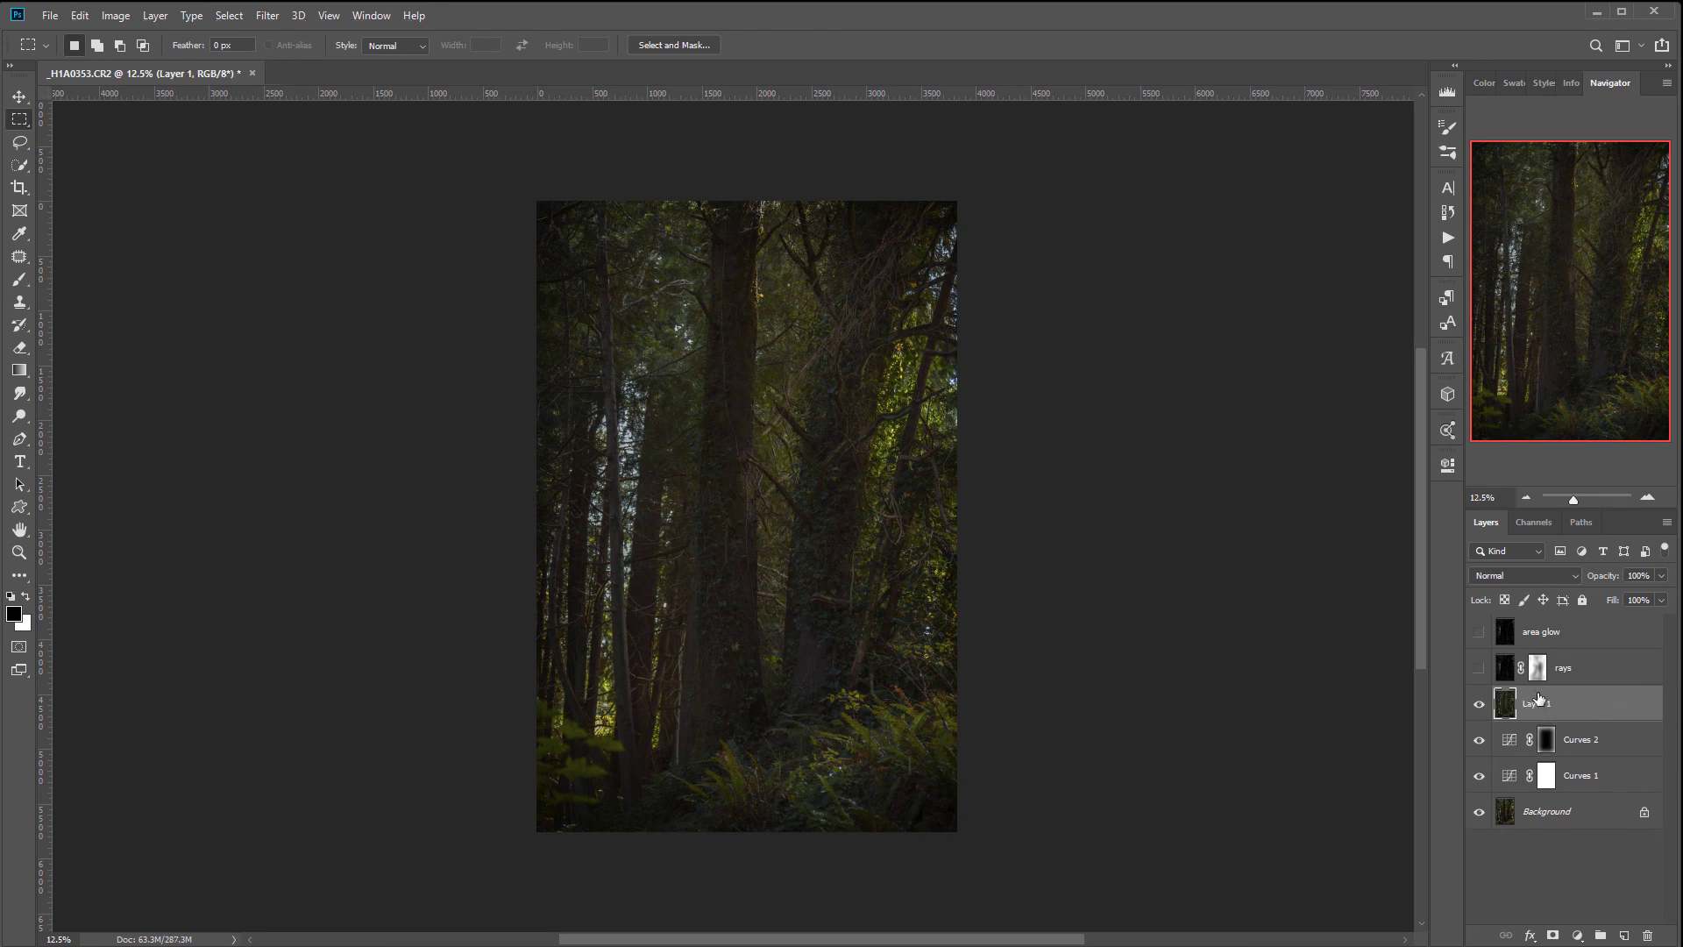
# Apply an enlarged, wide-feathered 16 px Iris Blur to Layer 1, keeping the centre trunk sharp
pyautogui.click(262, 19)
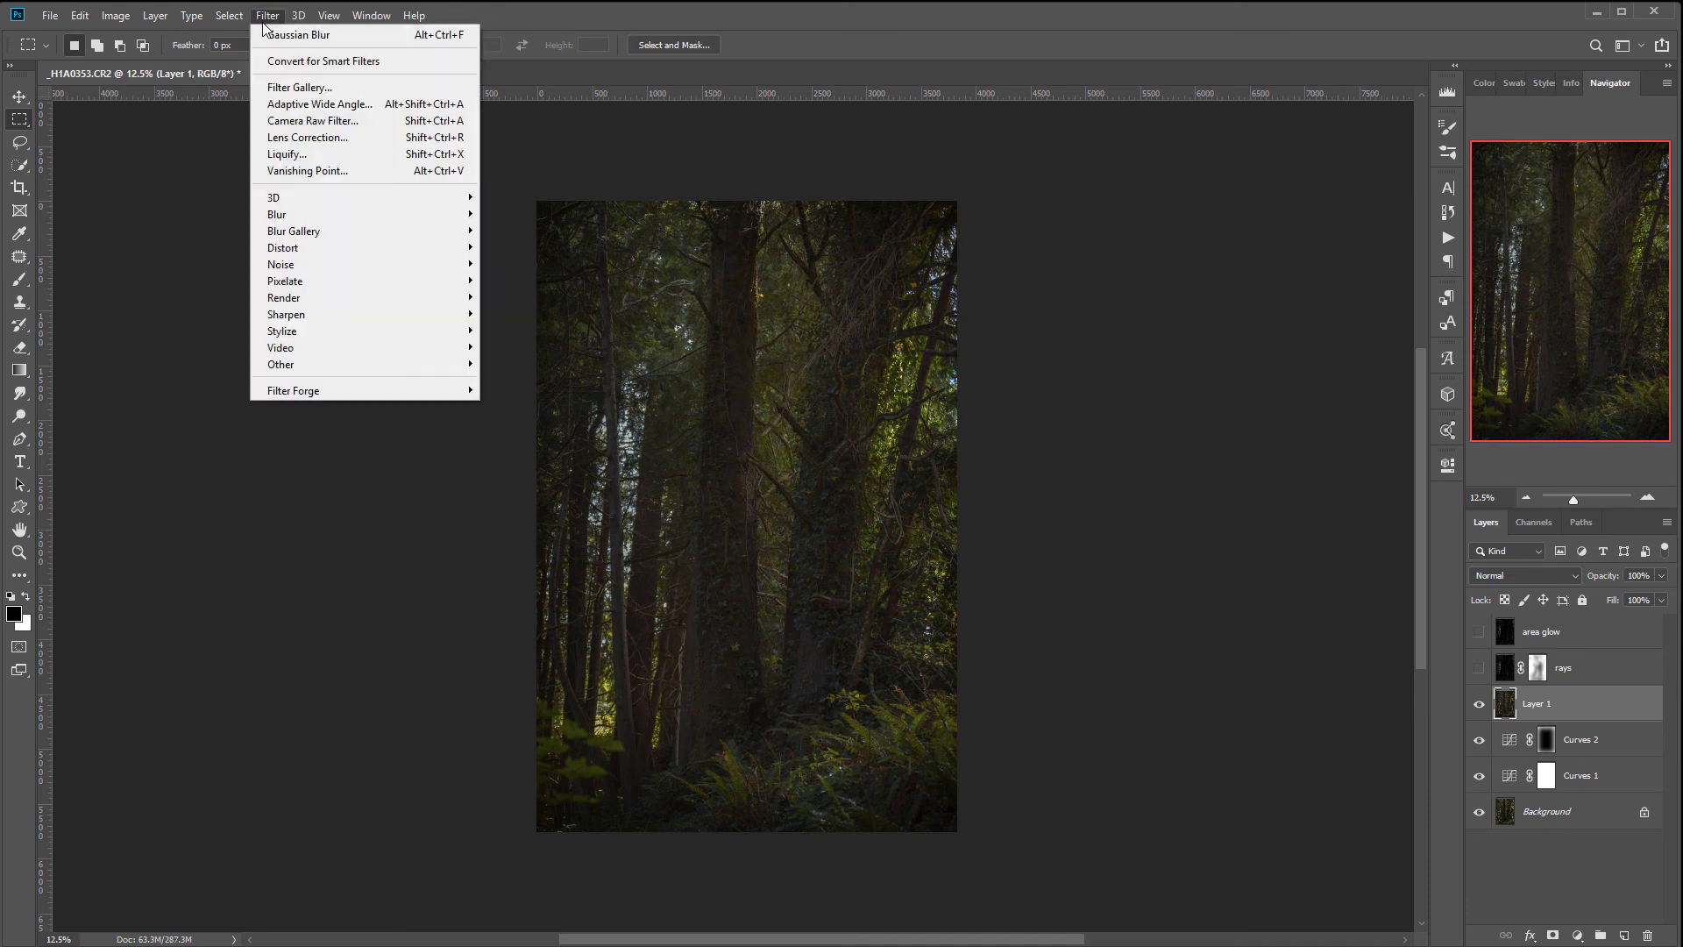
pyautogui.moveTo(364, 232)
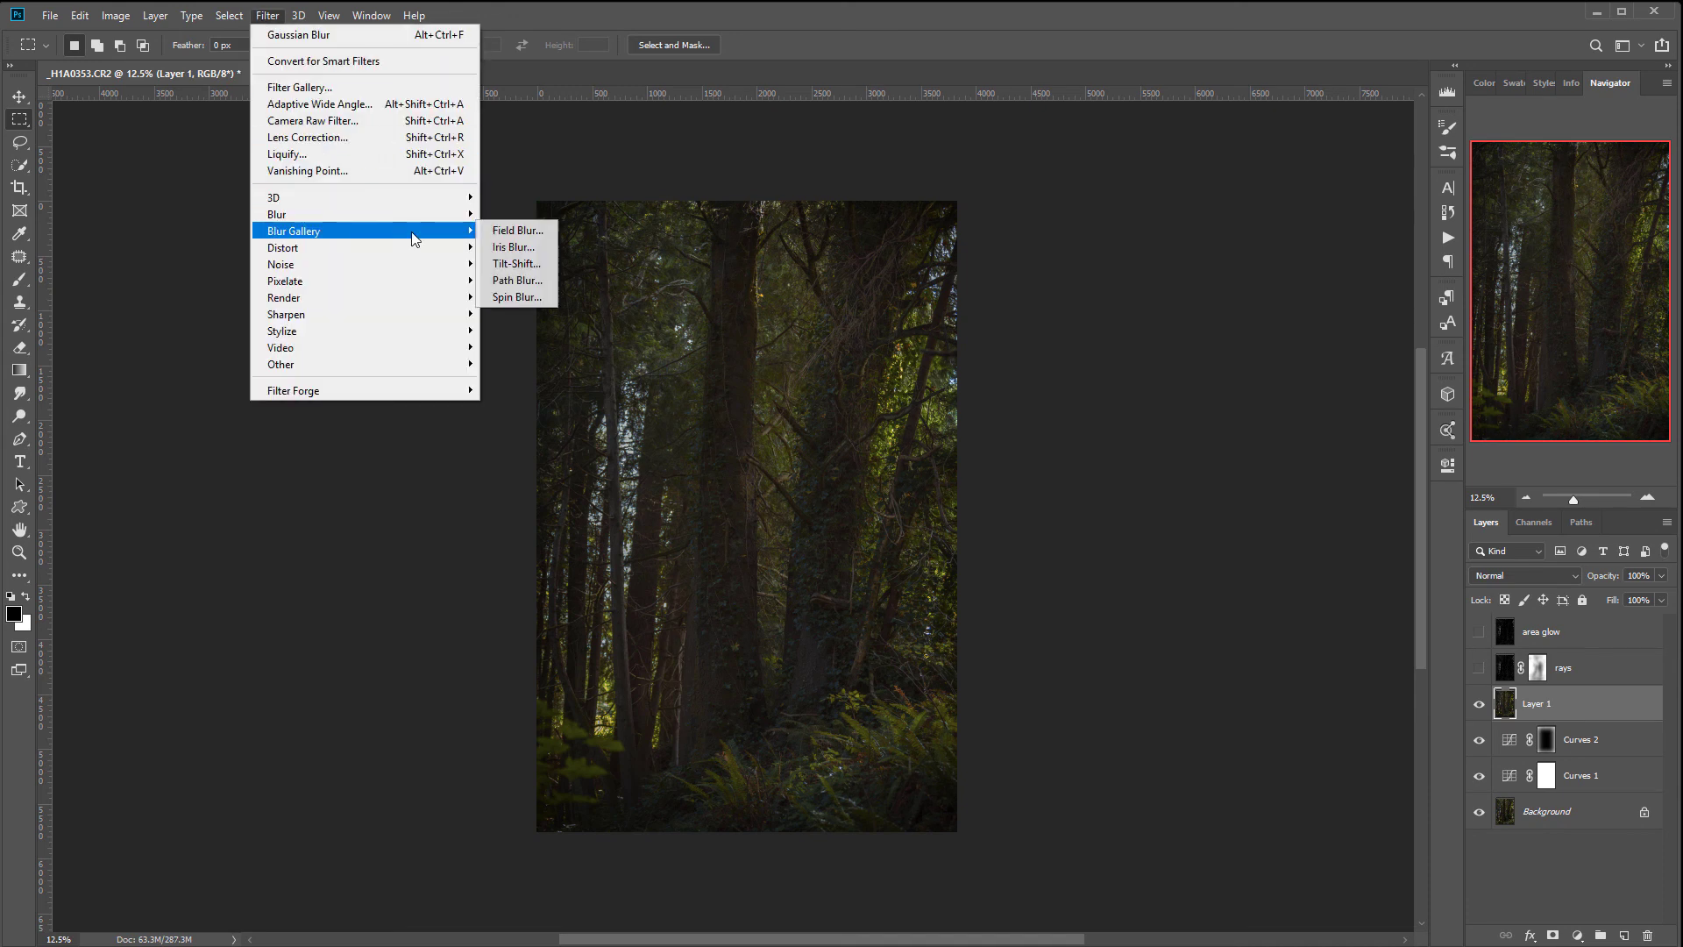
pyautogui.click(525, 248)
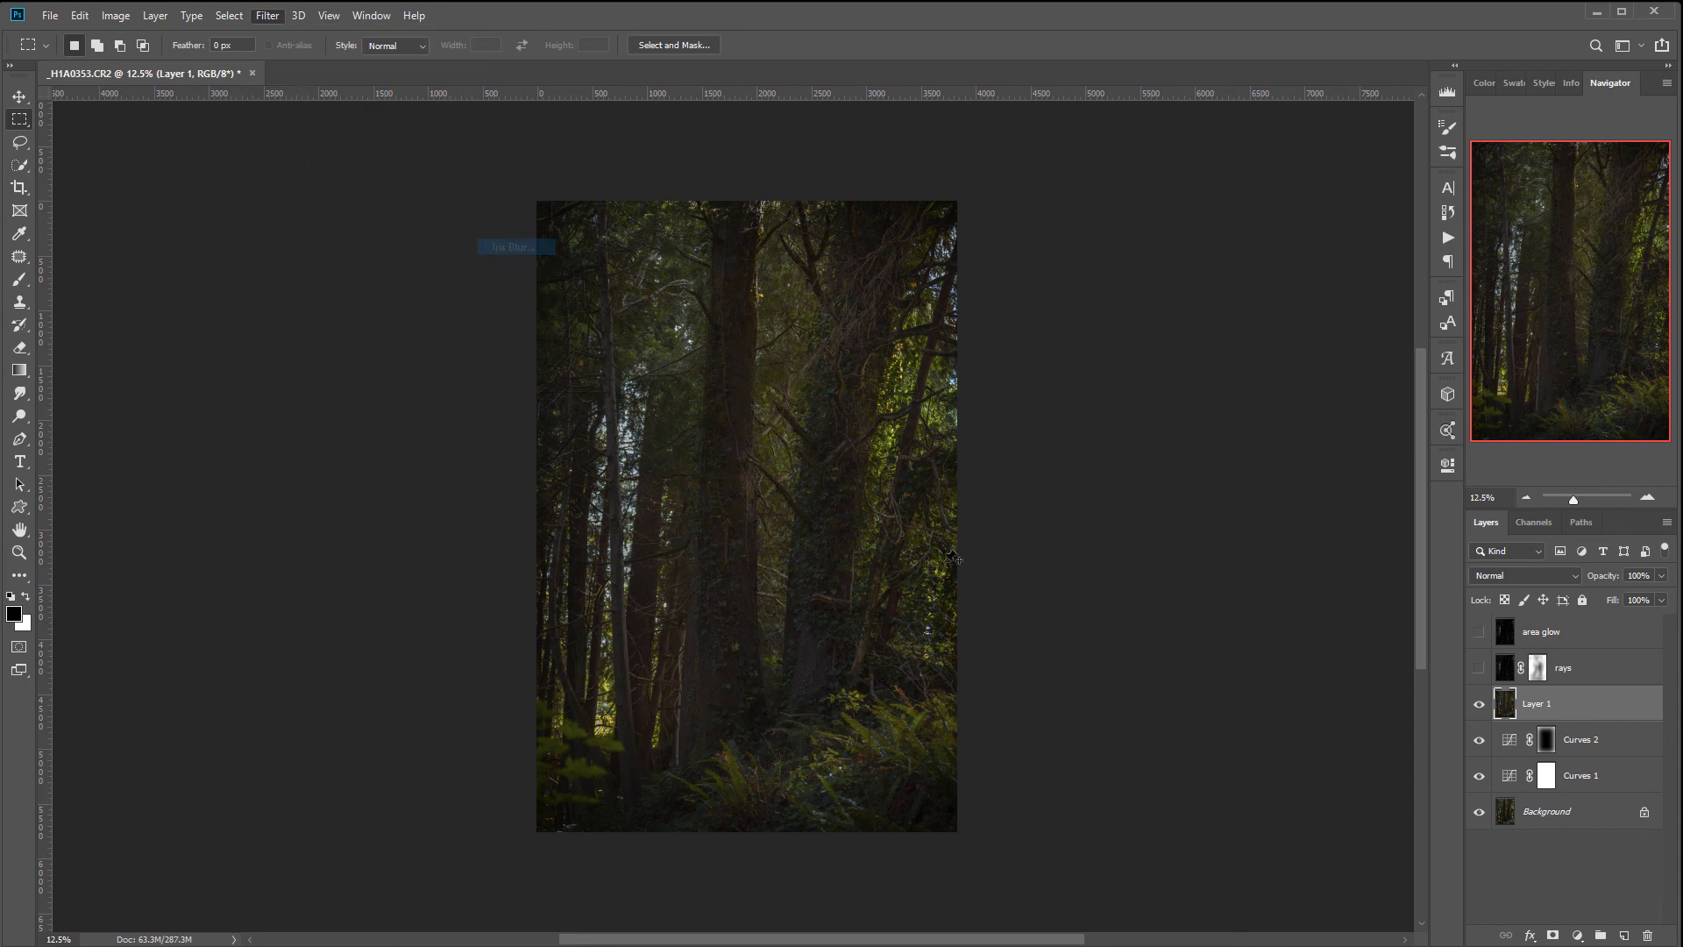
pyautogui.moveTo(763, 401); pyautogui.dragTo(763, 396)
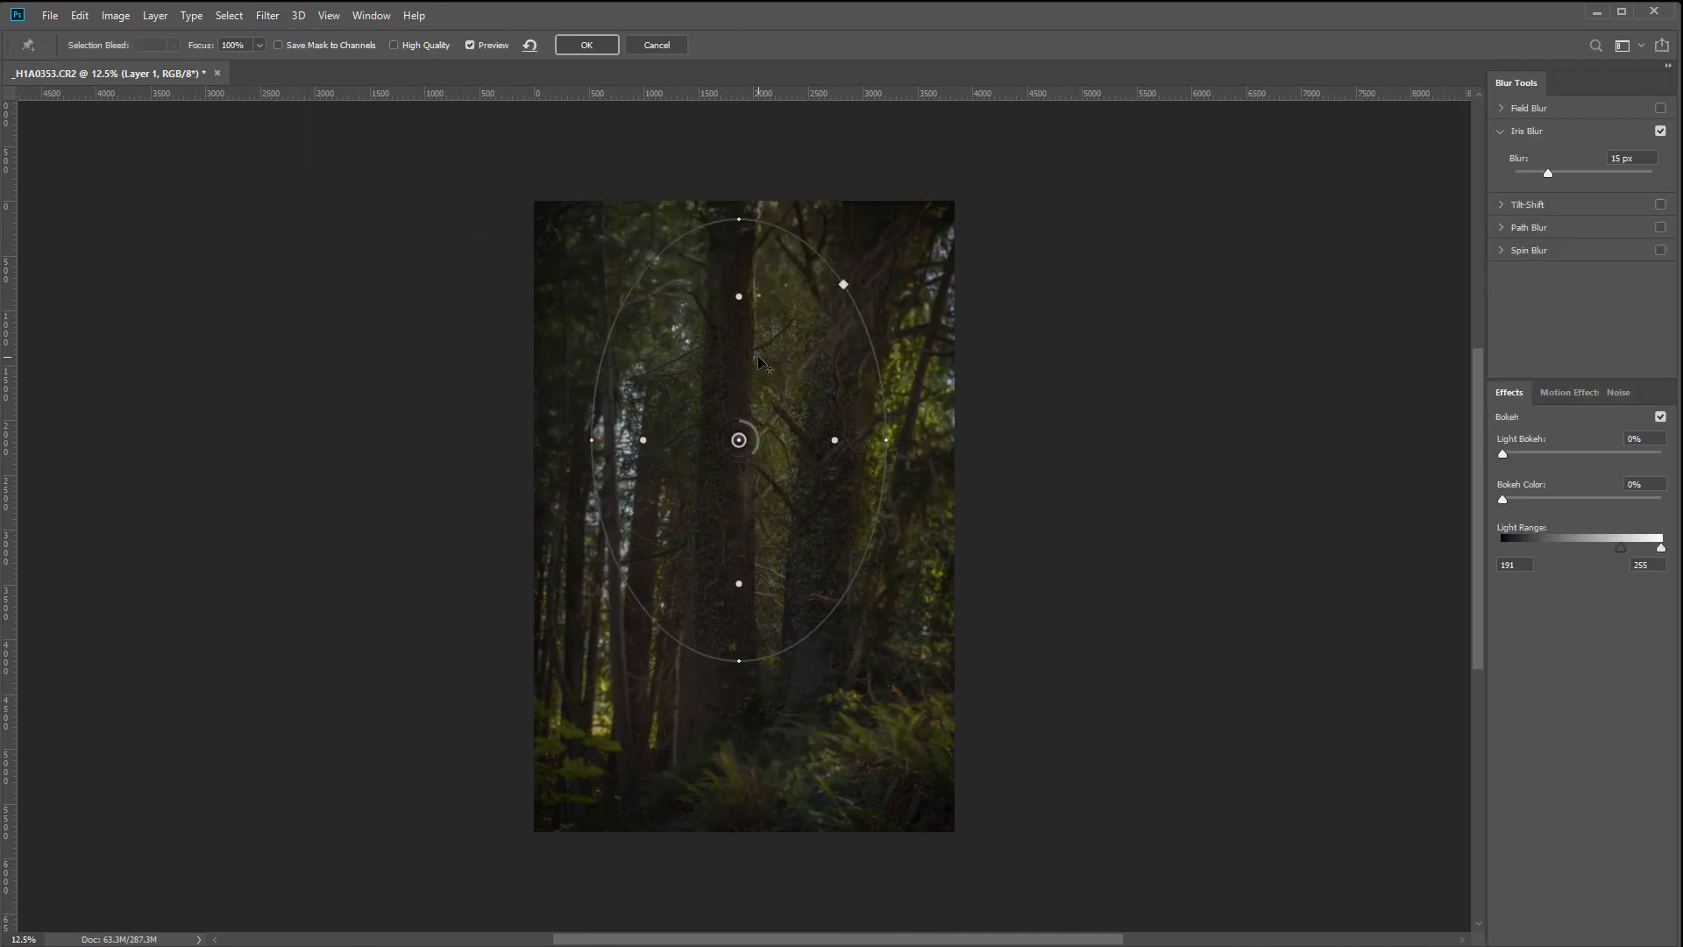
pyautogui.moveTo(789, 648); pyautogui.dragTo(822, 773)
pyautogui.moveTo(739, 439); pyautogui.dragTo(755, 480)
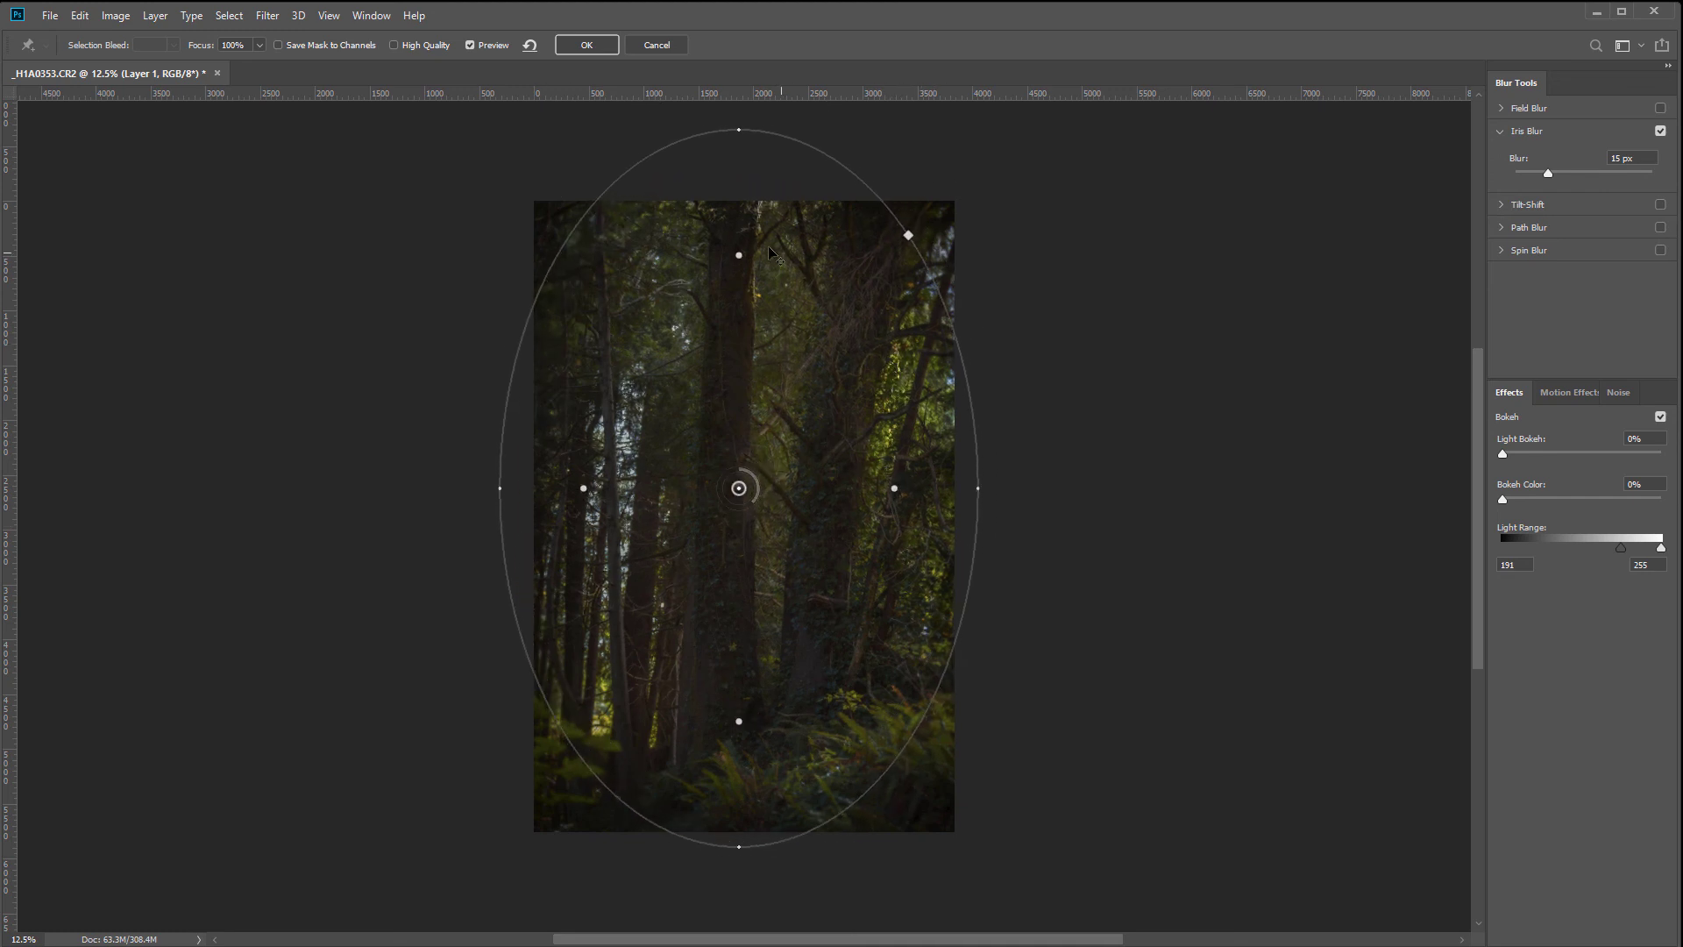
pyautogui.moveTo(740, 268); pyautogui.dragTo(740, 241)
pyautogui.moveTo(740, 503); pyautogui.dragTo(750, 511)
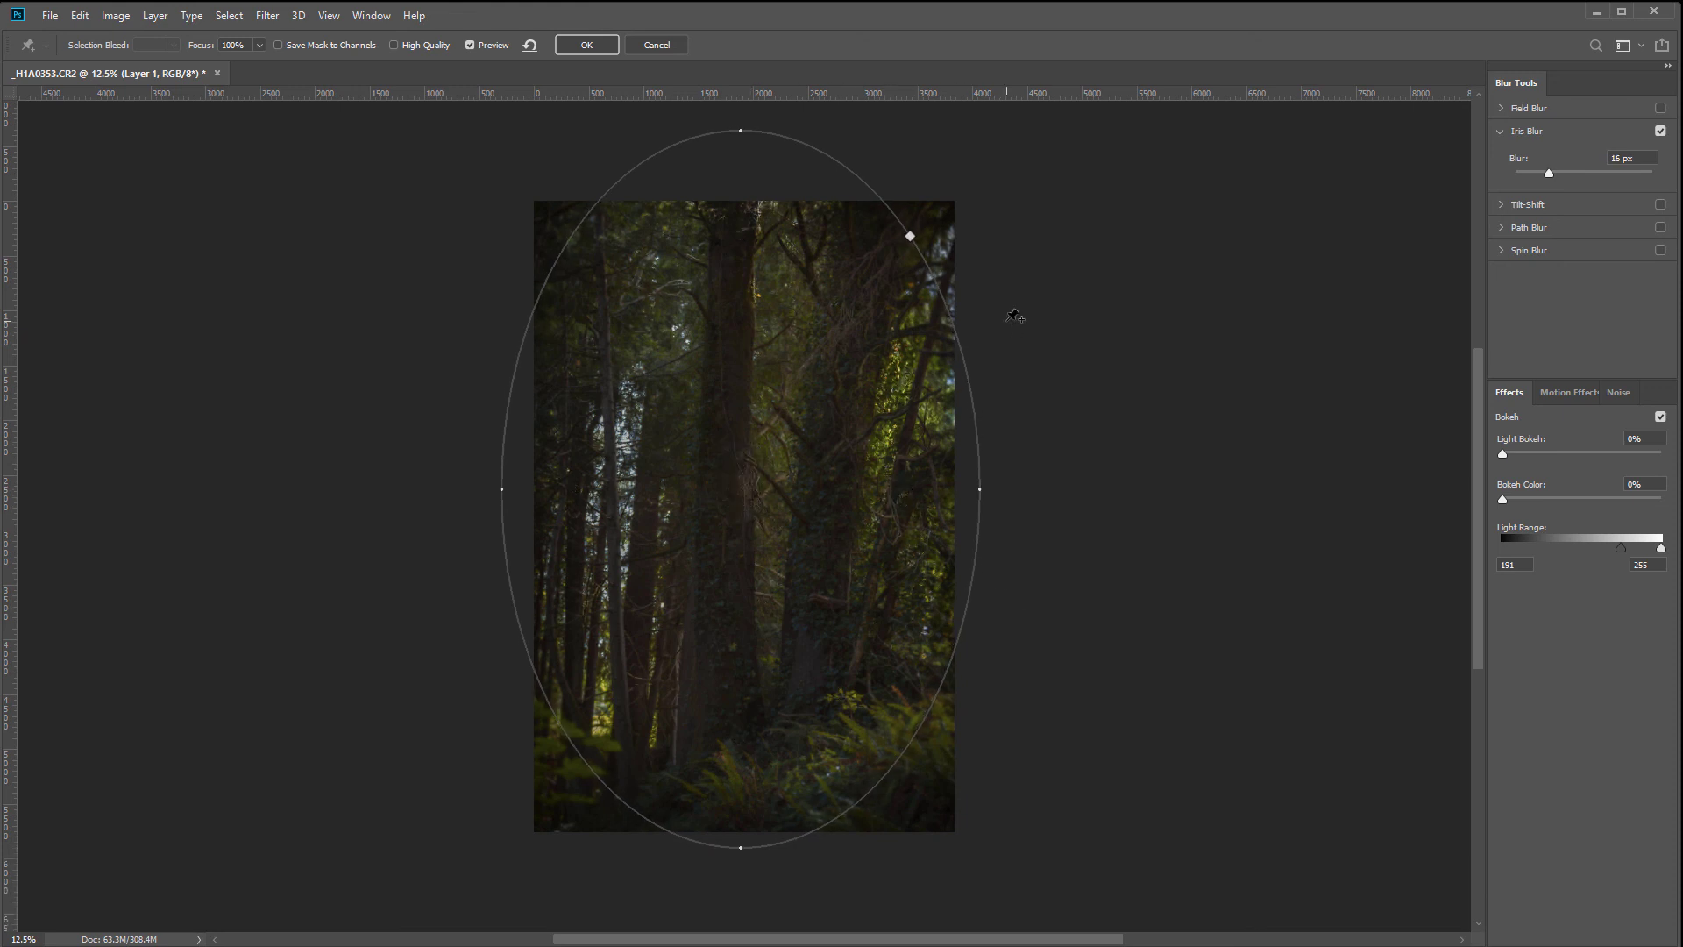
pyautogui.press('Return')
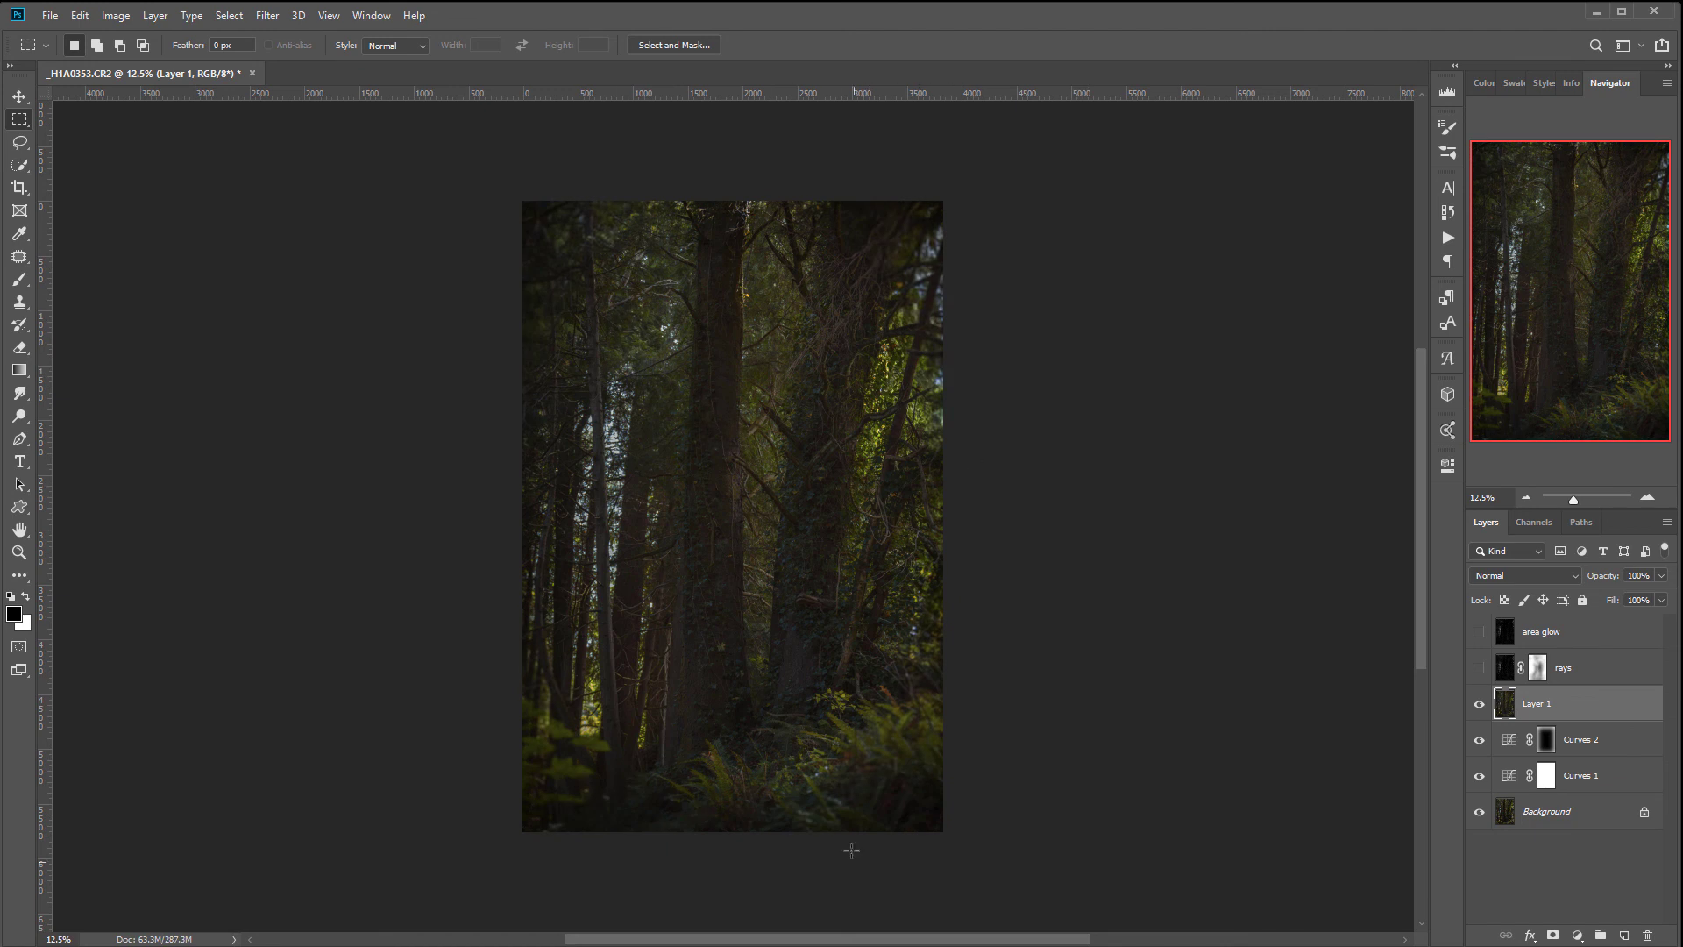
# Show rays and area glow, then add a Color-mode Curves 3 layer above area glow
pyautogui.click(1479, 668)
pyautogui.click(1478, 632)
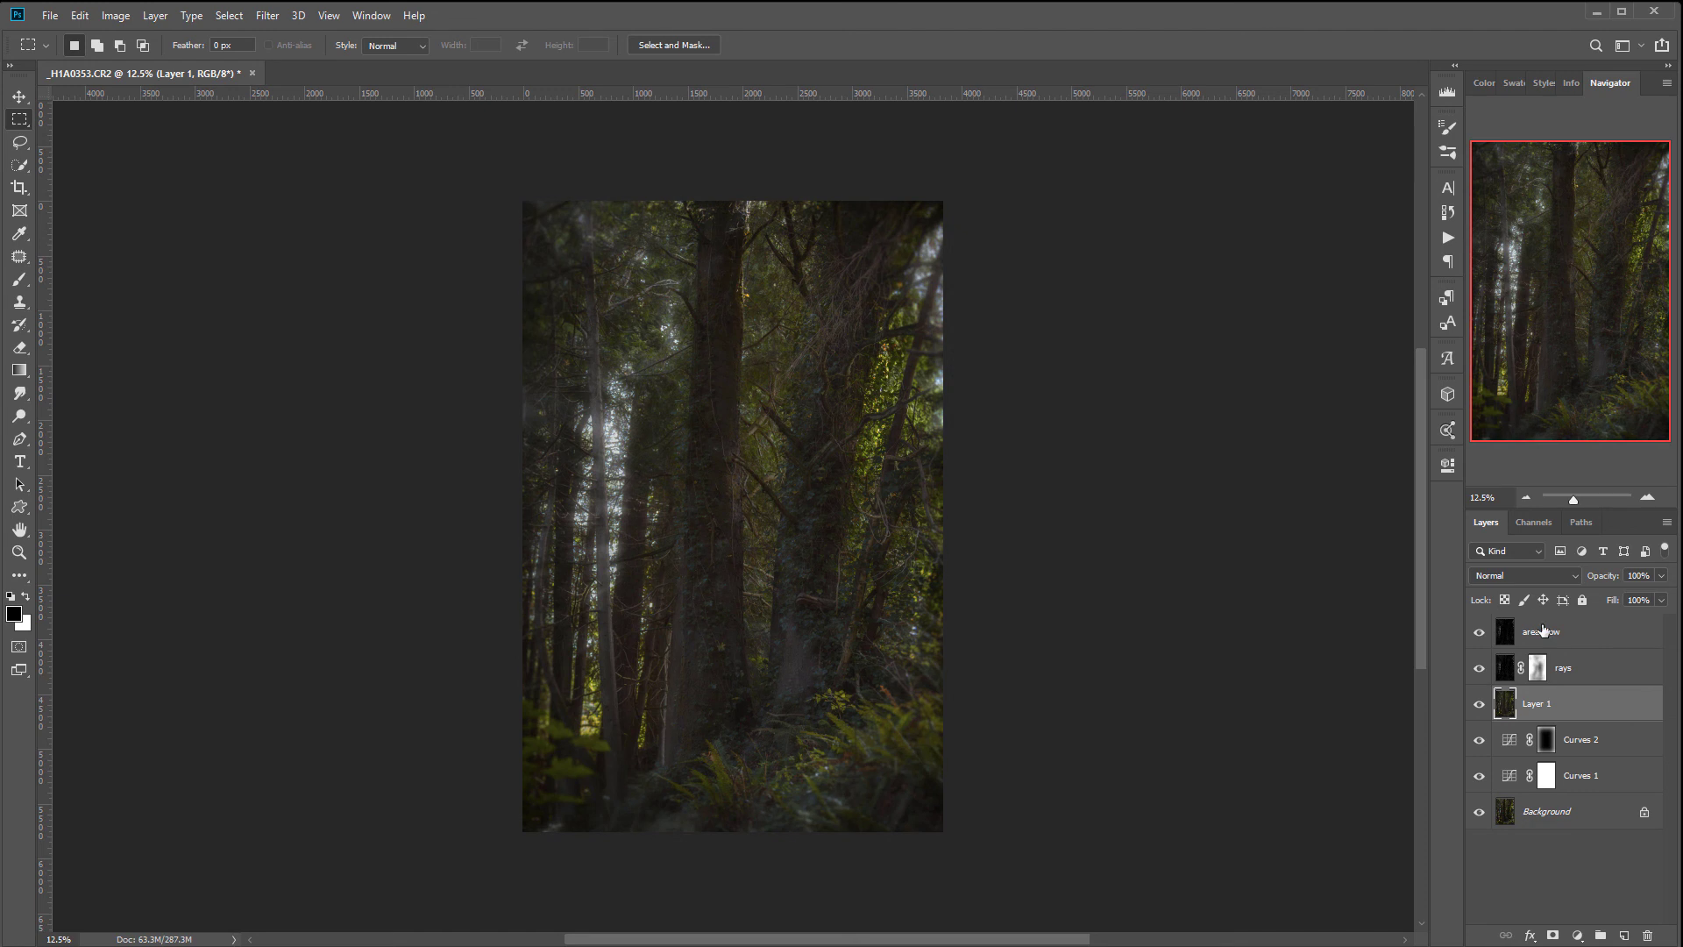
pyautogui.click(1606, 635)
pyautogui.click(1578, 936)
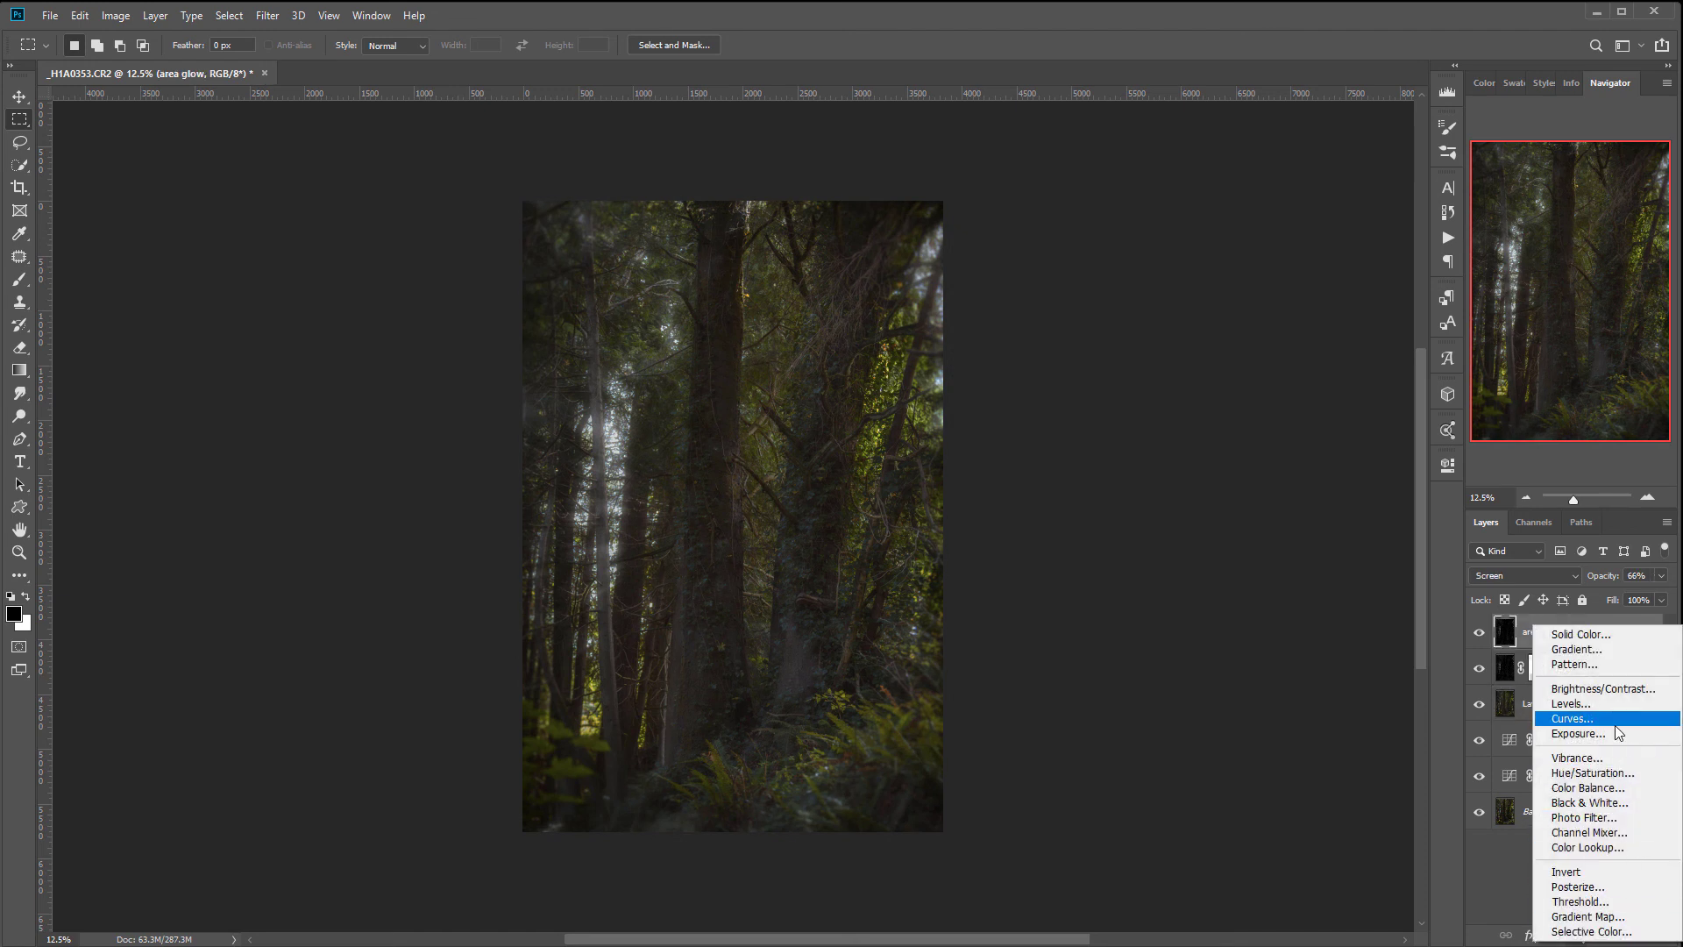
pyautogui.click(1578, 719)
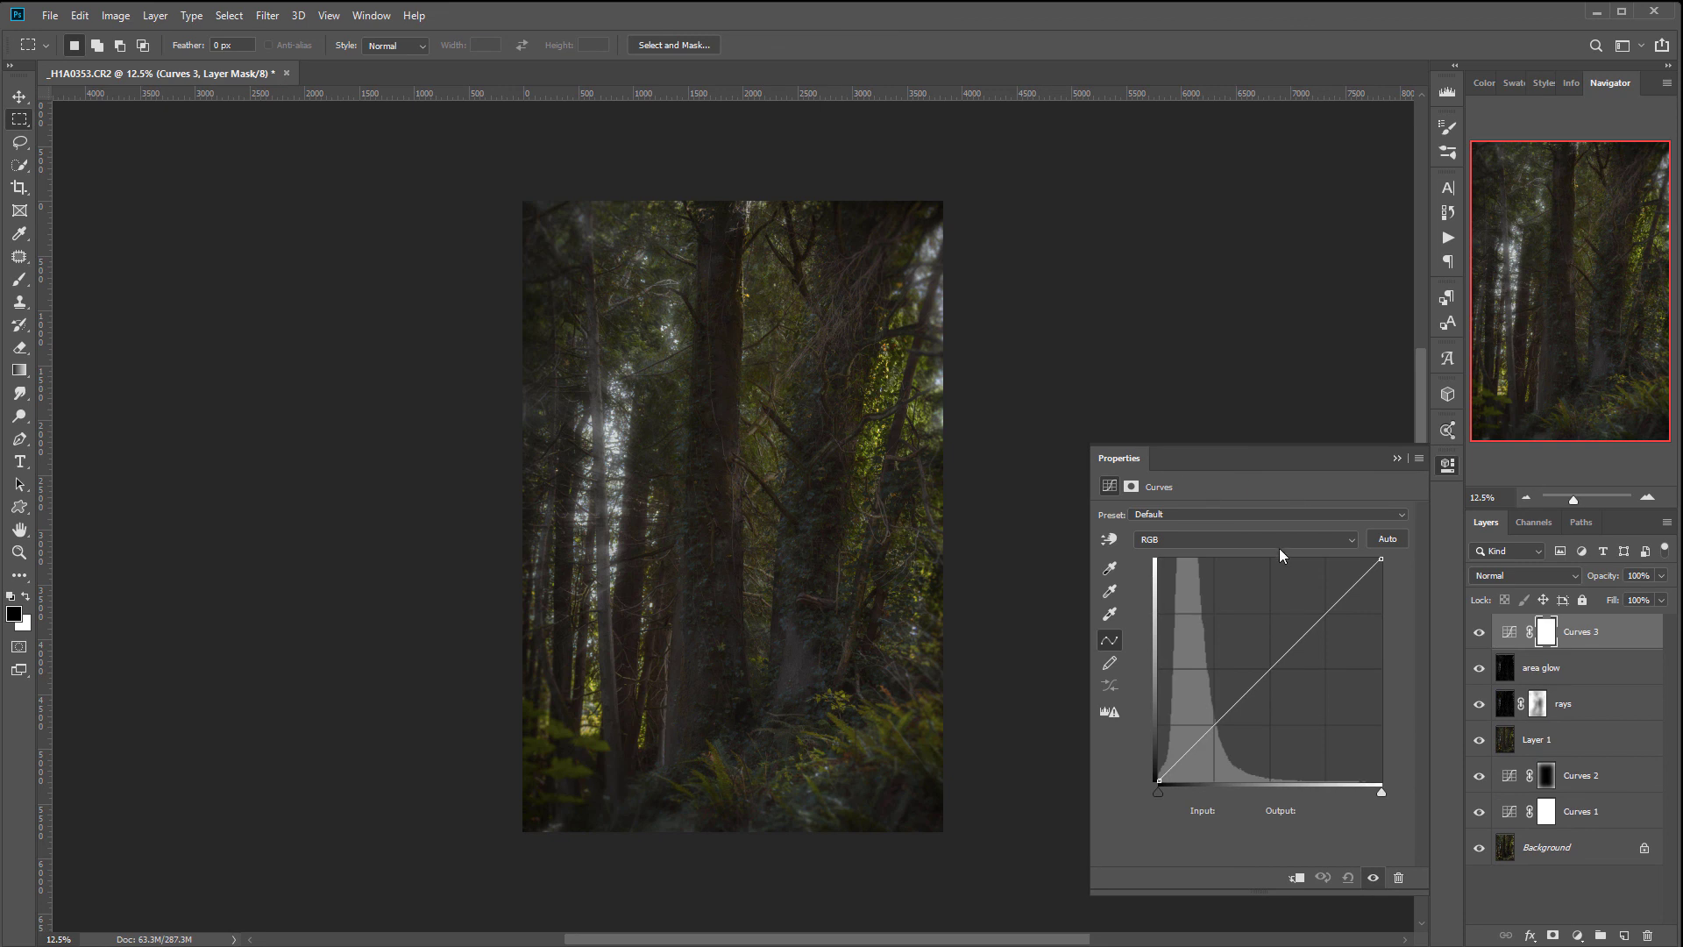
pyautogui.click(1496, 574)
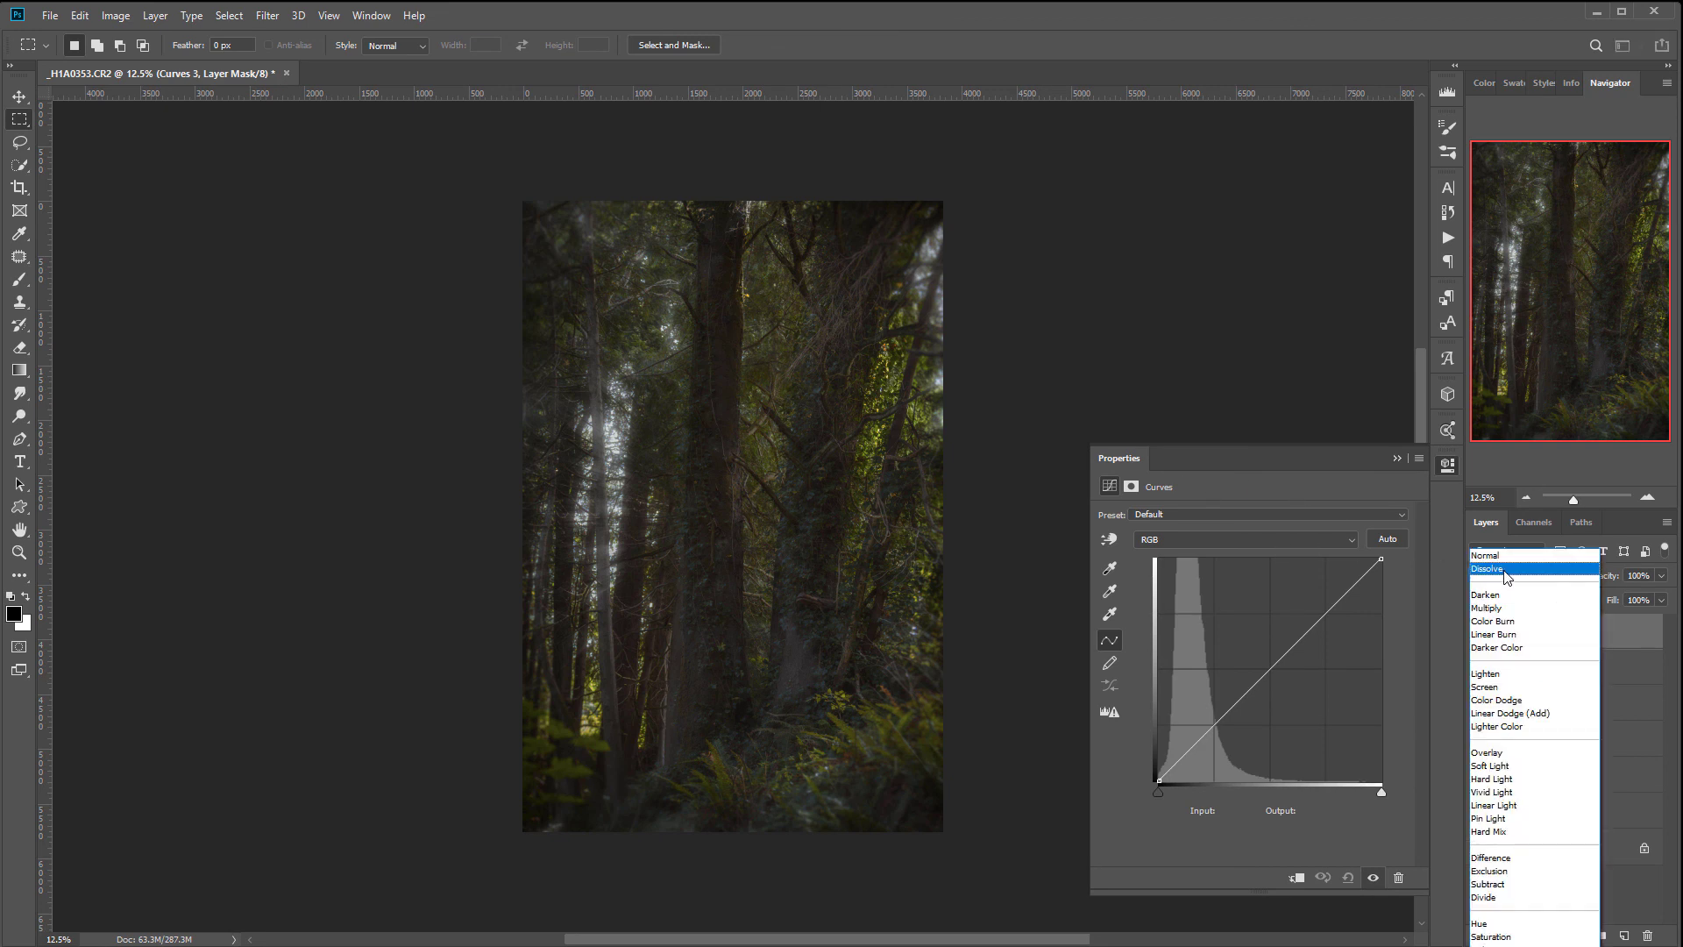
pyautogui.click(1499, 945)
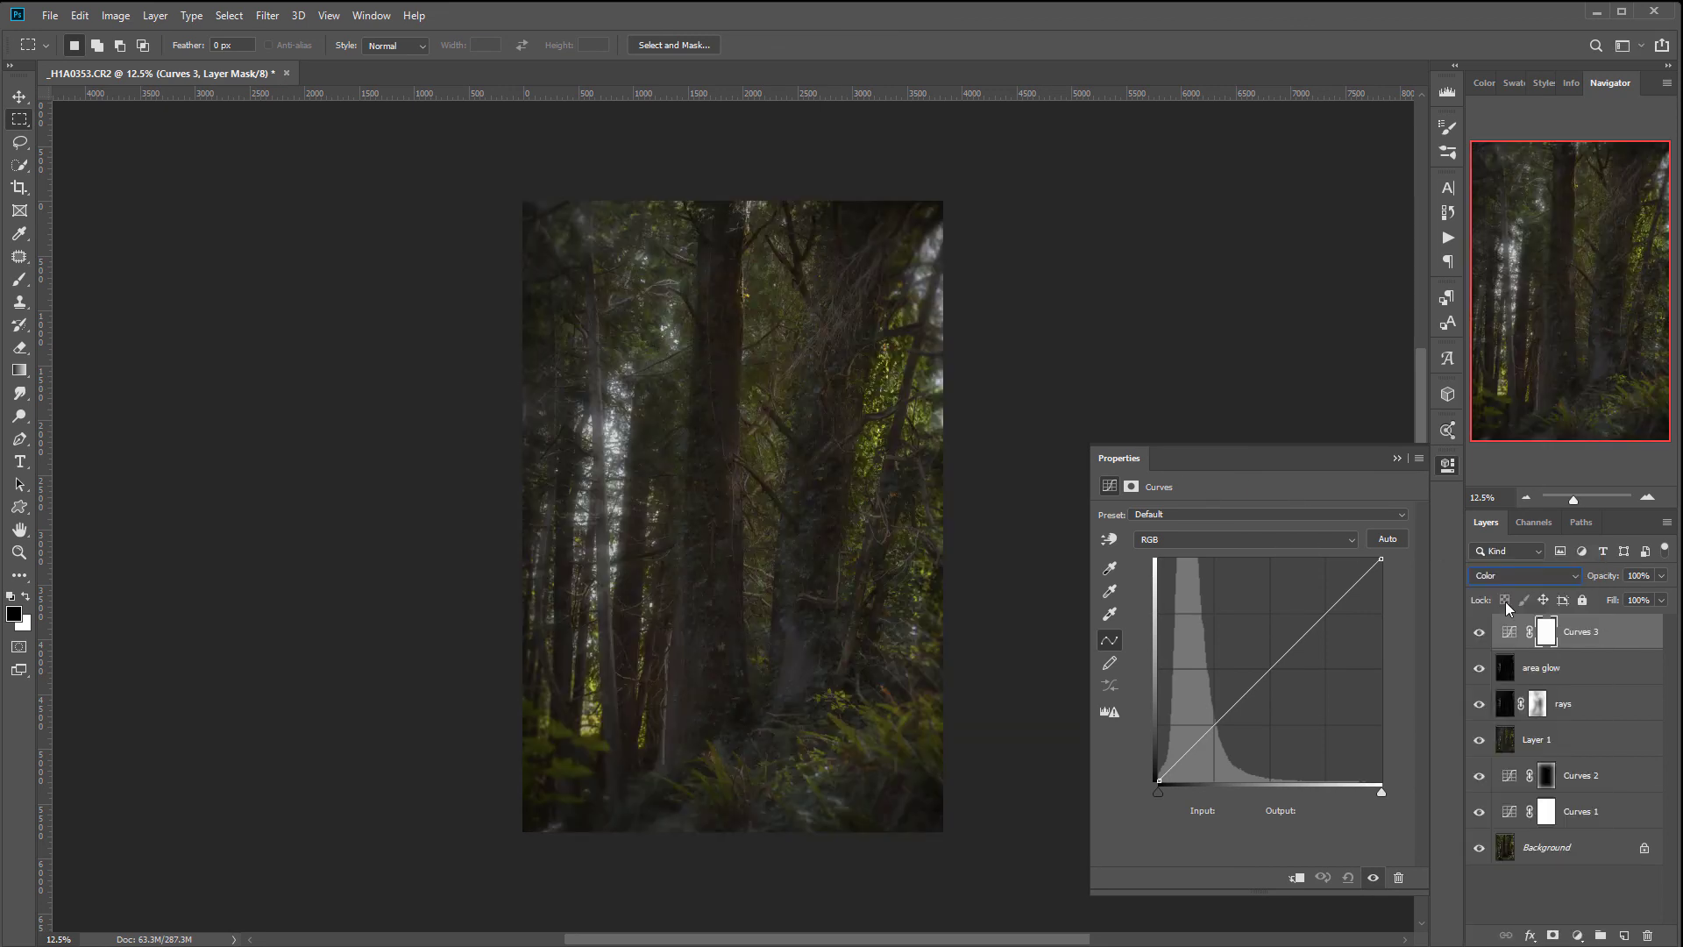
# Lift the Blue channel's shadows and add a midpoint pulling blue back down
pyautogui.click(1183, 552)
pyautogui.click(1183, 603)
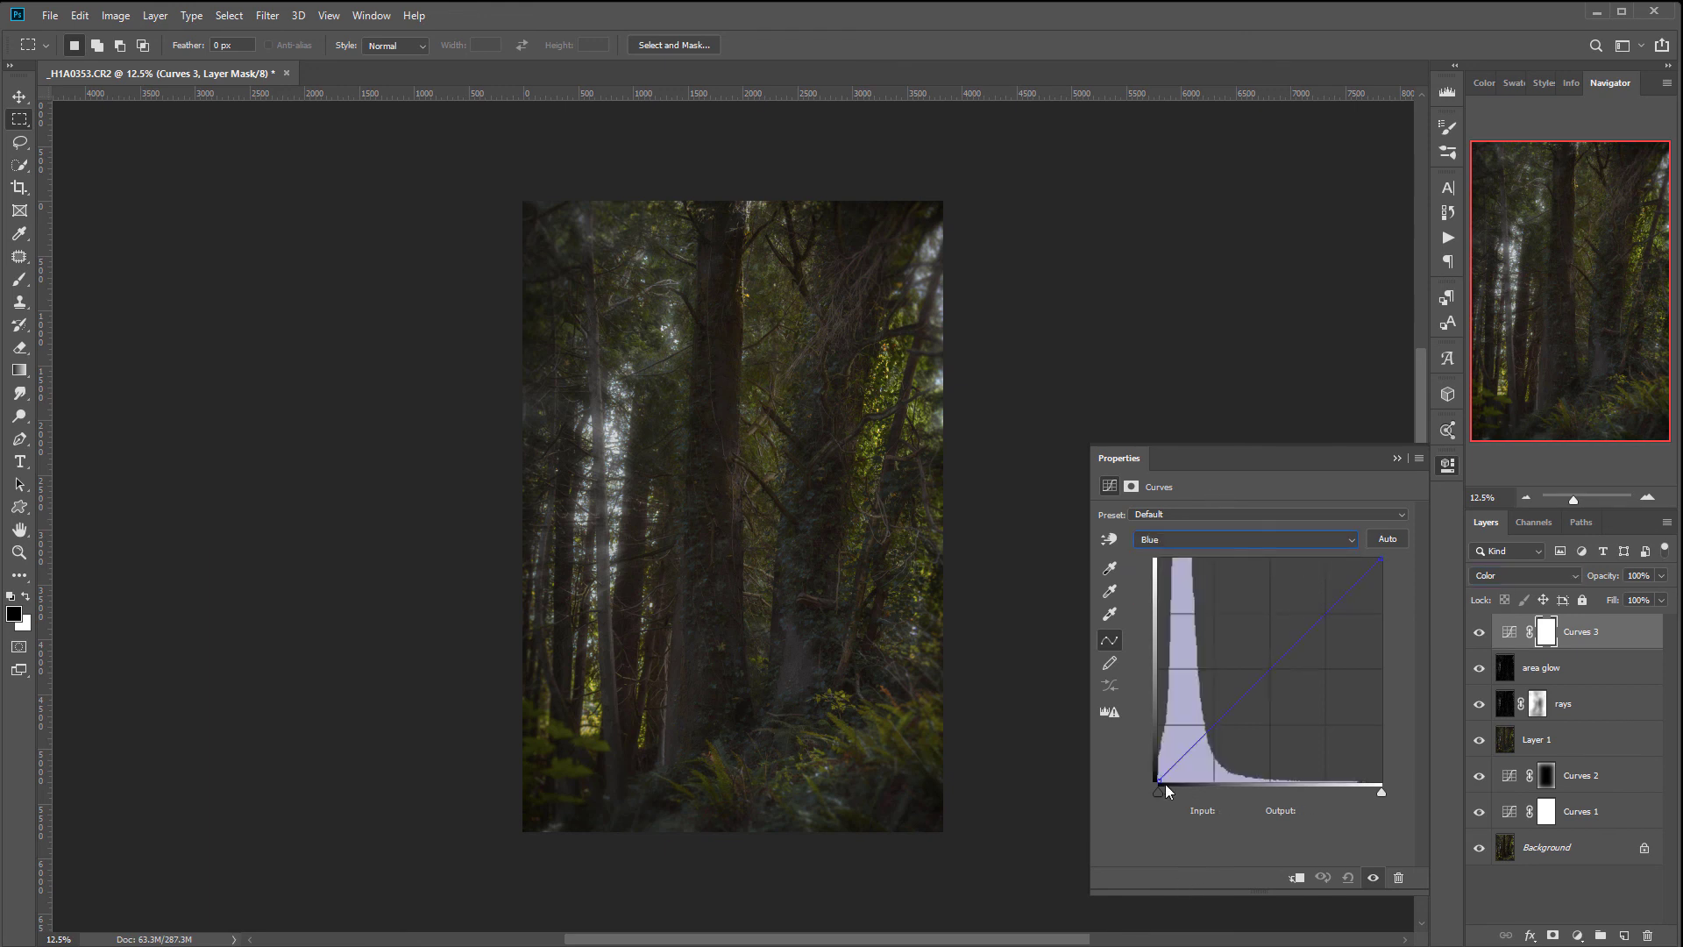
pyautogui.moveTo(1160, 778); pyautogui.dragTo(1138, 762)
pyautogui.moveTo(1276, 655); pyautogui.dragTo(1286, 671)
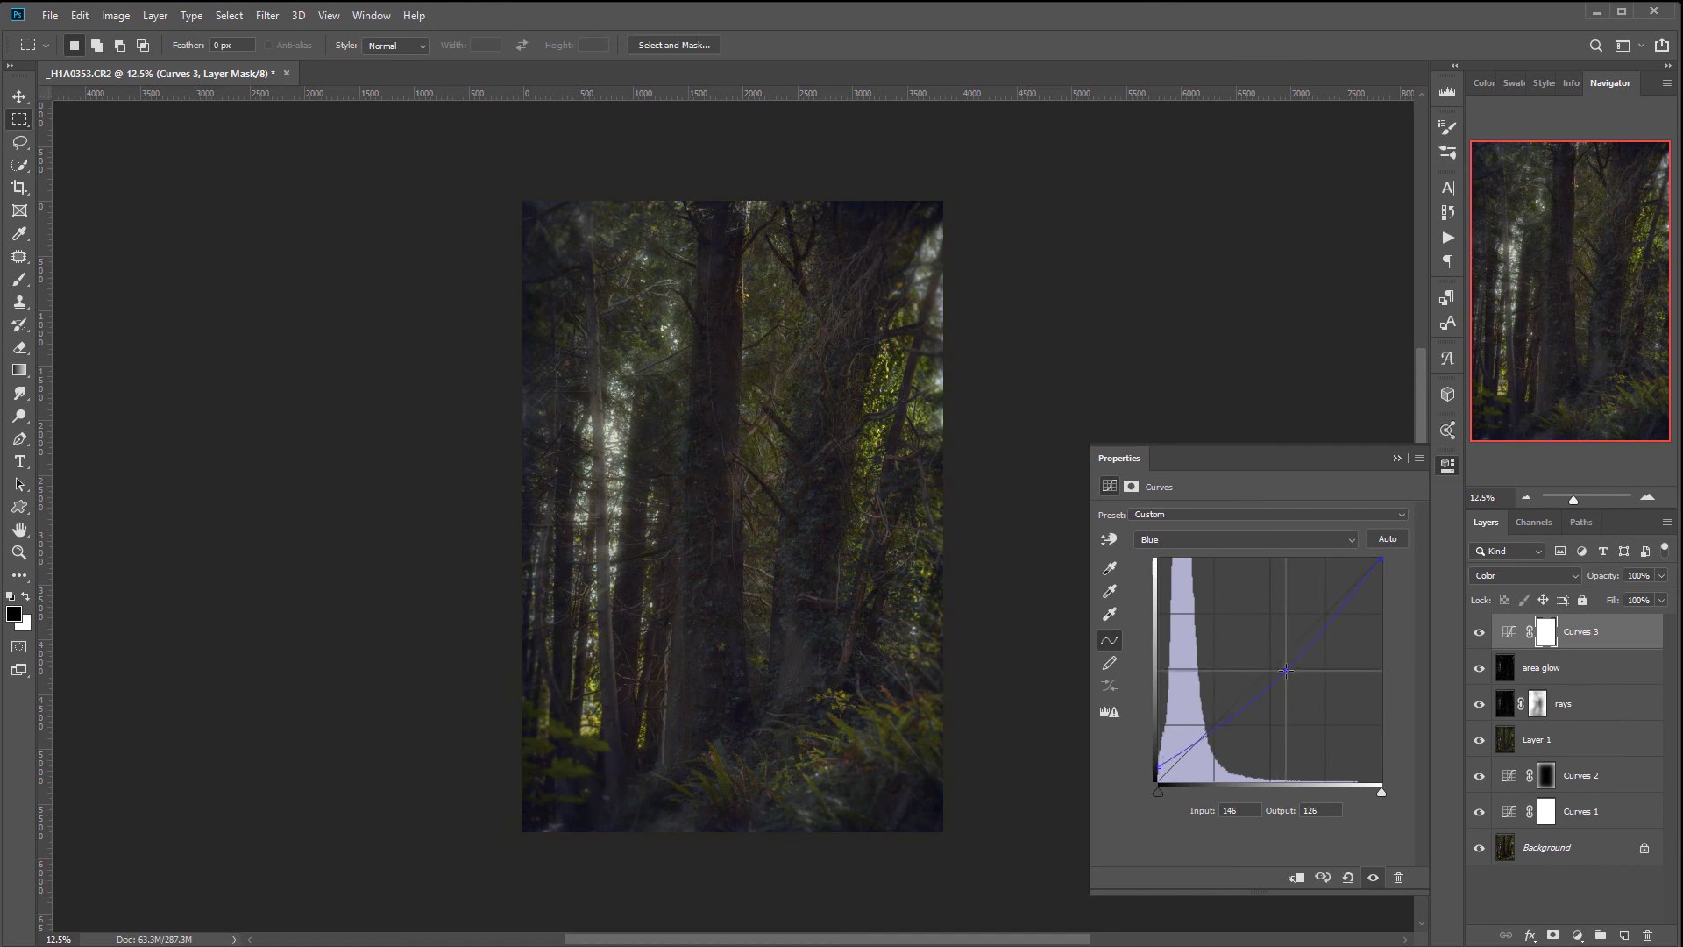
# Lift the Red channel's shadows and shape the red curve with lower and upper points
pyautogui.click(1194, 541)
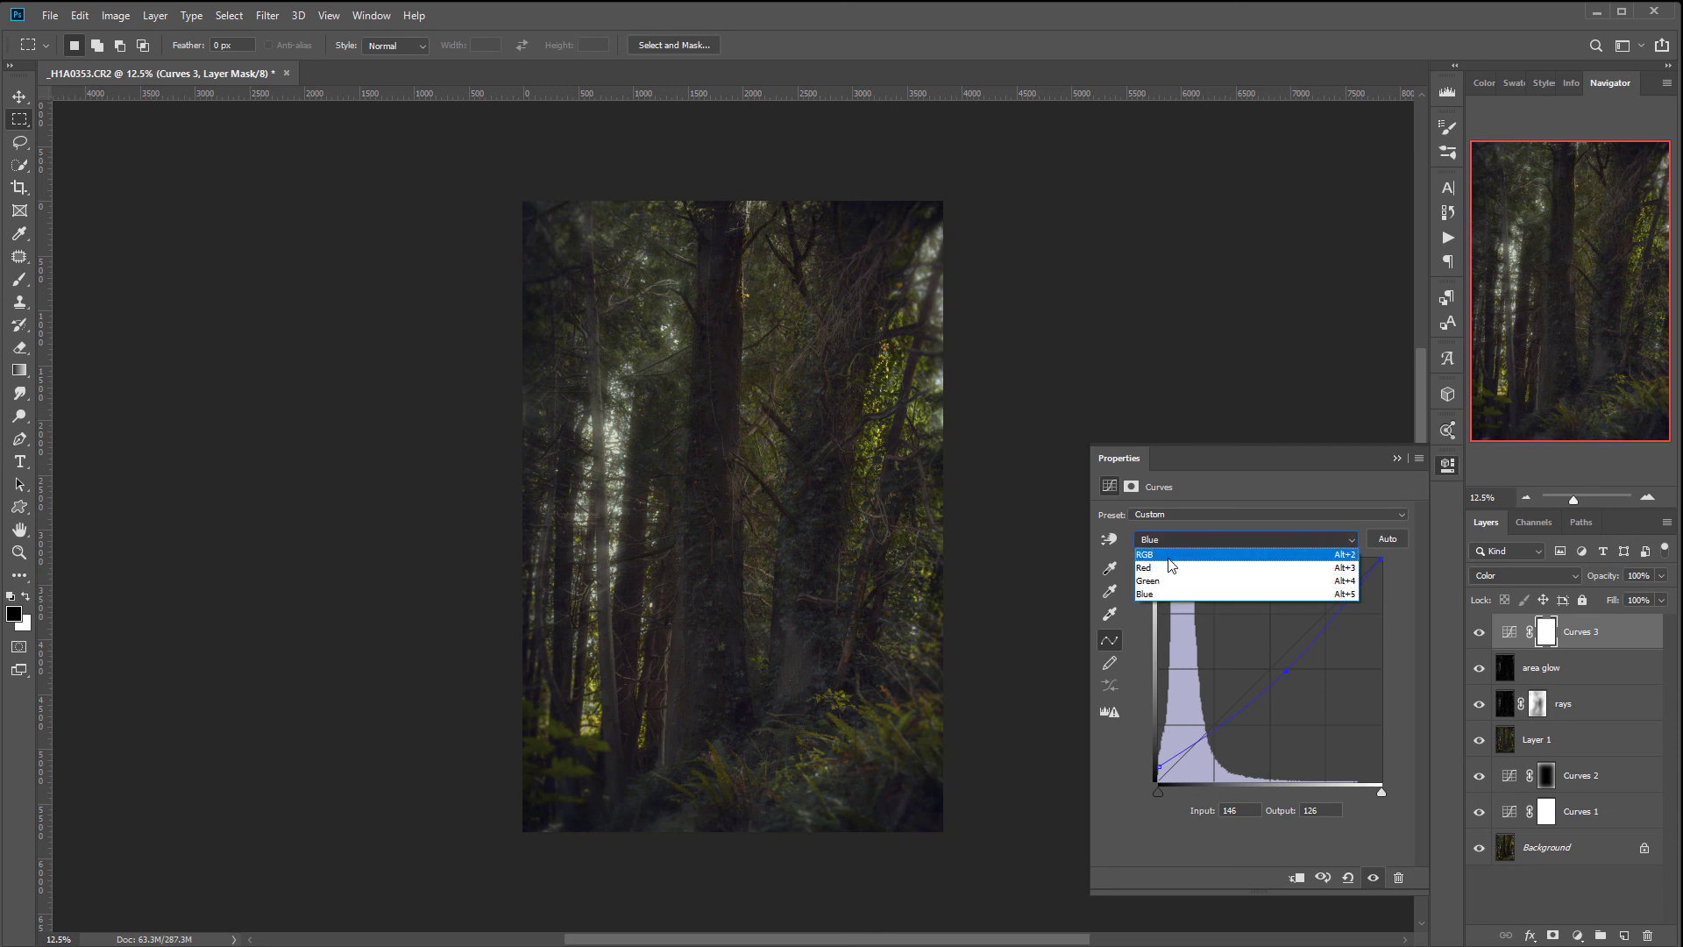
pyautogui.click(1172, 568)
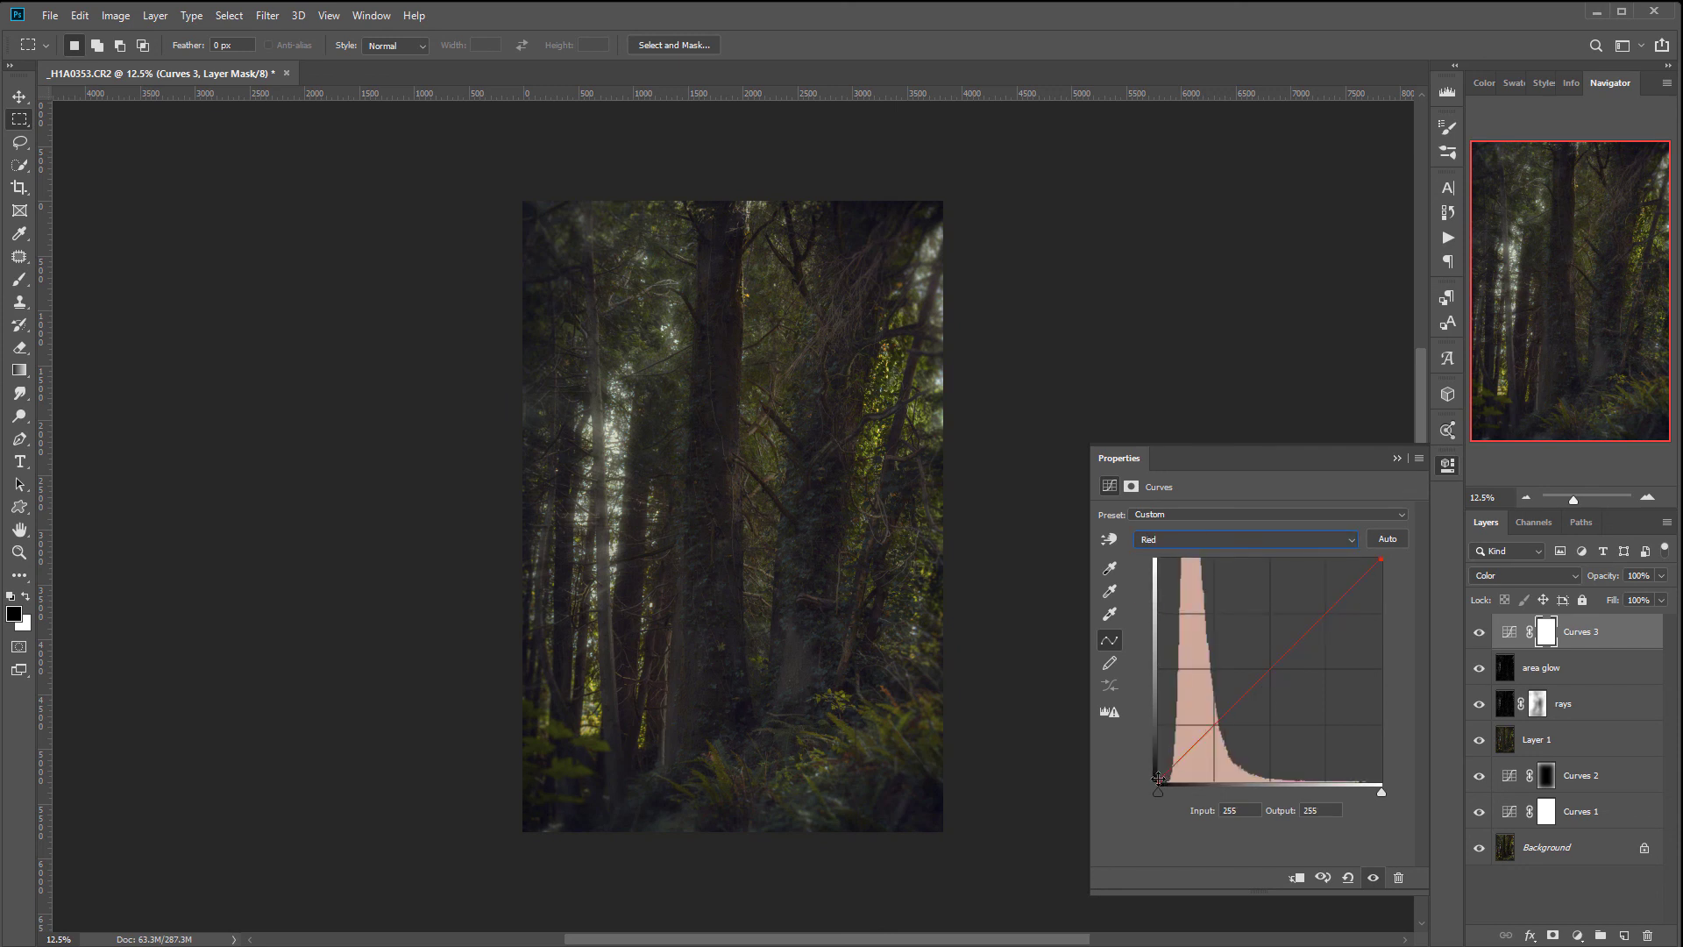
pyautogui.moveTo(1158, 779)
pyautogui.mouseDown()
pyautogui.moveTo(1147, 761)
pyautogui.moveTo(1167, 794)
pyautogui.mouseUp()
pyautogui.click(1230, 709)
pyautogui.moveTo(1290, 644); pyautogui.dragTo(1300, 641)
pyautogui.moveTo(1169, 779); pyautogui.dragTo(1164, 780)
pyautogui.click(1479, 632)
pyautogui.click(1480, 632)
pyautogui.click(1578, 936)
# Add a Luminosity-mode Curves 4 raising the black point to output 8 and brightening midtones
pyautogui.click(1572, 708)
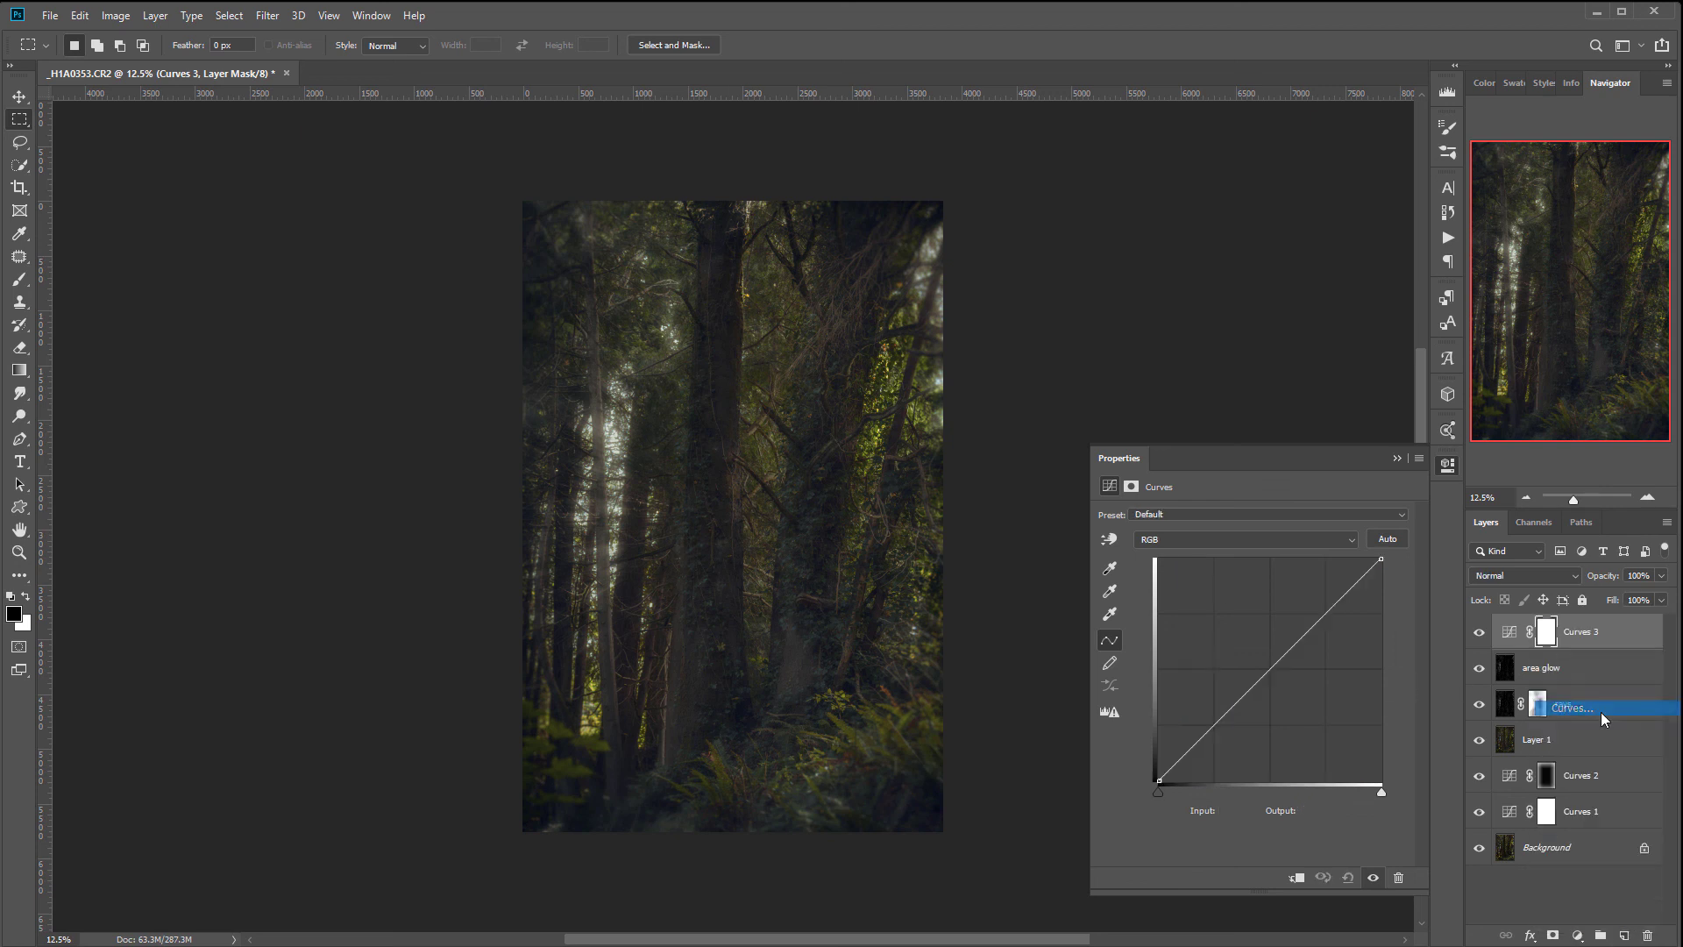
pyautogui.click(1547, 578)
pyautogui.click(1484, 931)
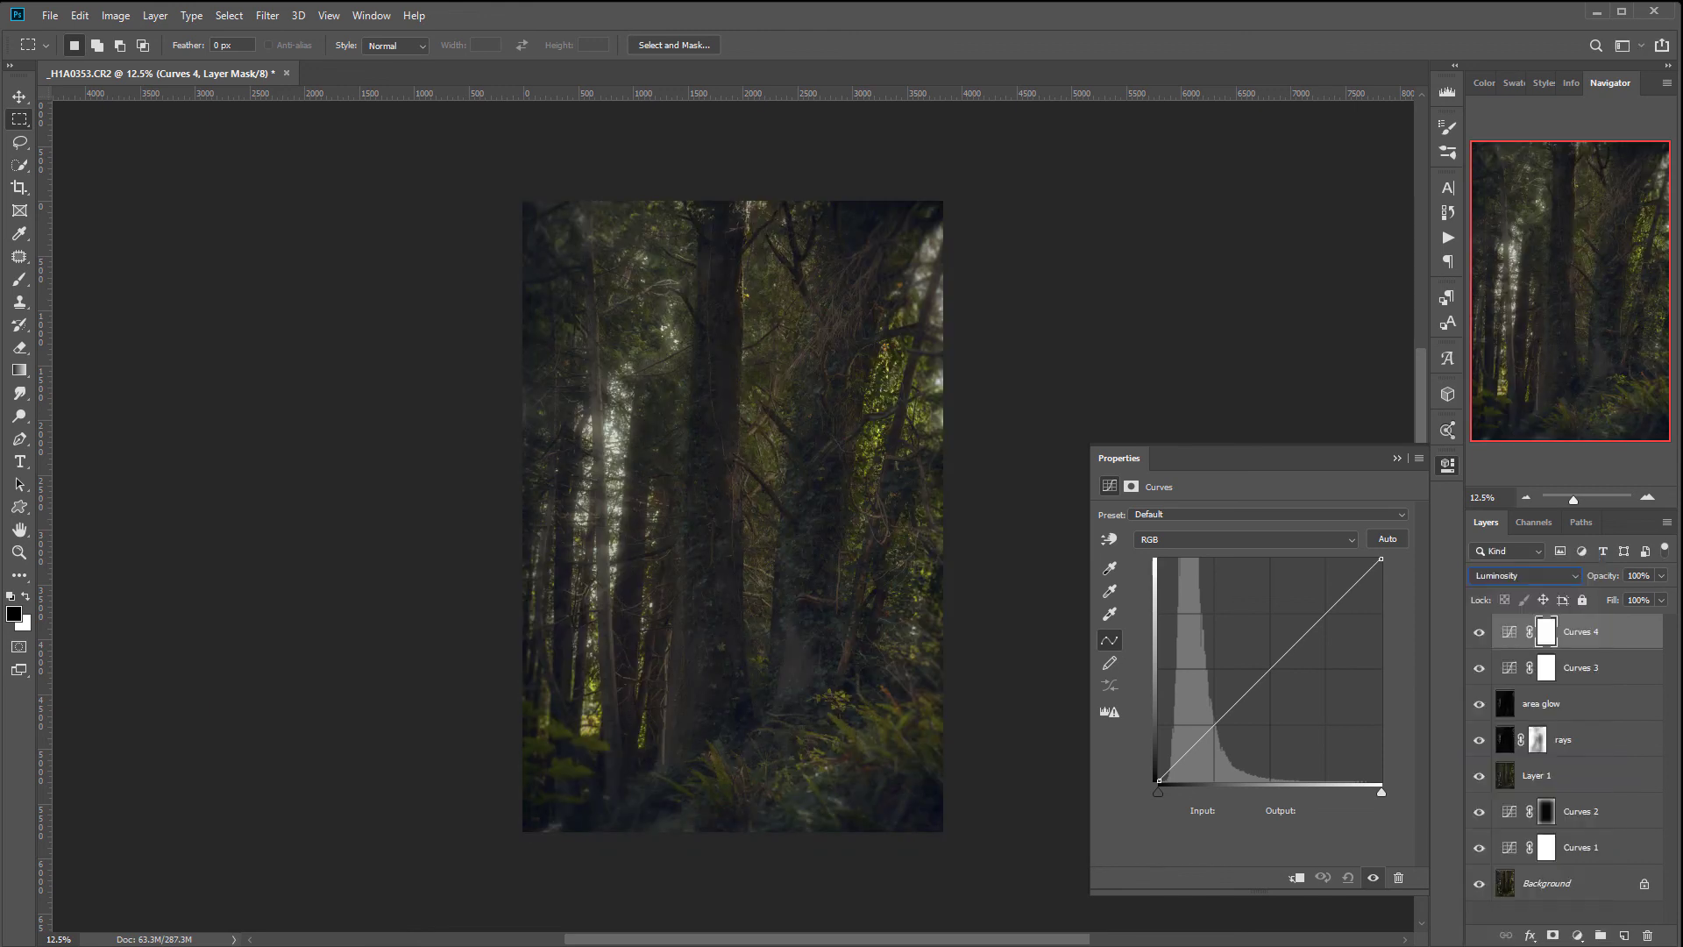
pyautogui.moveTo(1160, 780); pyautogui.dragTo(1150, 773)
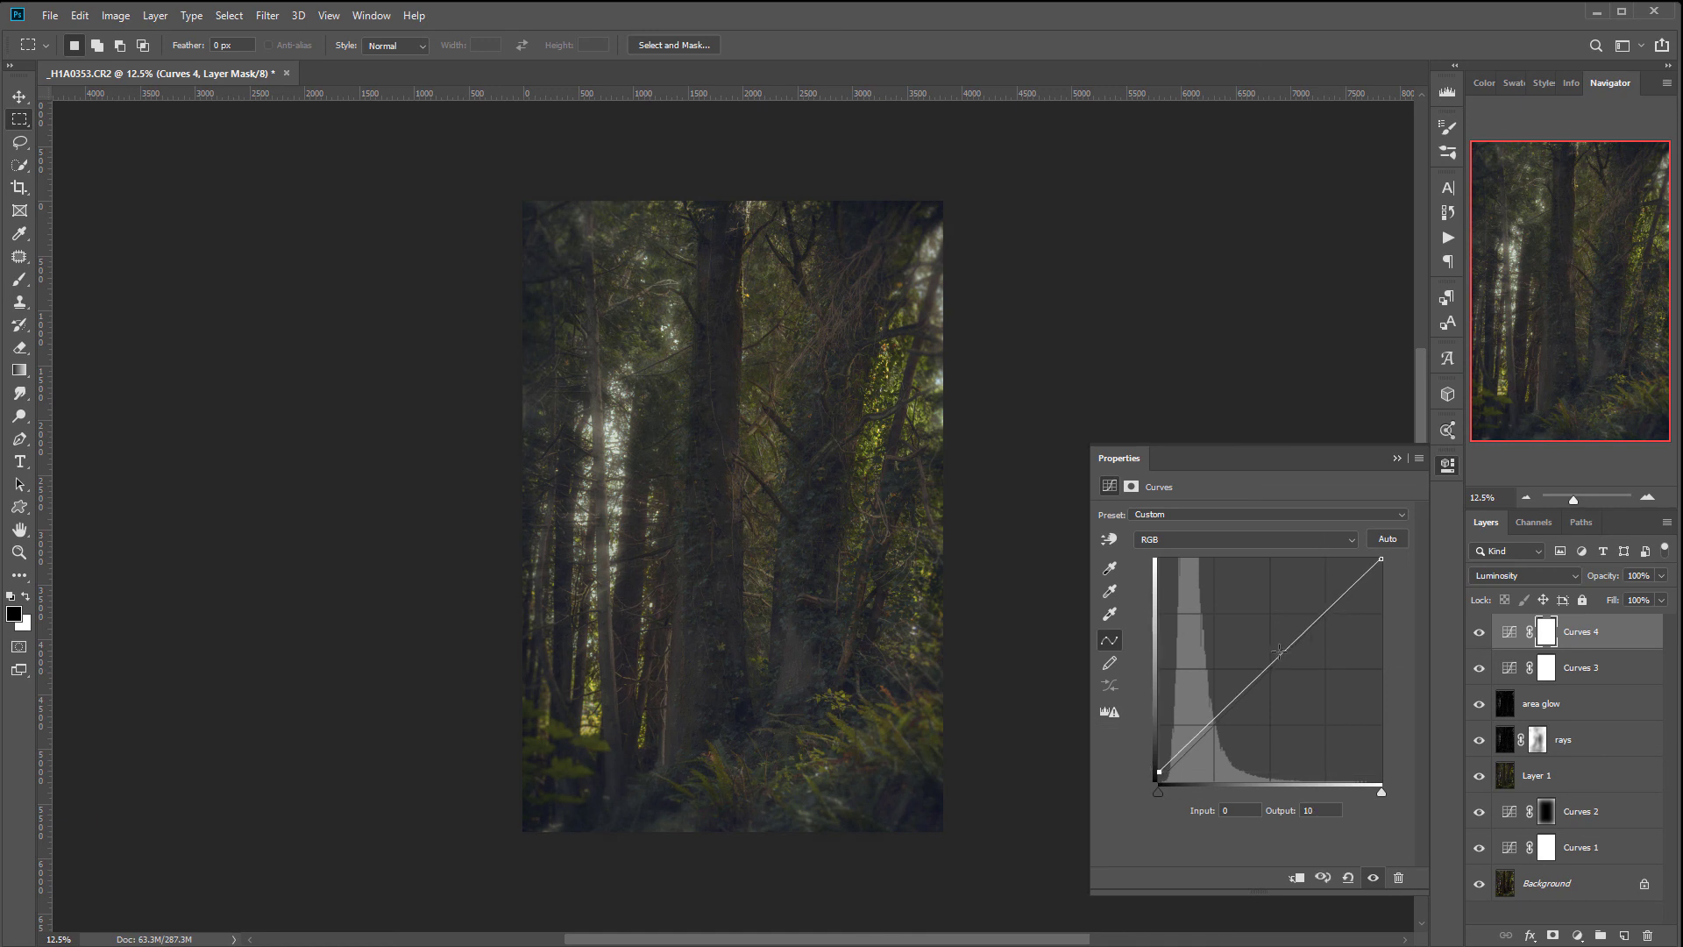
pyautogui.moveTo(1270, 659)
pyautogui.mouseDown()
pyautogui.moveTo(1301, 678)
pyautogui.moveTo(1271, 658)
pyautogui.mouseUp()
pyautogui.moveTo(1157, 774); pyautogui.dragTo(1158, 776)
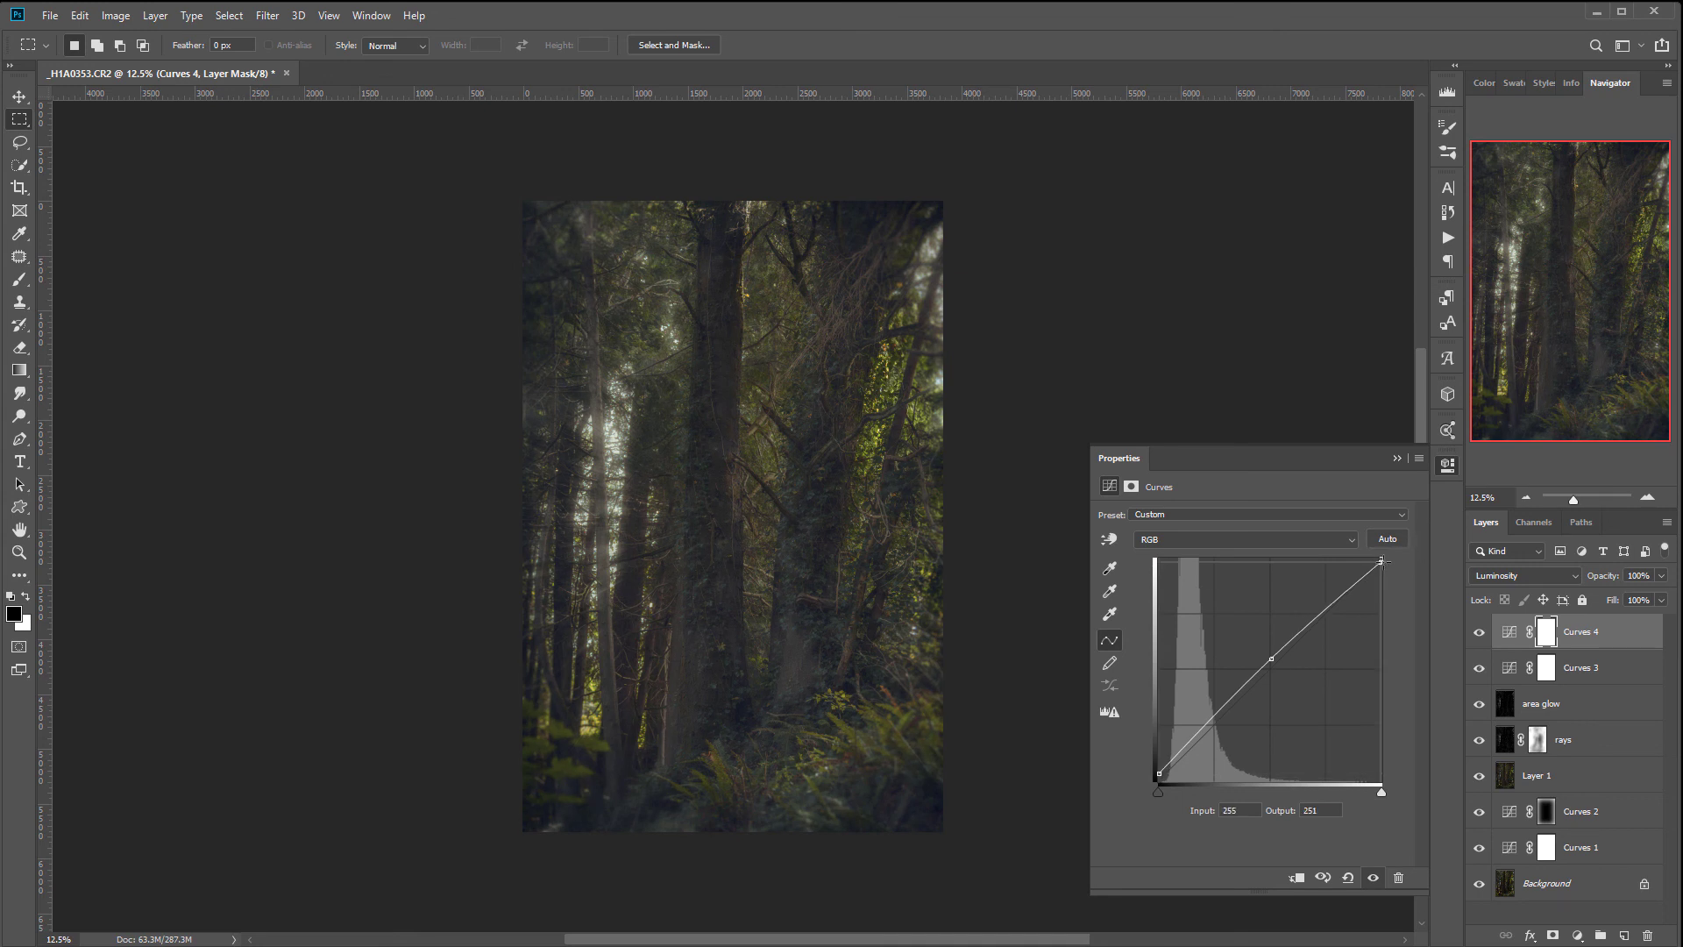
pyautogui.click(1448, 465)
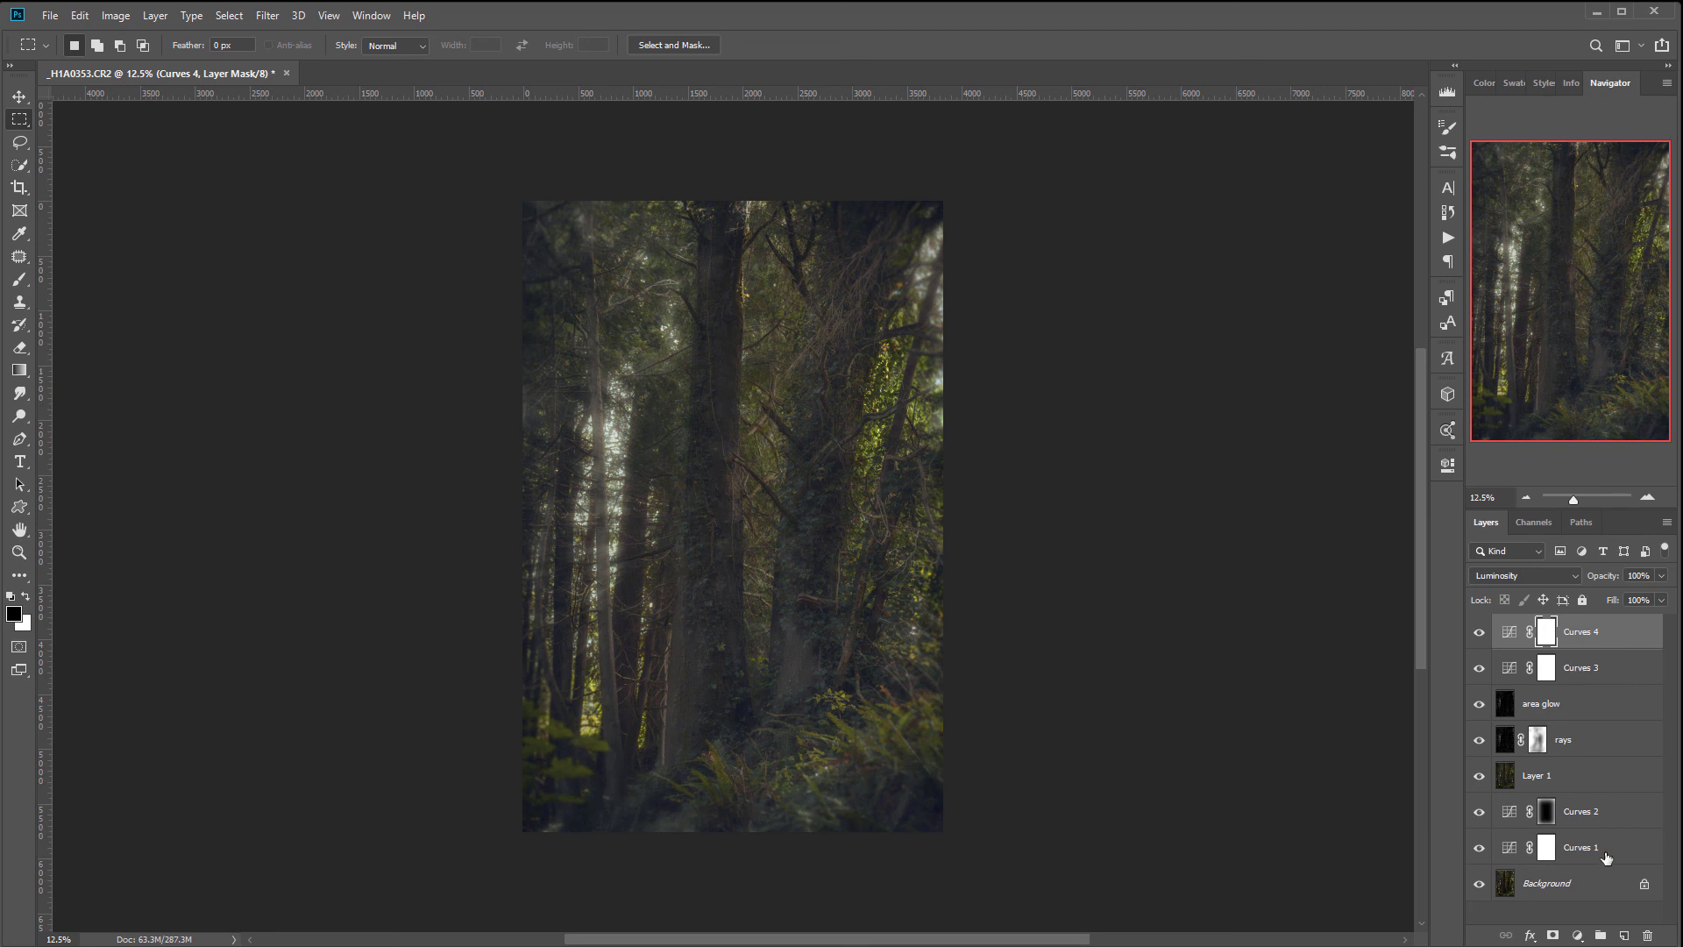
# Group Curves 1 through Curves 4, name the group edit, and toggle it to compare
pyautogui.keyDown('shift'); pyautogui.click(1605, 855); pyautogui.keyUp('shift')
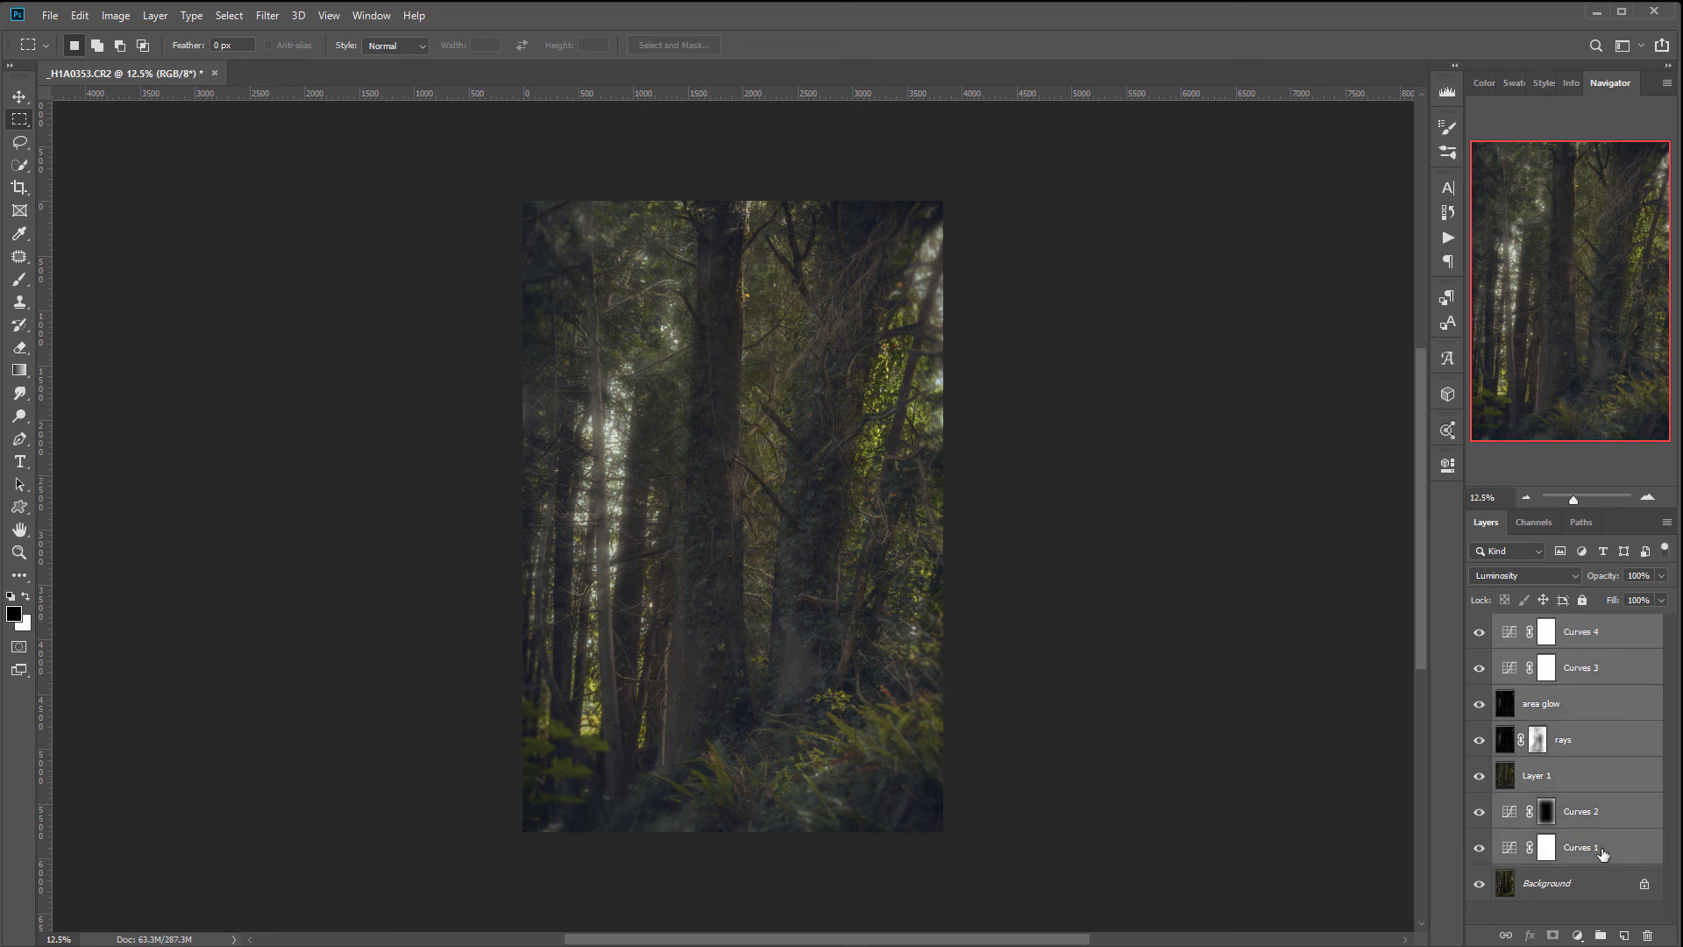
pyautogui.hotkey('ctrl', 'g')
pyautogui.doubleClick(1539, 628)
pyautogui.write('e')
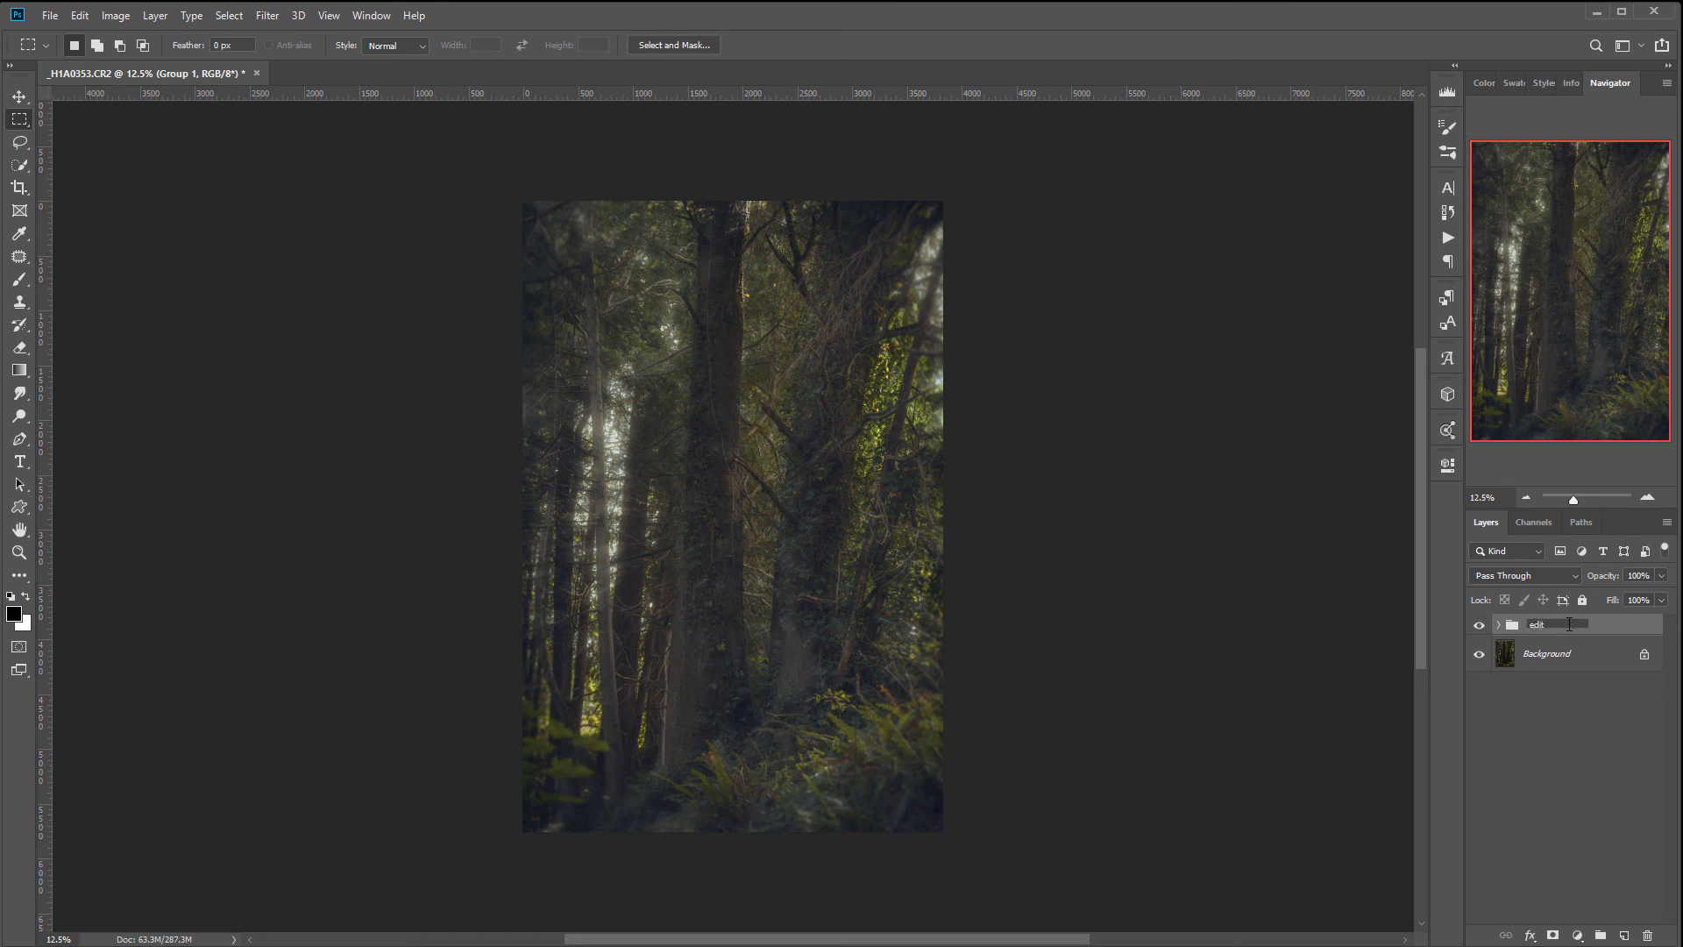
pyautogui.write('dit')
pyautogui.click(1648, 624)
pyautogui.click(1479, 625)
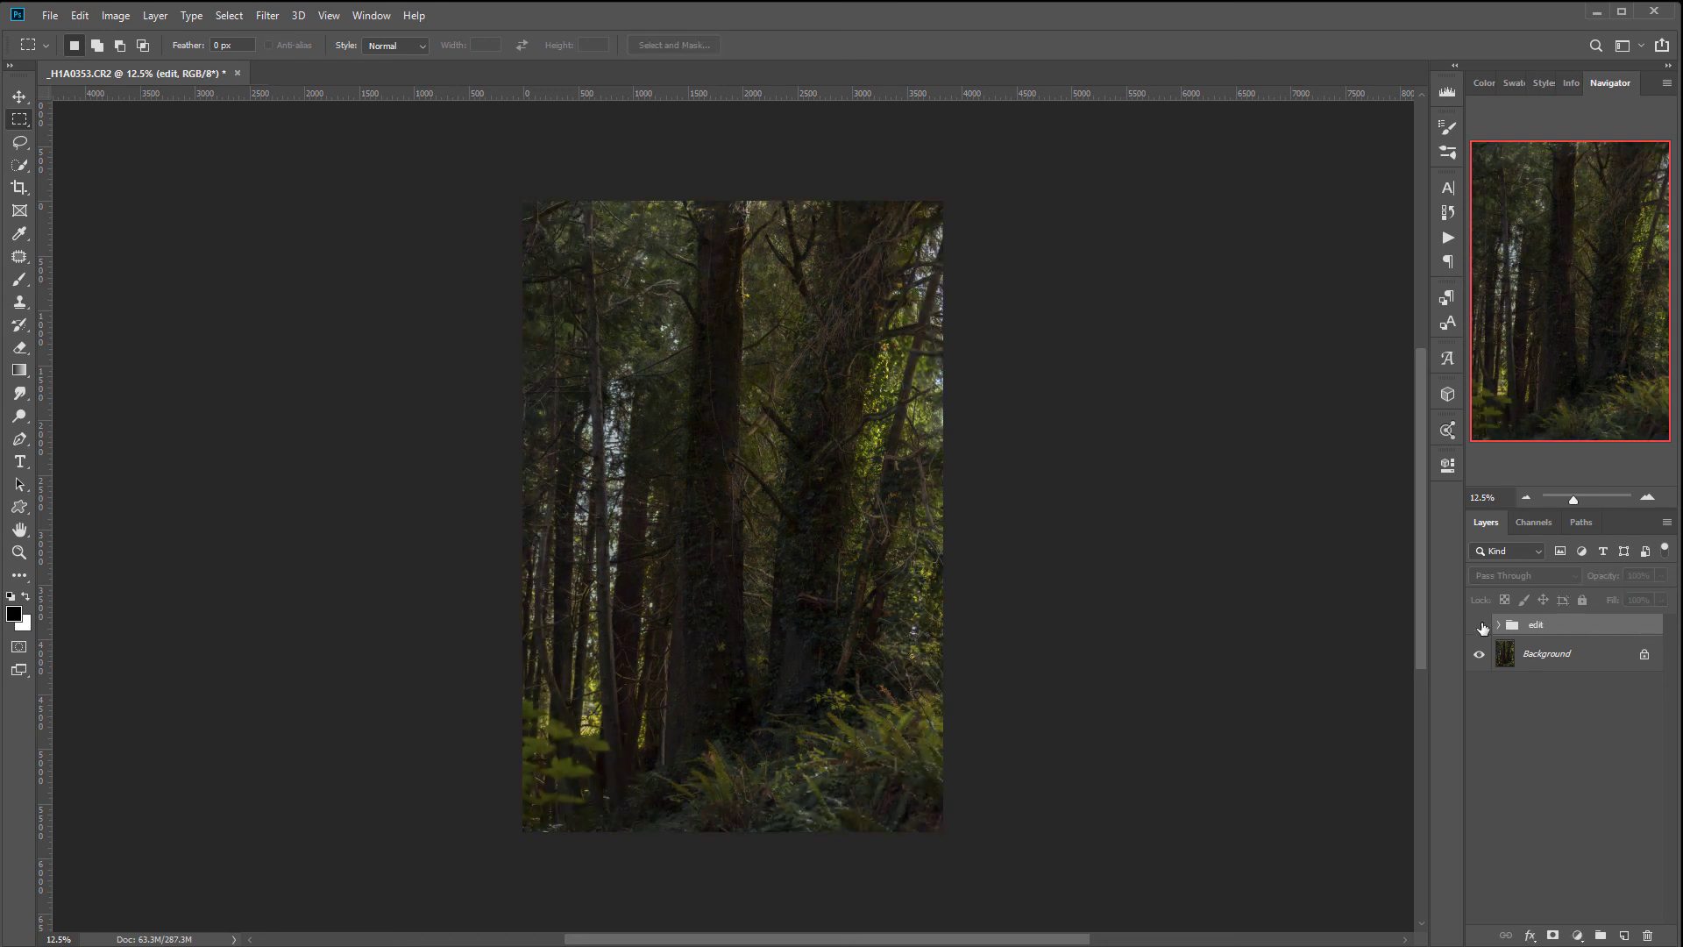
pyautogui.click(1479, 626)
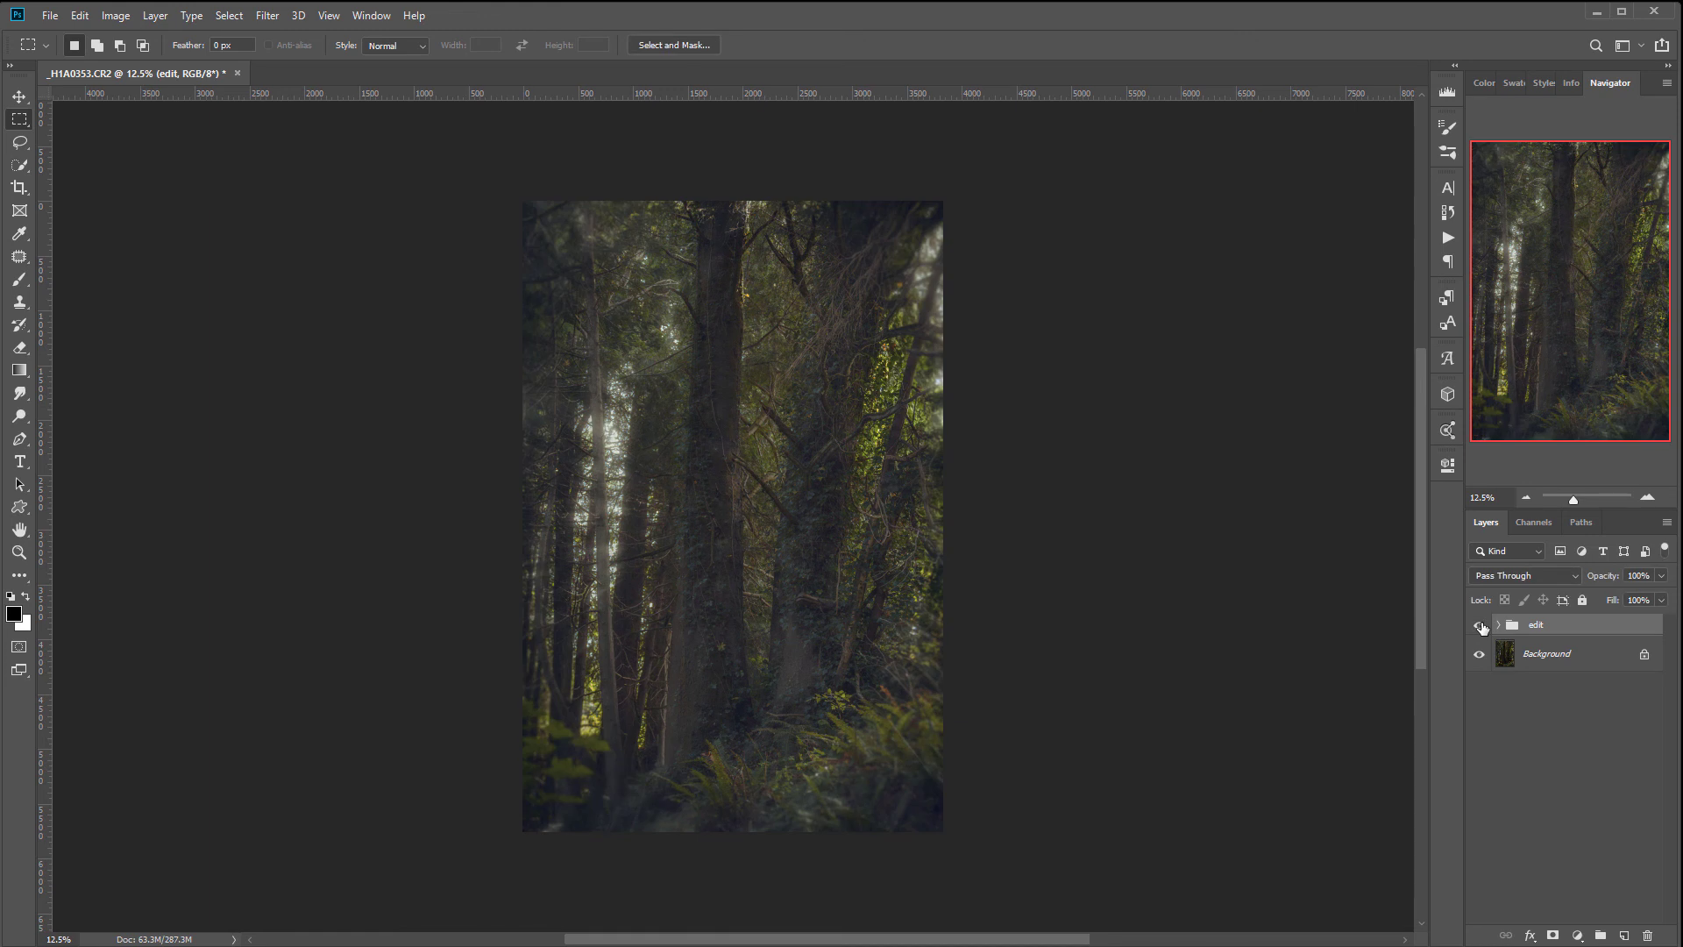
pyautogui.click(1480, 625)
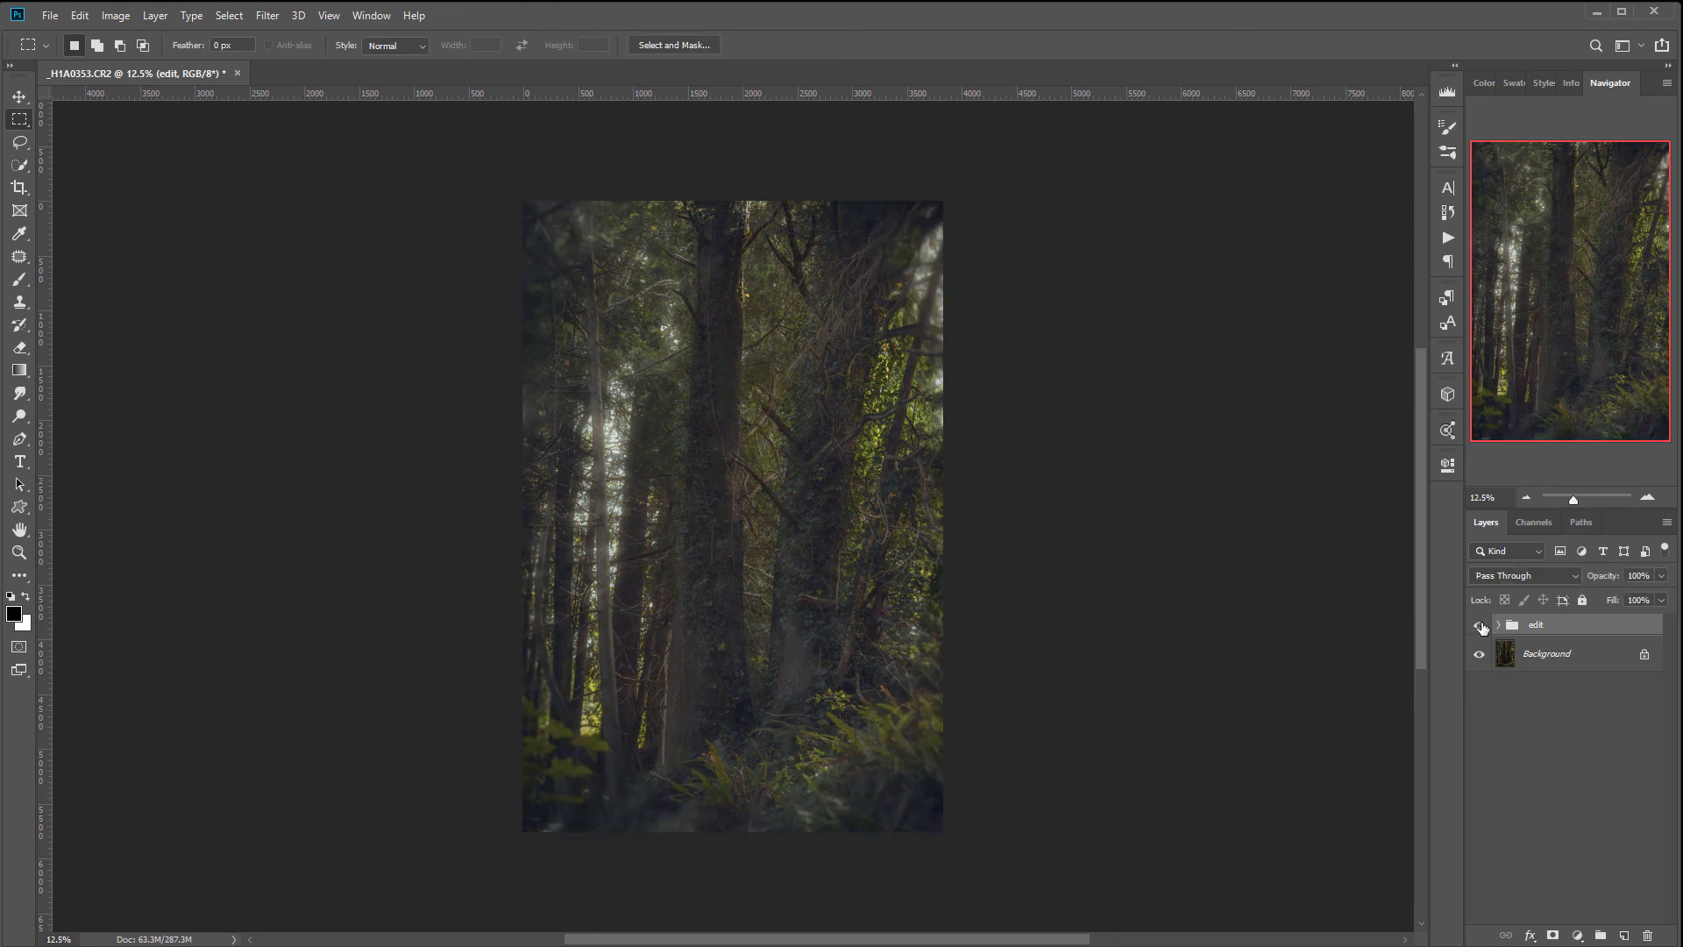